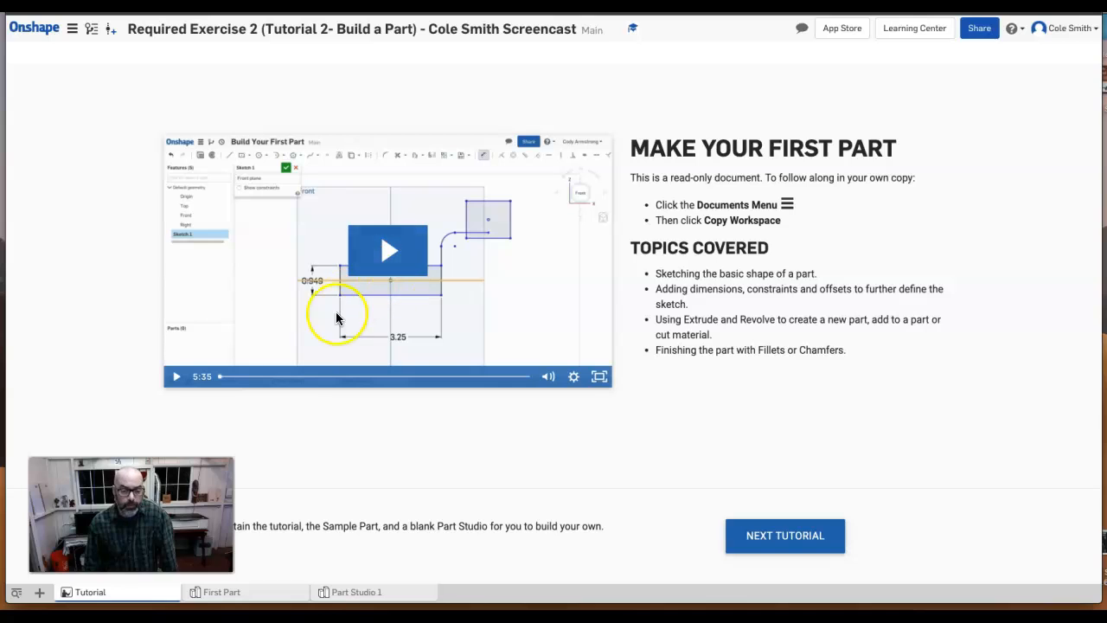
View the finished sample part in First Part and open the blank Part Studio 1.
left_click(246, 597)
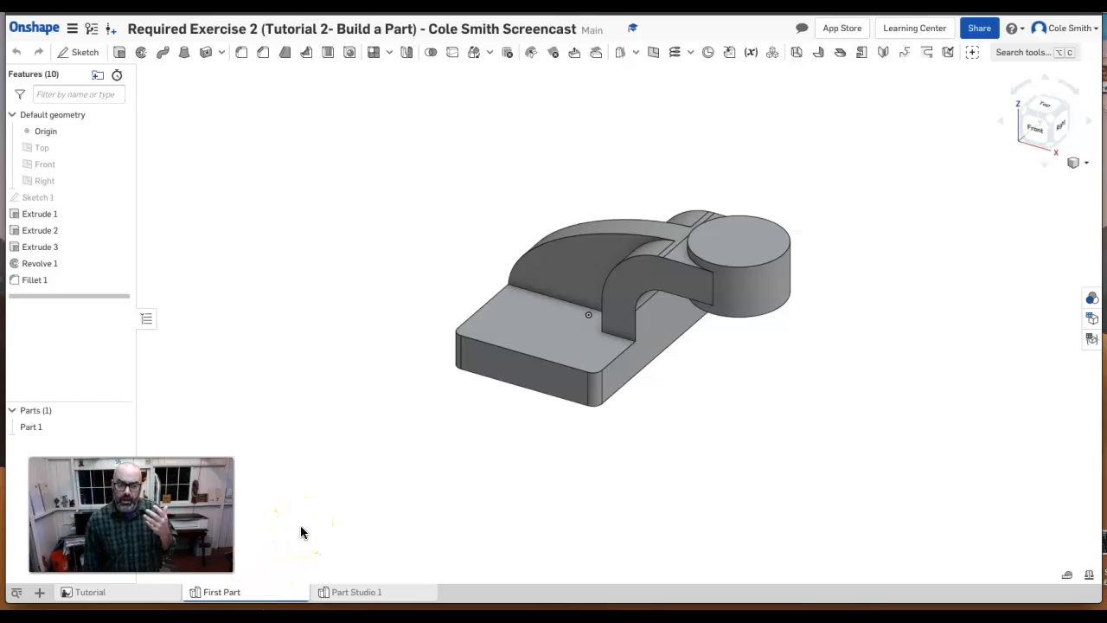
left_click(355, 593)
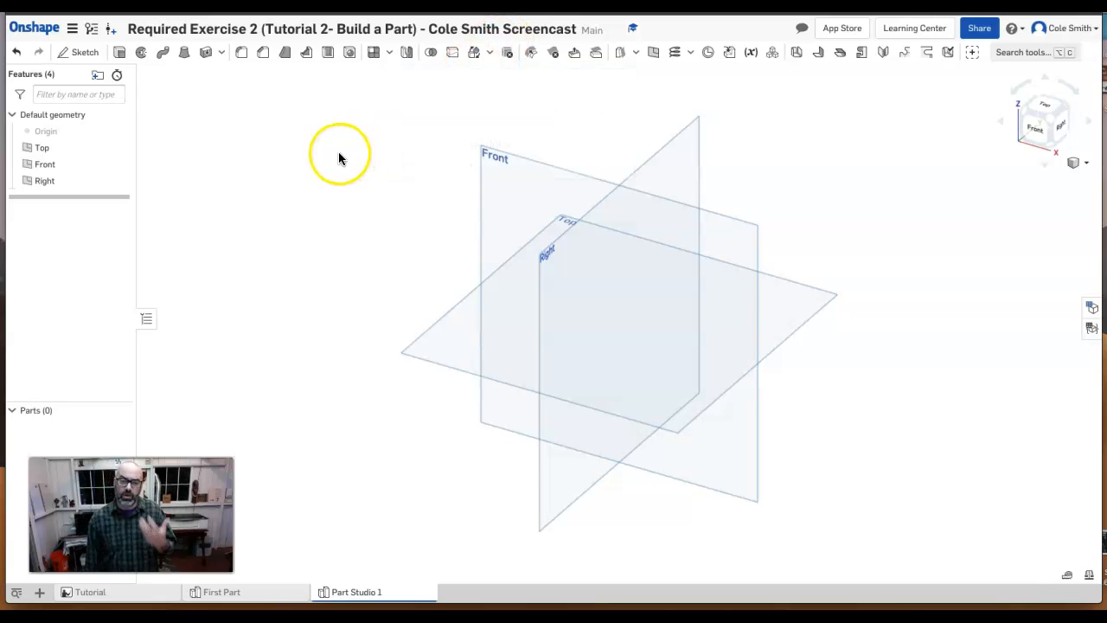
left_click(73, 31)
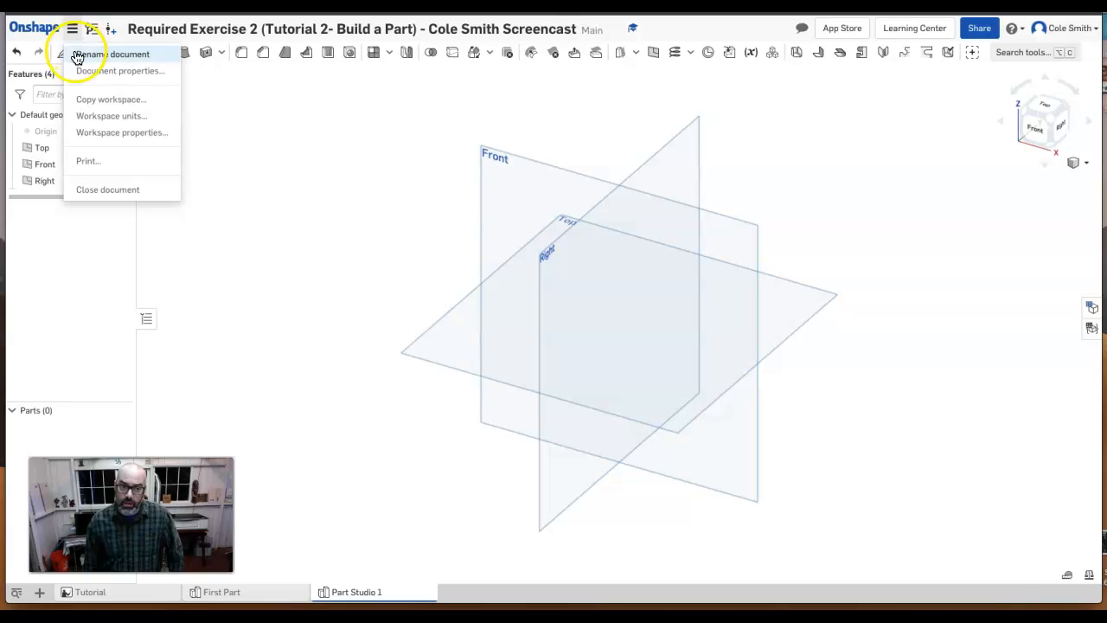
left_click(84, 102)
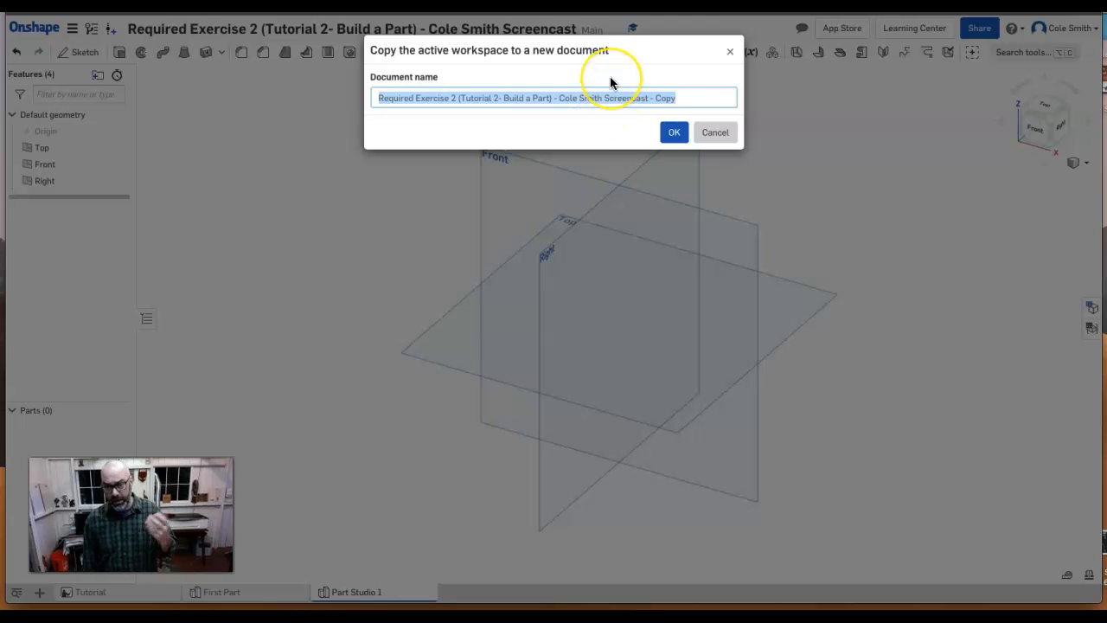
left_click(560, 98)
left_click_drag(560, 97, 648, 98)
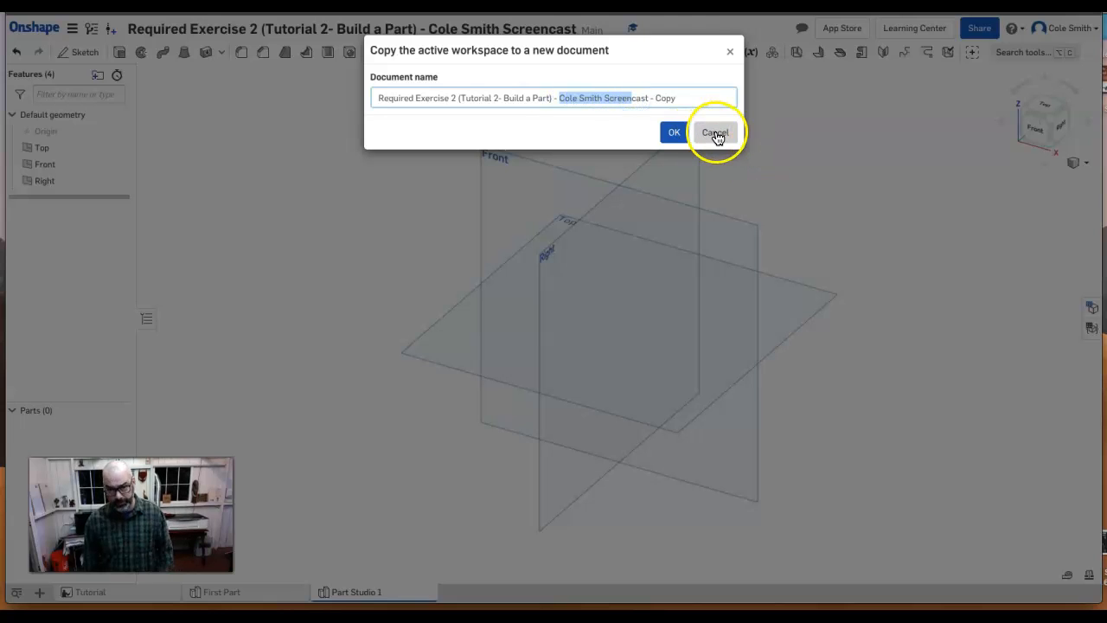
left_click(715, 134)
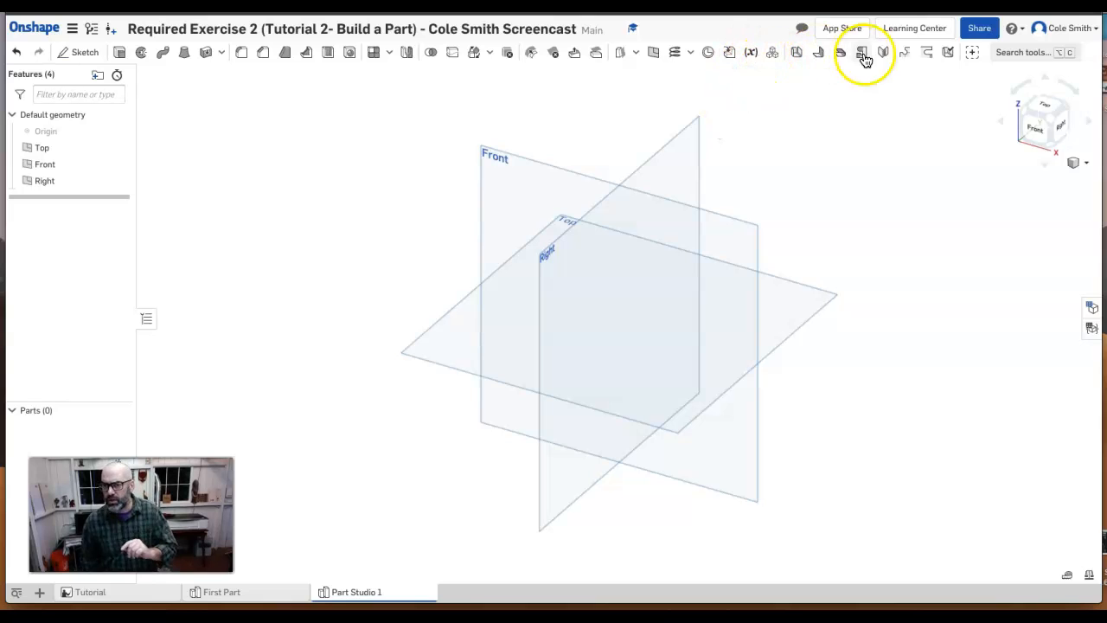
Check the document's share settings and close them without sharing it.
left_click(977, 34)
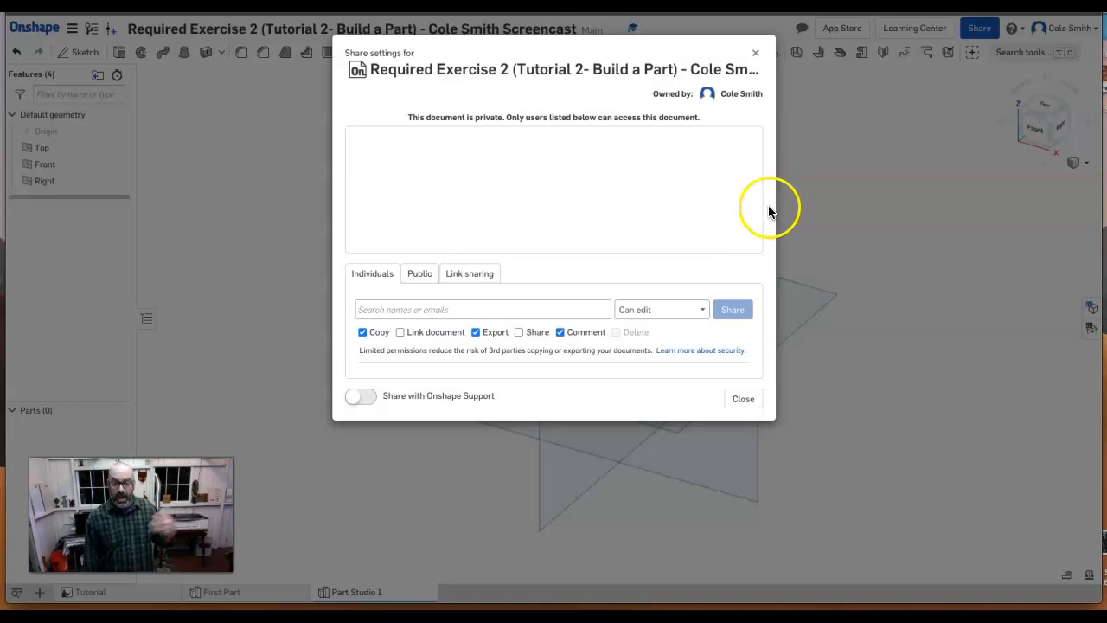
left_click(754, 53)
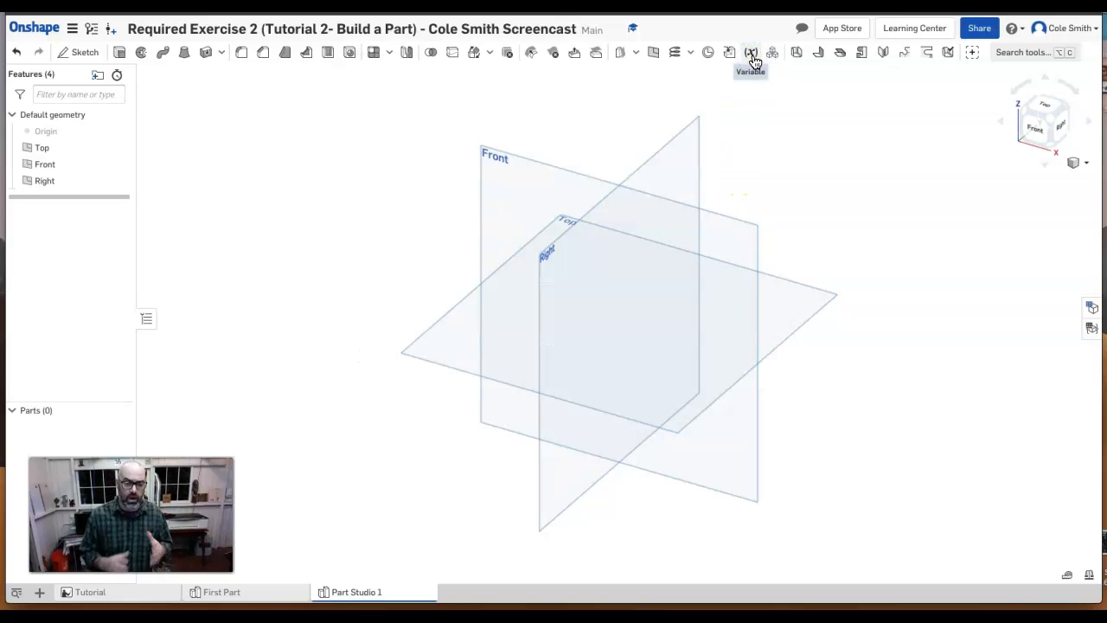
mouse_move(754, 60)
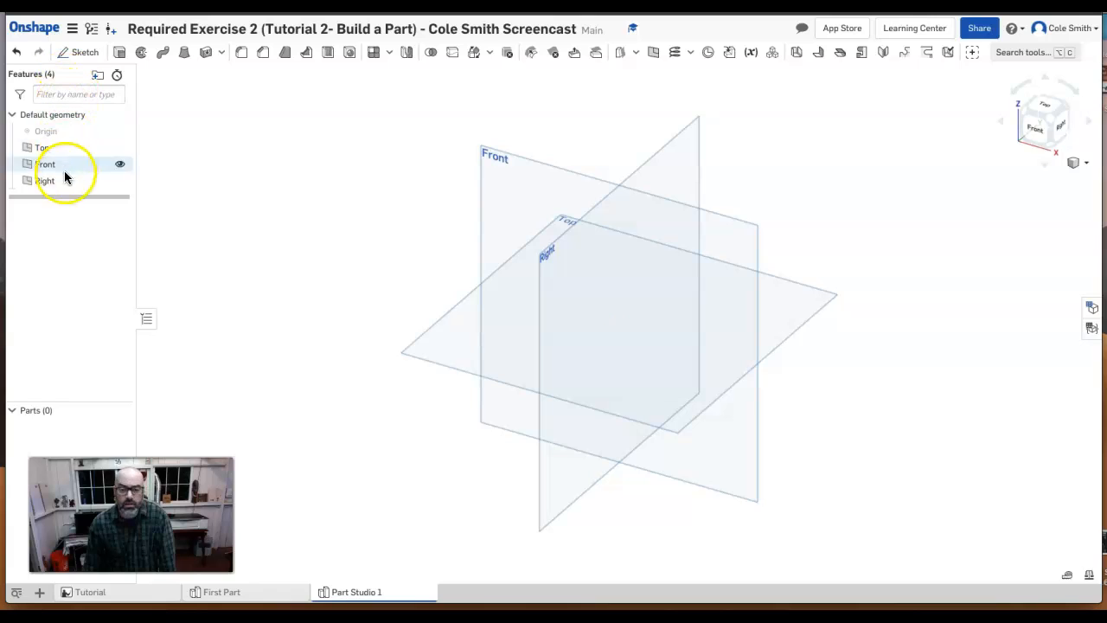
Hide the Top and Right planes and view the Front plane face-on.
left_click(119, 148)
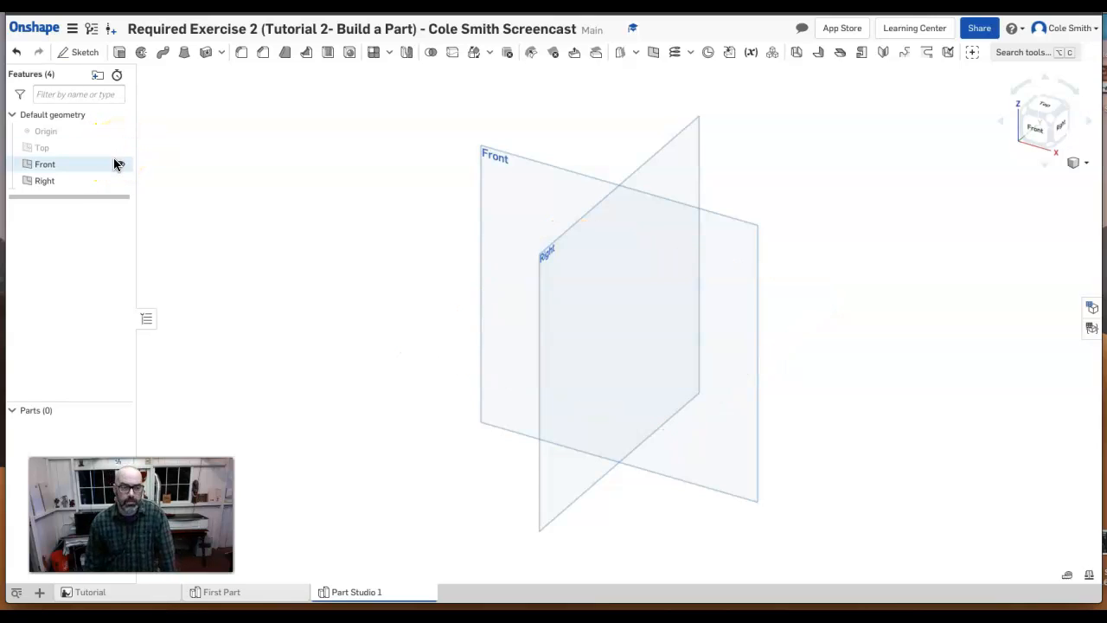
left_click(120, 180)
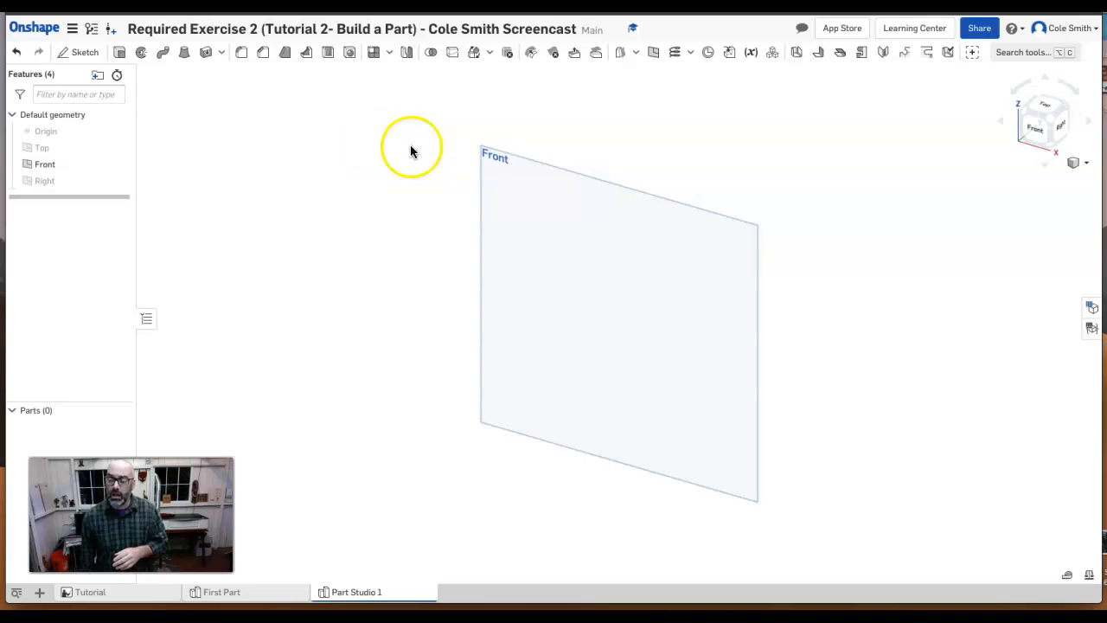
left_click(1031, 139)
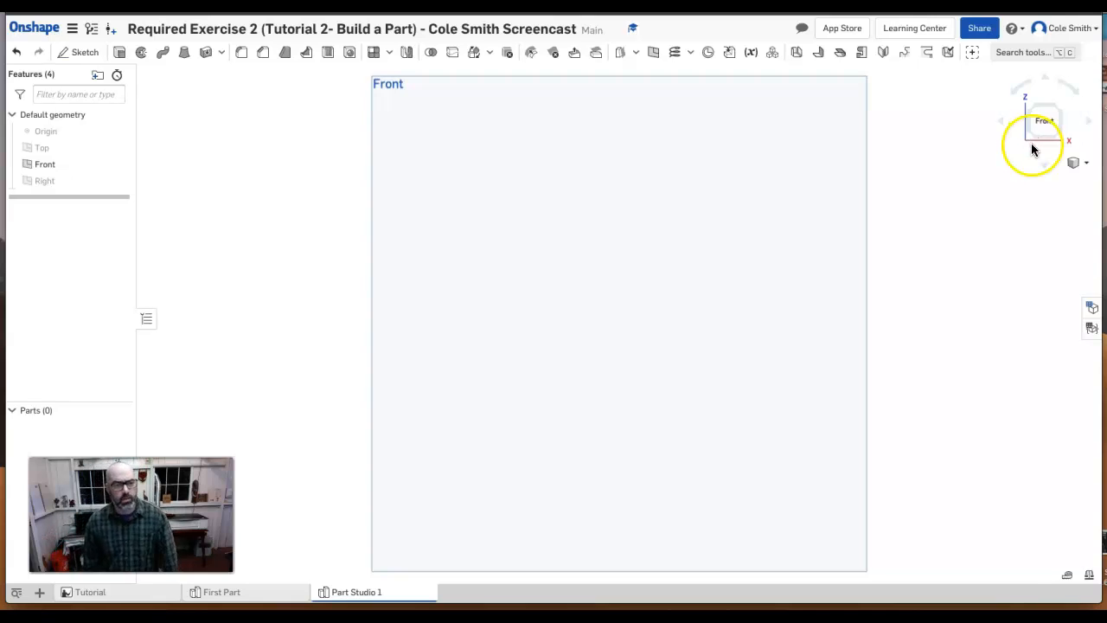
Start a new sketch on the Front plane and hide that plane.
left_click(85, 53)
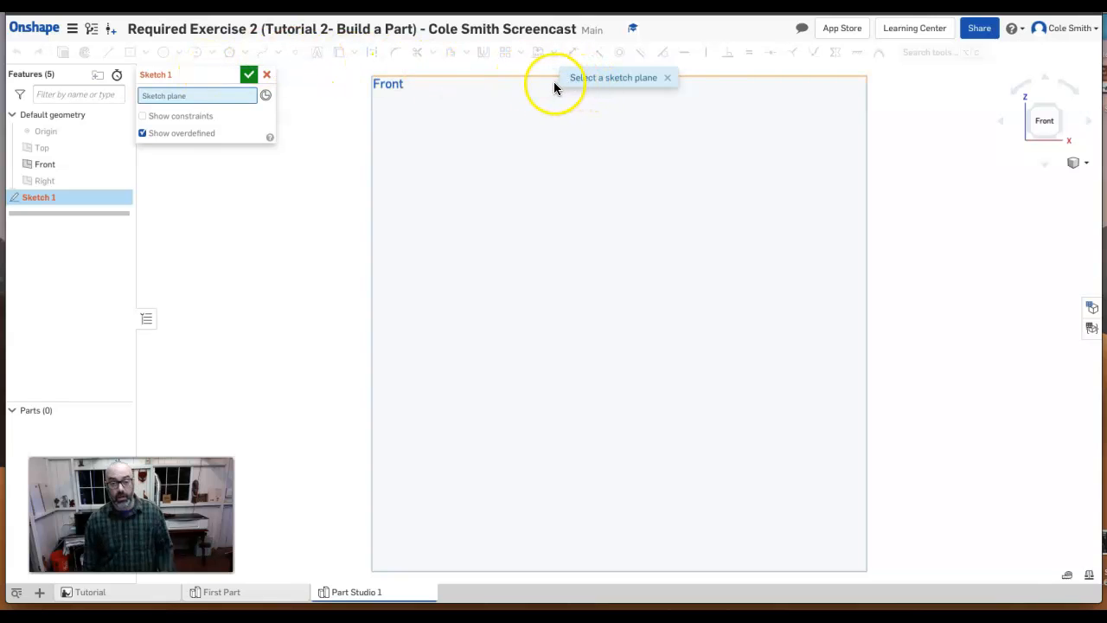
left_click(497, 79)
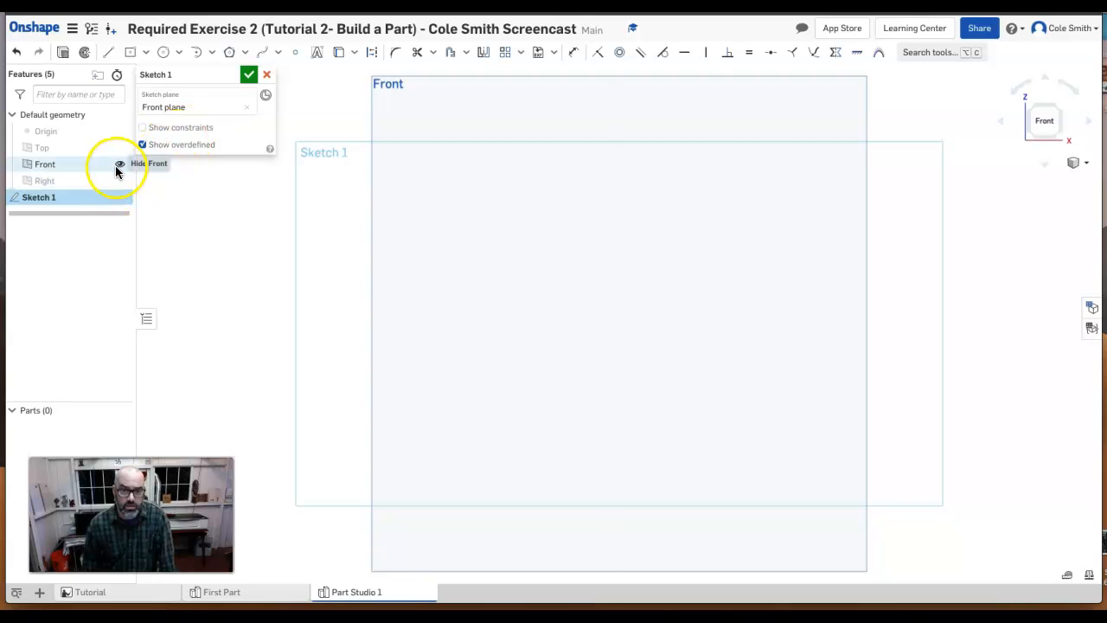
left_click(120, 164)
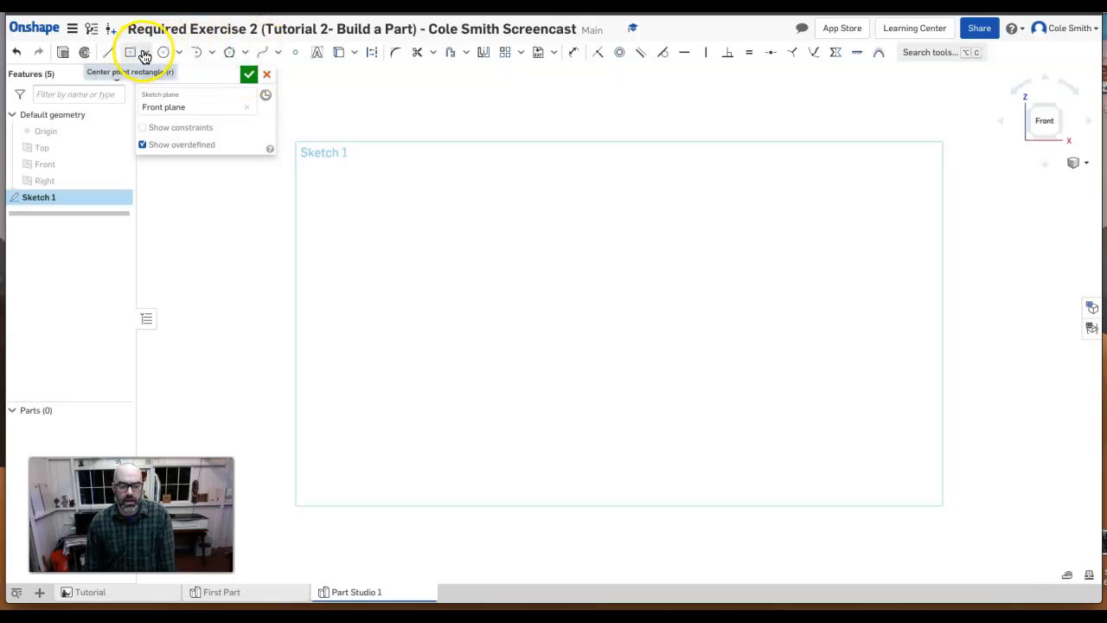
Examine the profile and dimensions of Sketch 1 in First Part from the front, and return to Part Studio 1.
left_click(239, 593)
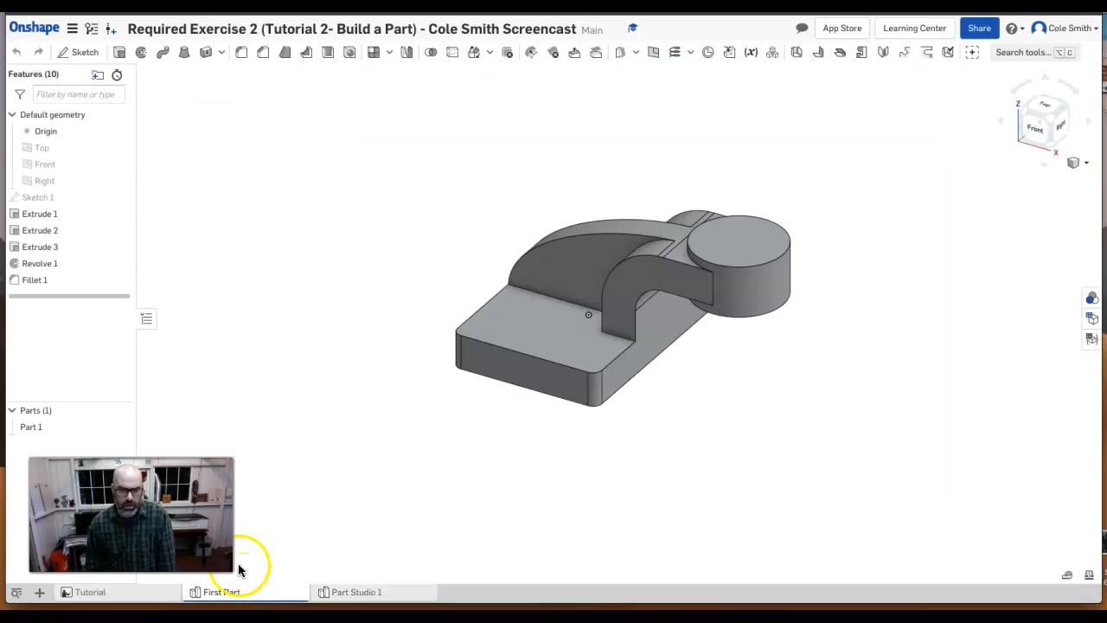
double_click(43, 197)
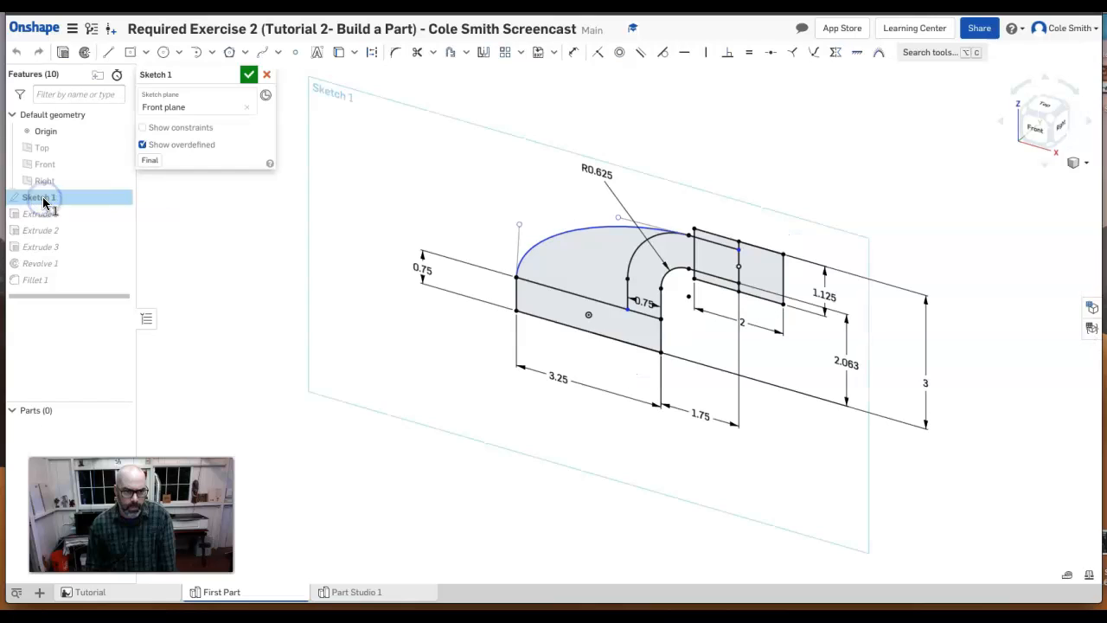
left_click(1038, 134)
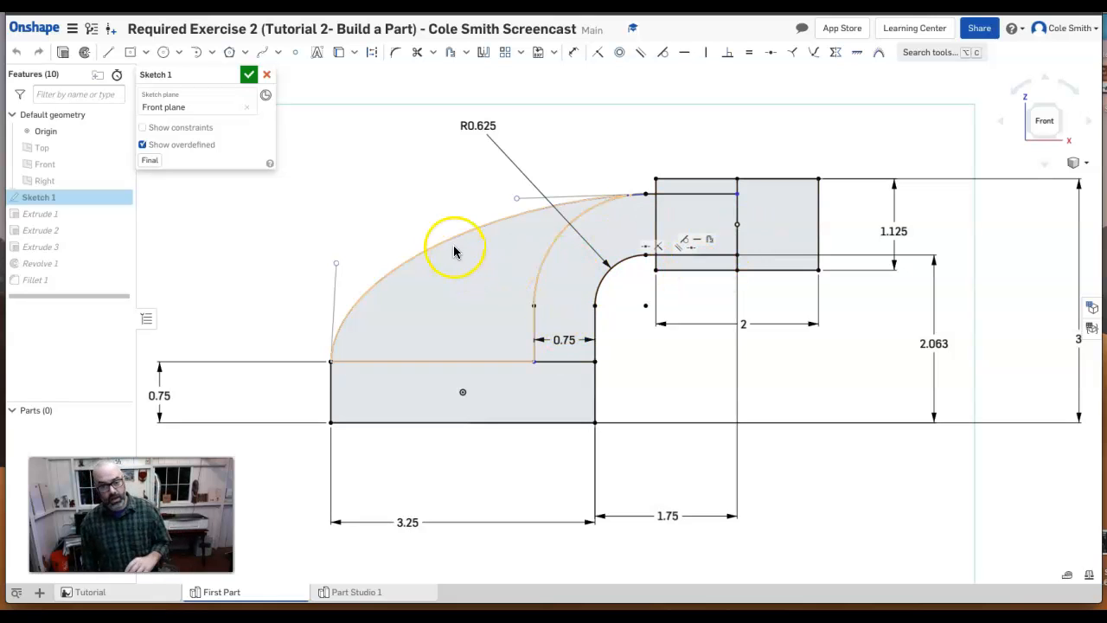
left_click(476, 230)
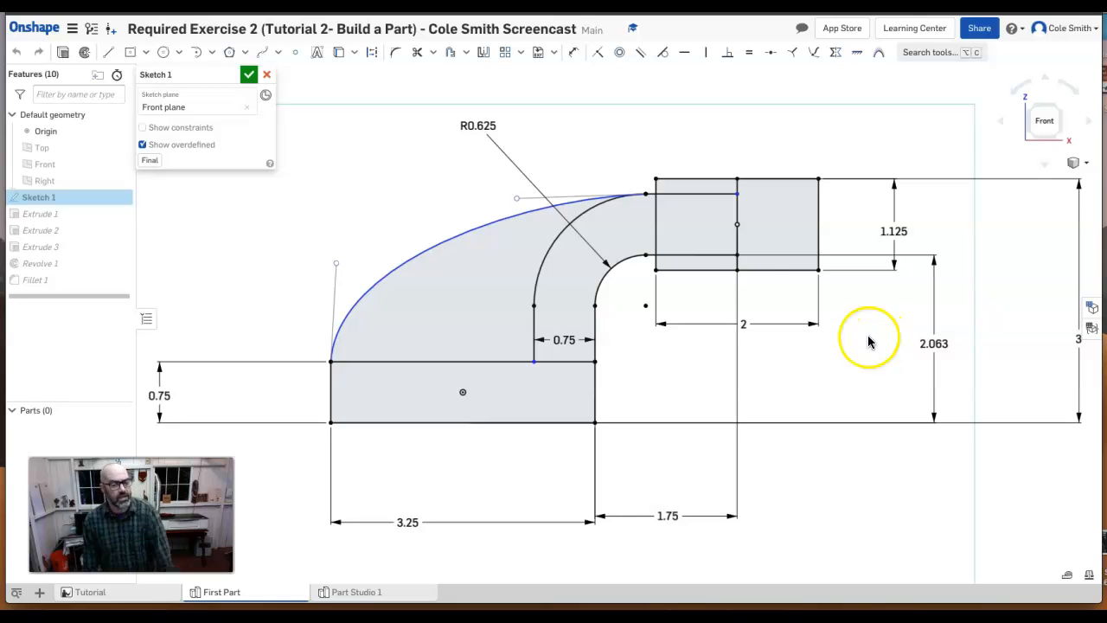
left_click(326, 593)
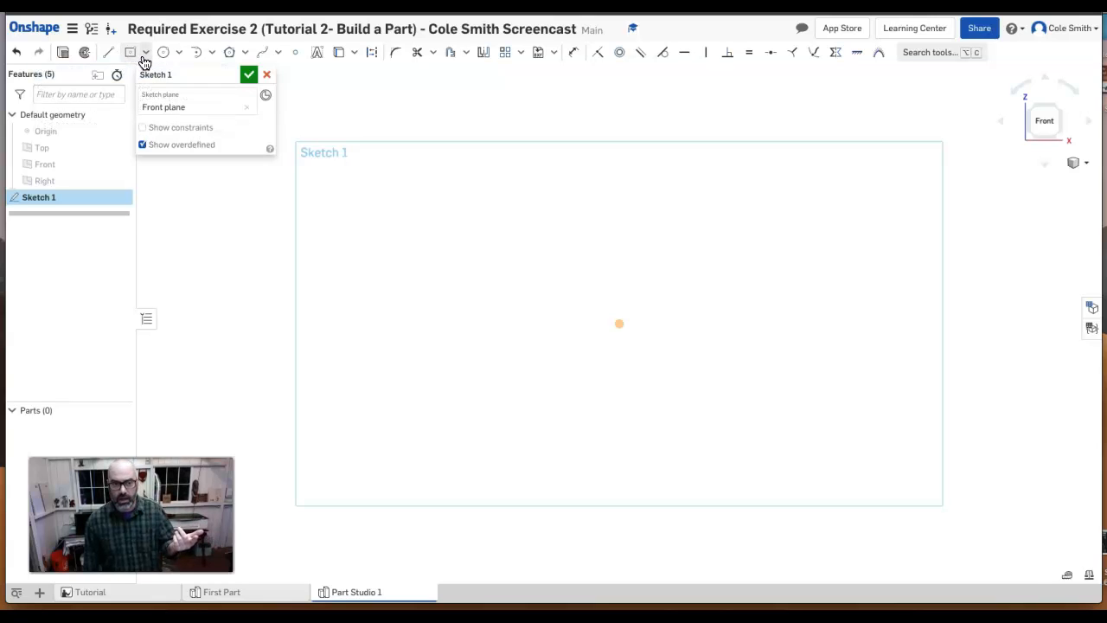
Show the origin and sketch a center point rectangle about 3.88 wide and 1.26 high centred on it.
left_click(145, 54)
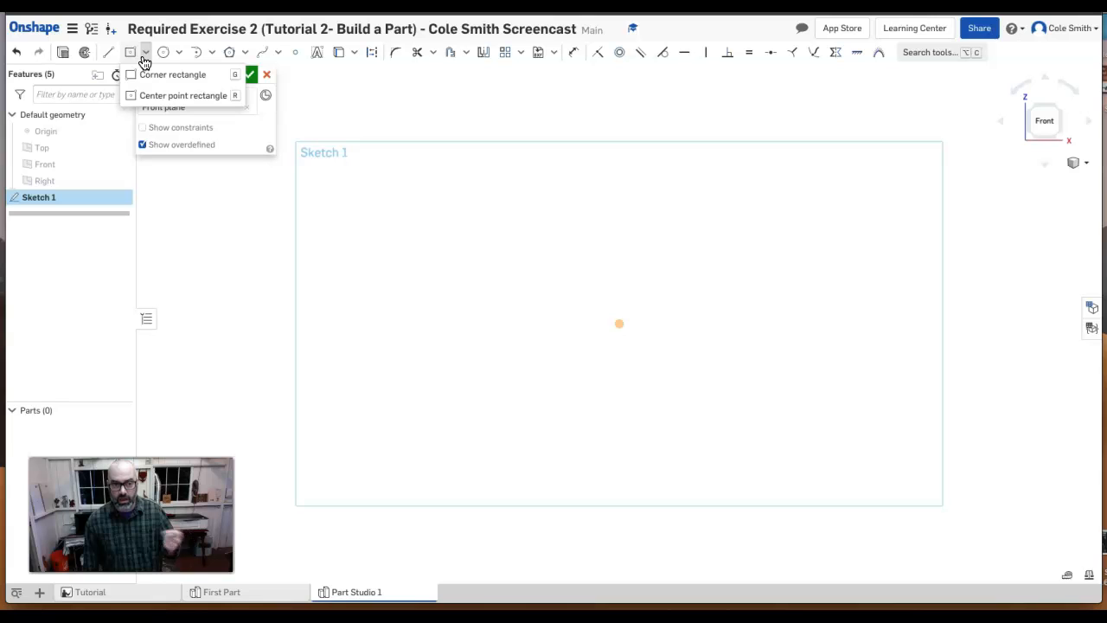
left_click(151, 96)
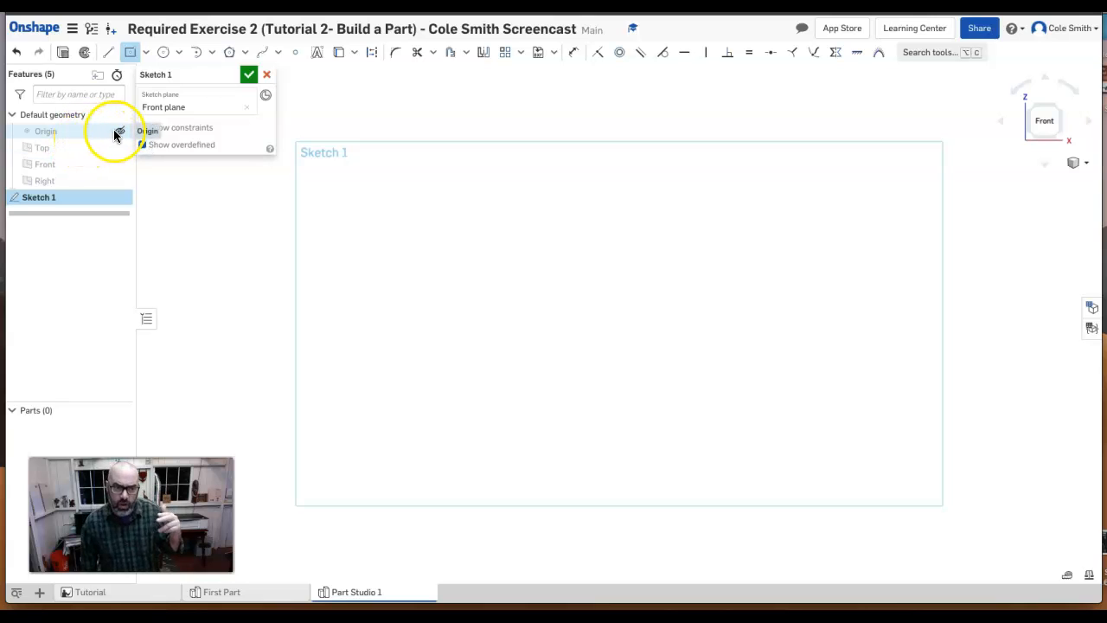
left_click(119, 131)
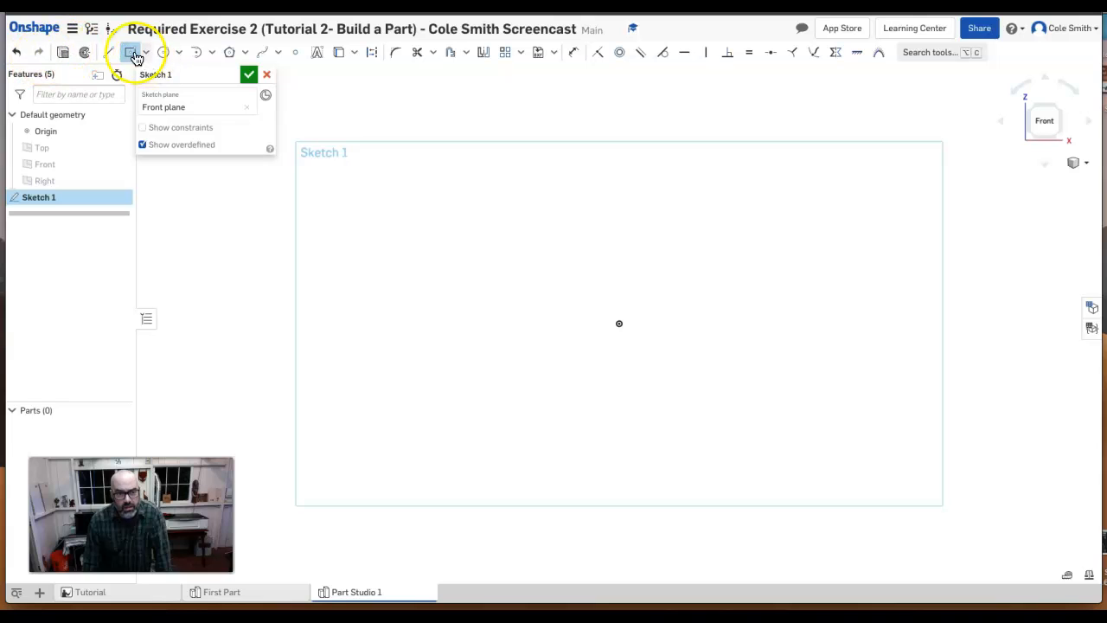
left_click(620, 324)
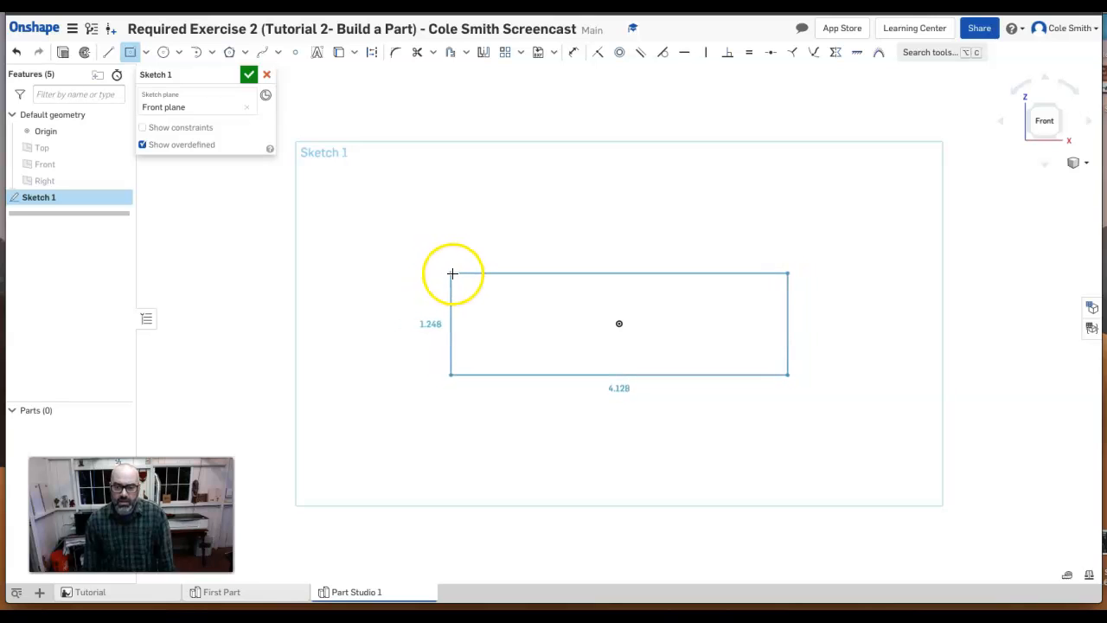
left_click(459, 272)
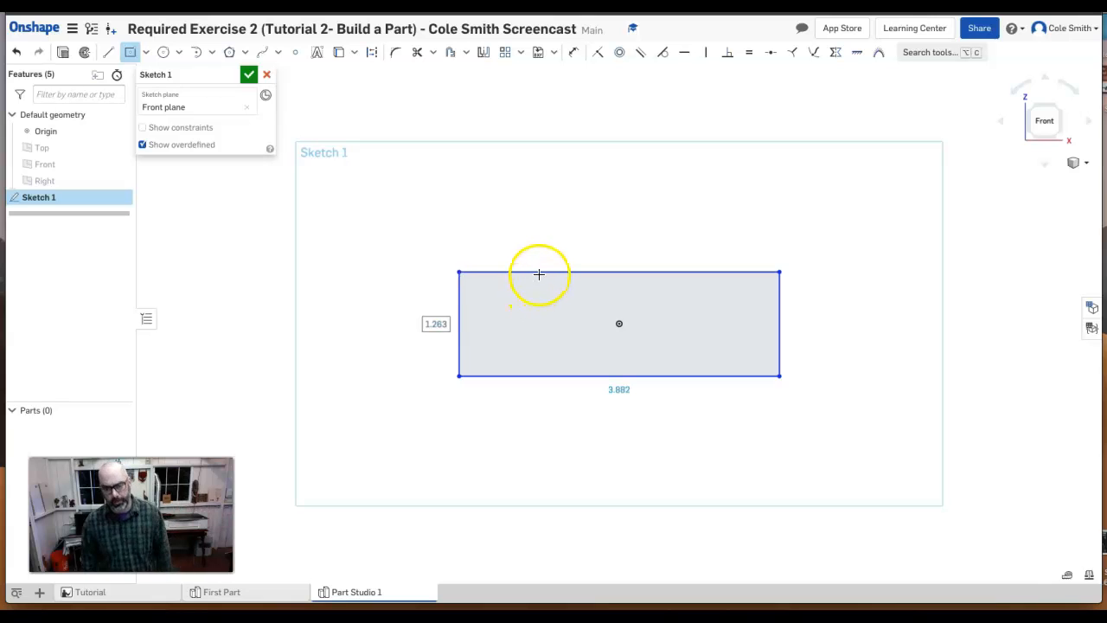
Sketch a corner rectangle about 1.39 wide and 1.03 high, clear of the first rectangle to its upper right.
left_click(149, 58)
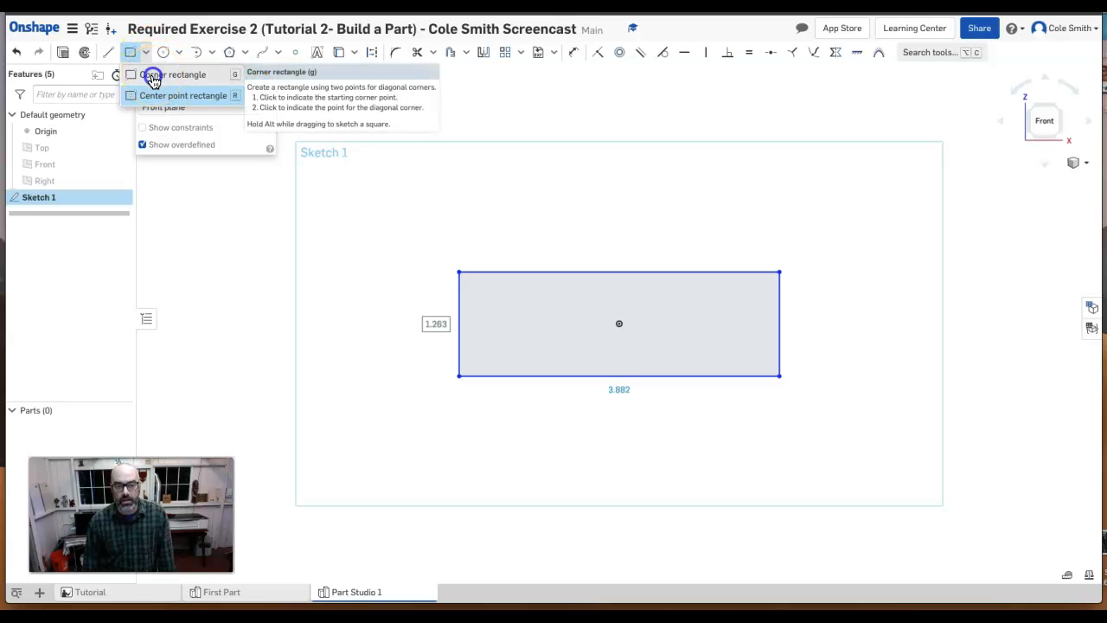
left_click(152, 75)
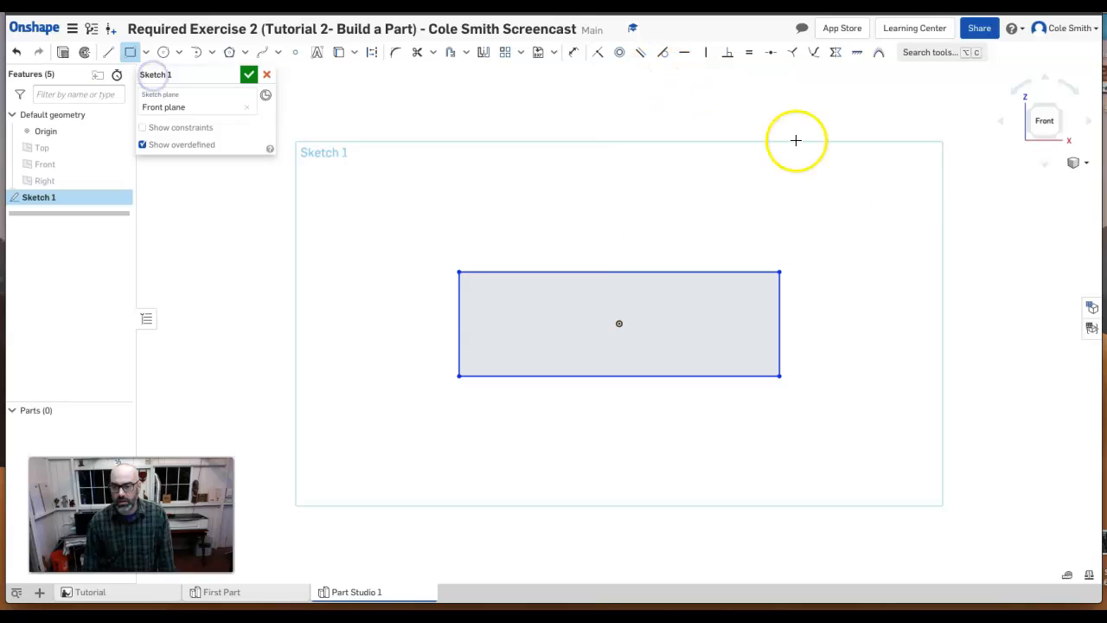
left_click(824, 193)
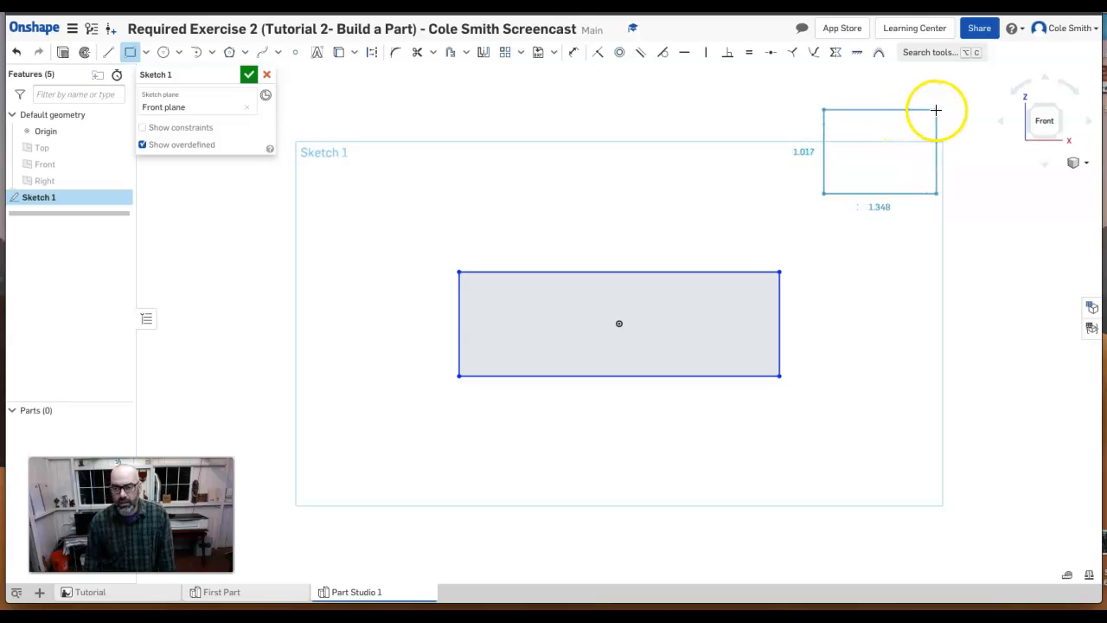
left_click(939, 108)
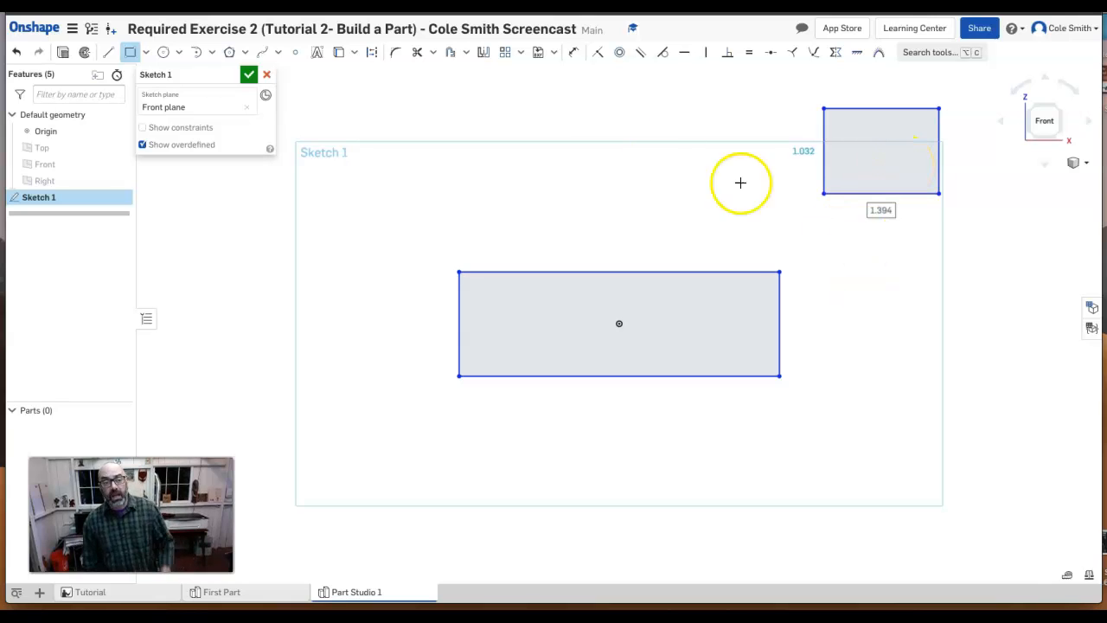
Sketch a vertical line about 0.94 long upward from the large rectangle's upper-right corner.
left_click(108, 52)
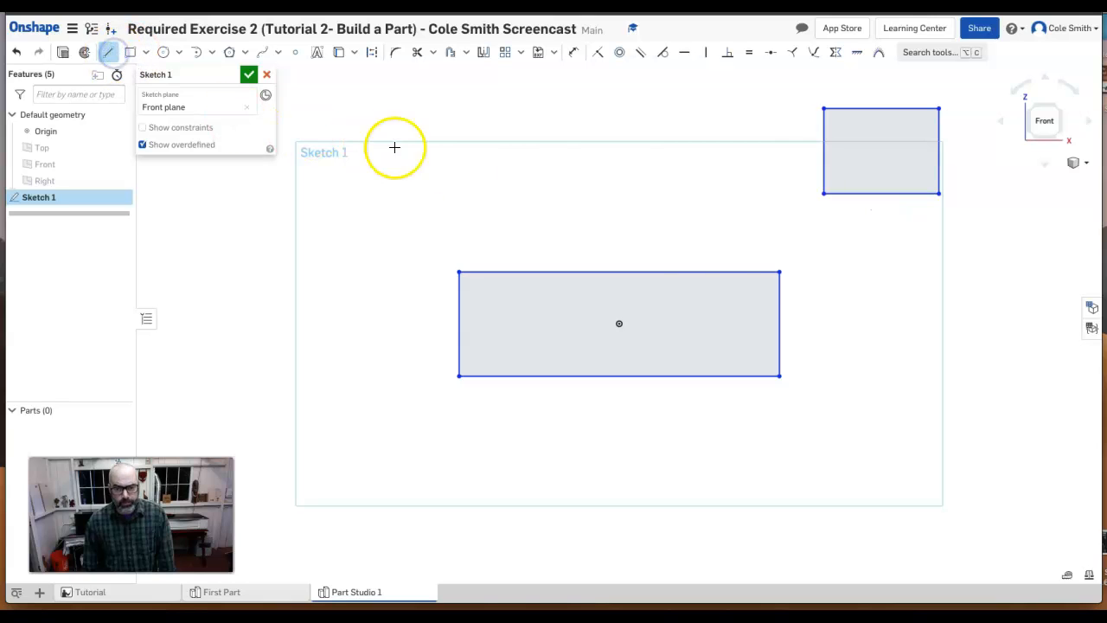
left_click(780, 273)
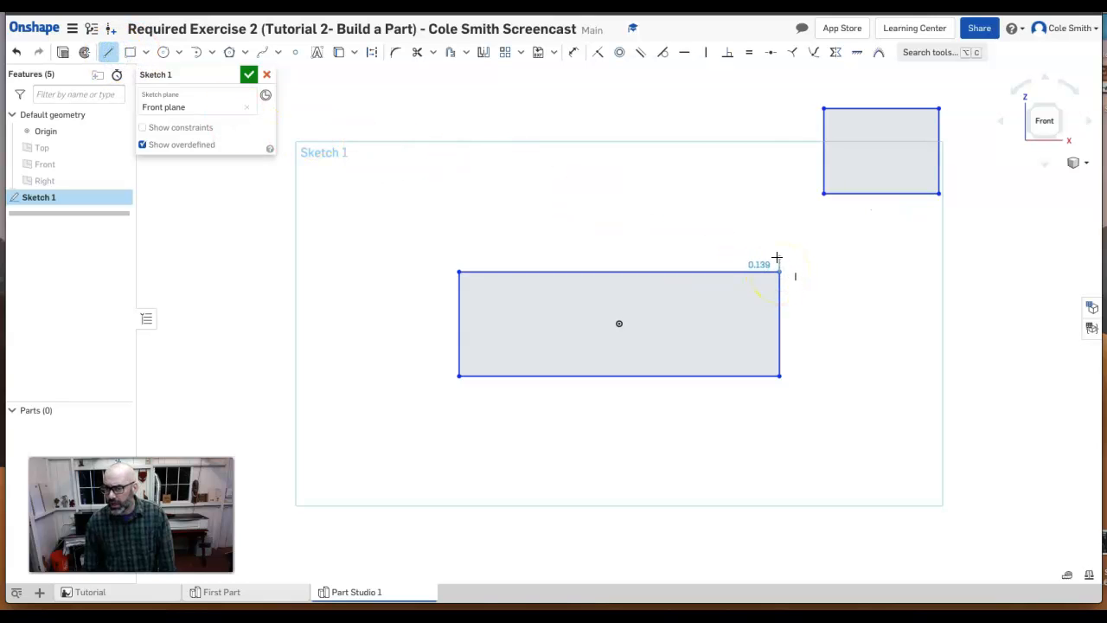
left_click(779, 194)
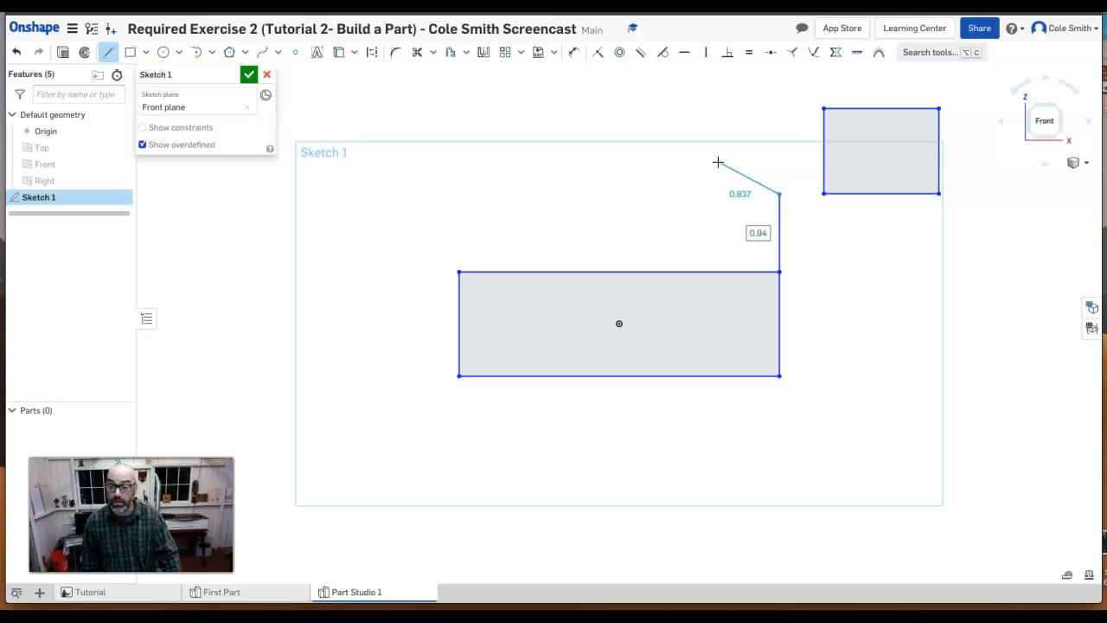
key("Escape")
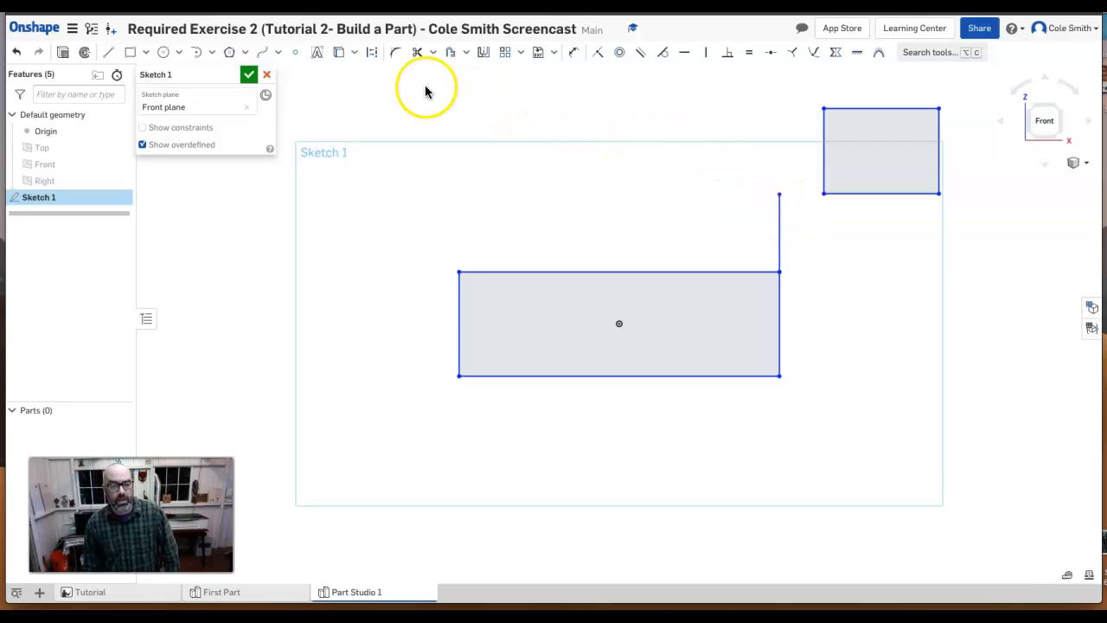
Sketch a small quarter-round tangent arc from the top of the vertical line, curving toward the upper rectangle.
left_click(212, 55)
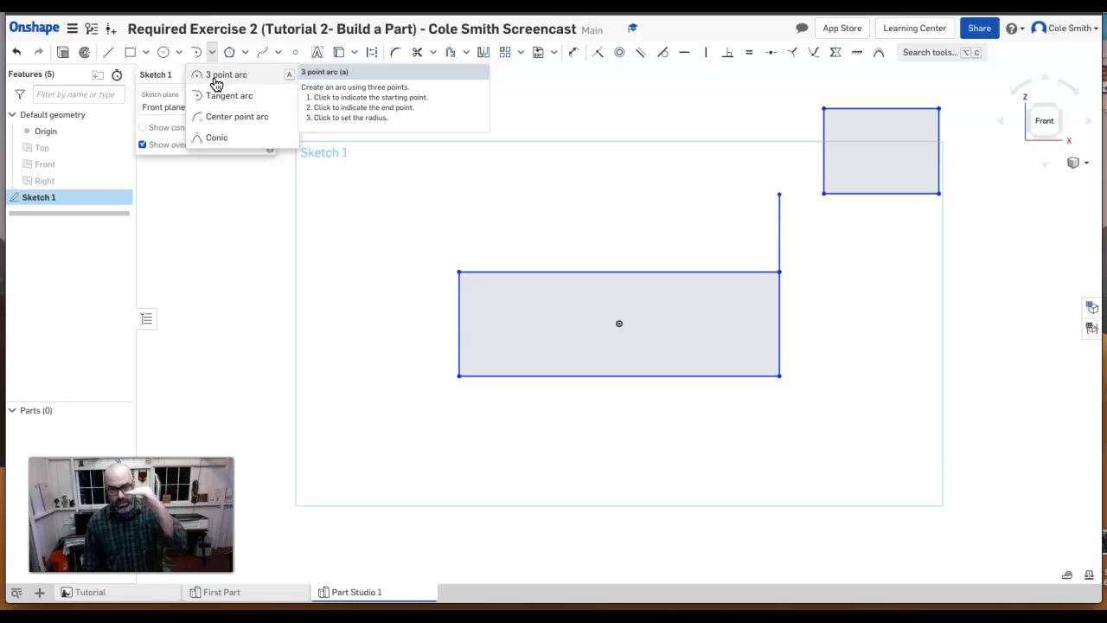
left_click(217, 96)
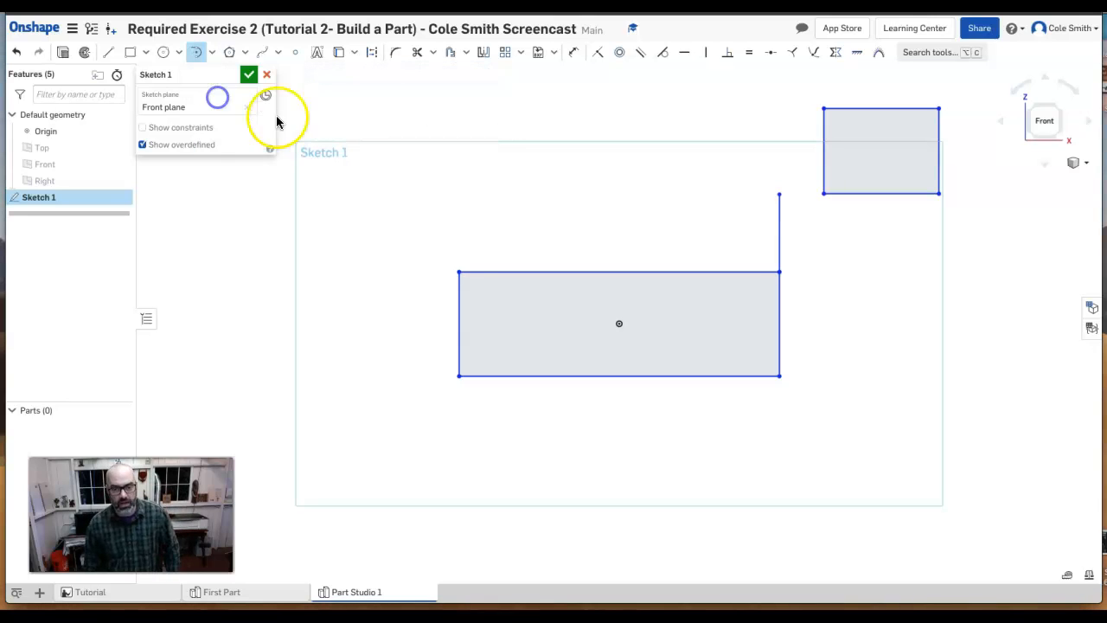
left_click(779, 195)
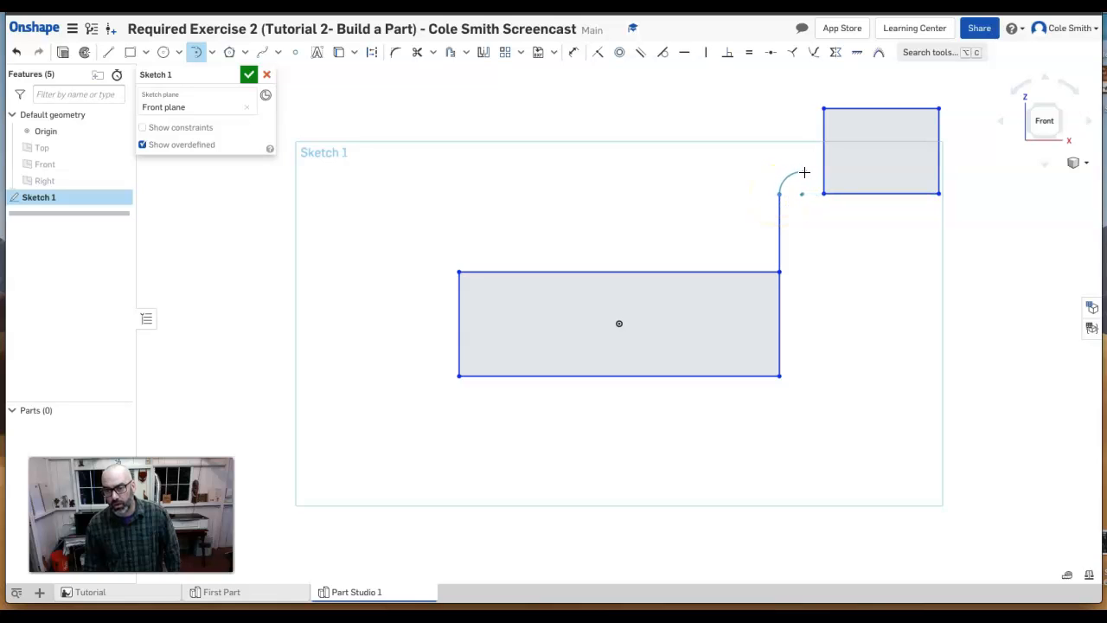
left_click(805, 173)
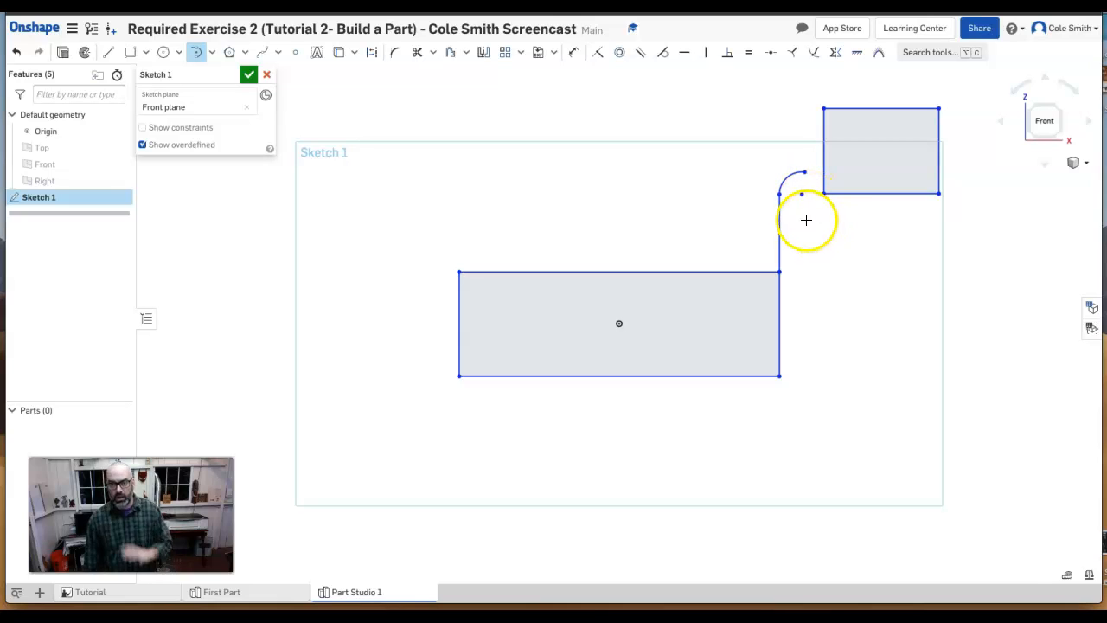
Sketch a horizontal line about 0.93 long from the arc's end to above the midpoint of the small rectangle's lower edge.
left_click(110, 55)
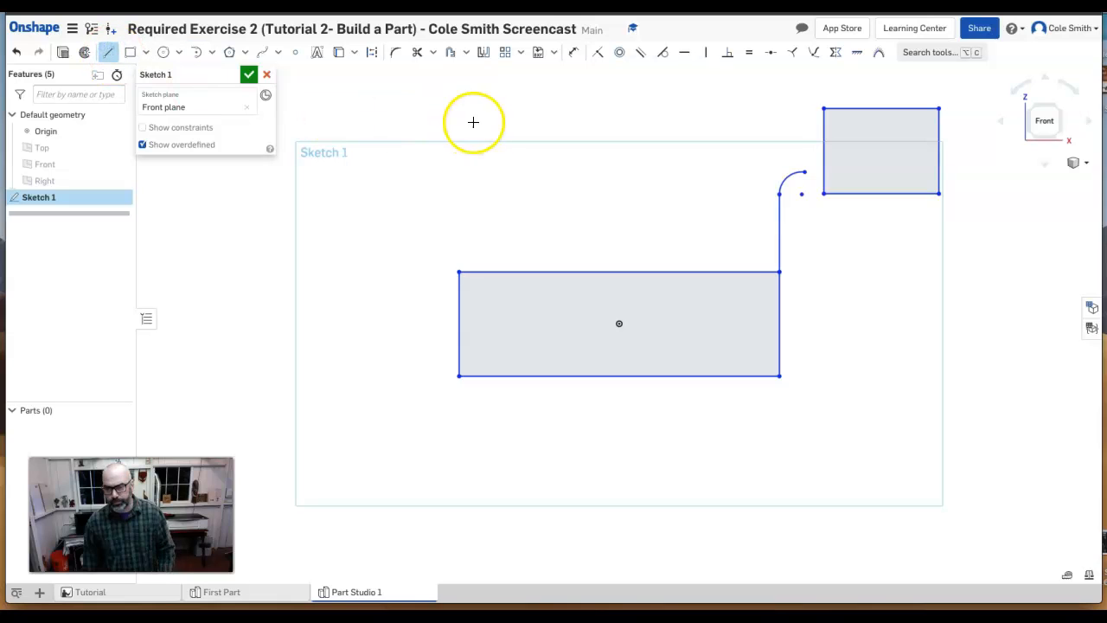
left_click(804, 171)
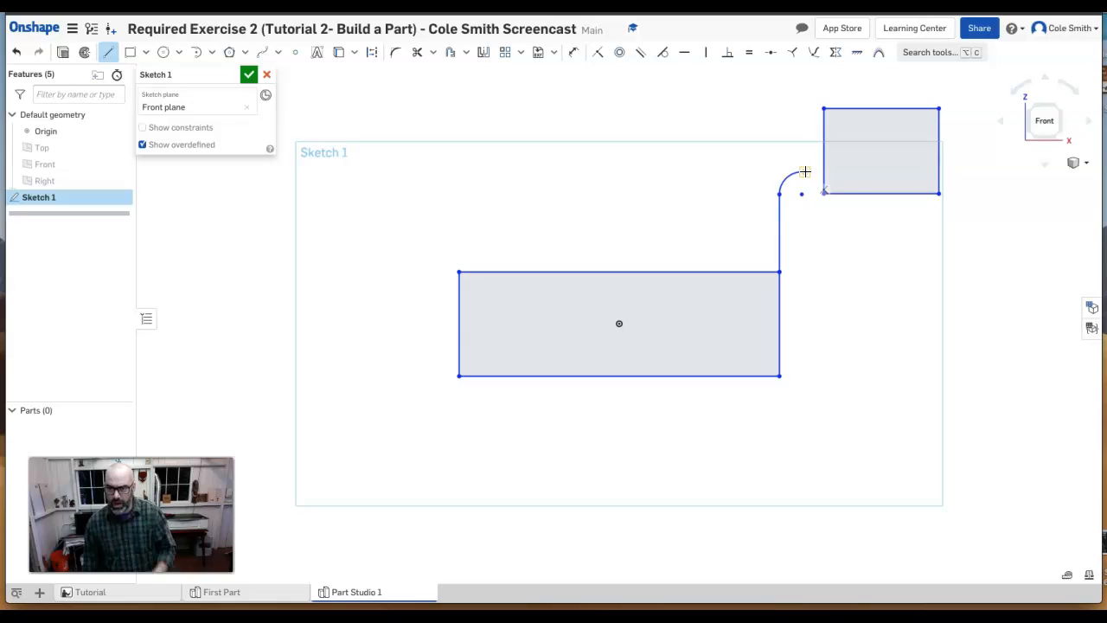
left_click_drag(828, 172, 883, 171)
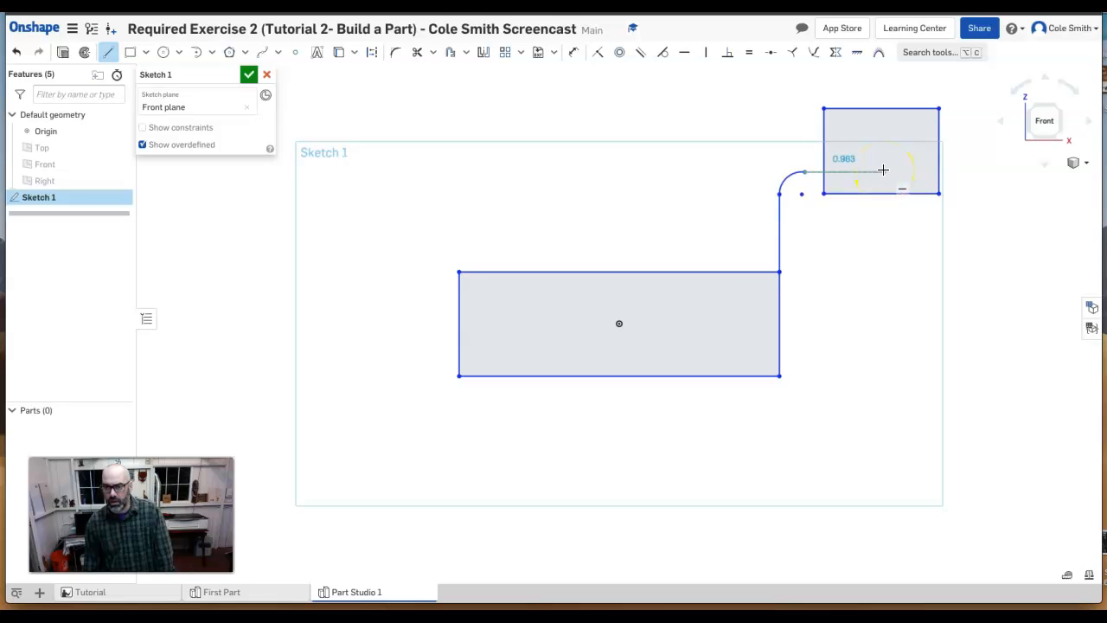
mouse_move(883, 169)
left_mouse_down()
mouse_move(881, 191)
mouse_move(883, 171)
left_mouse_up()
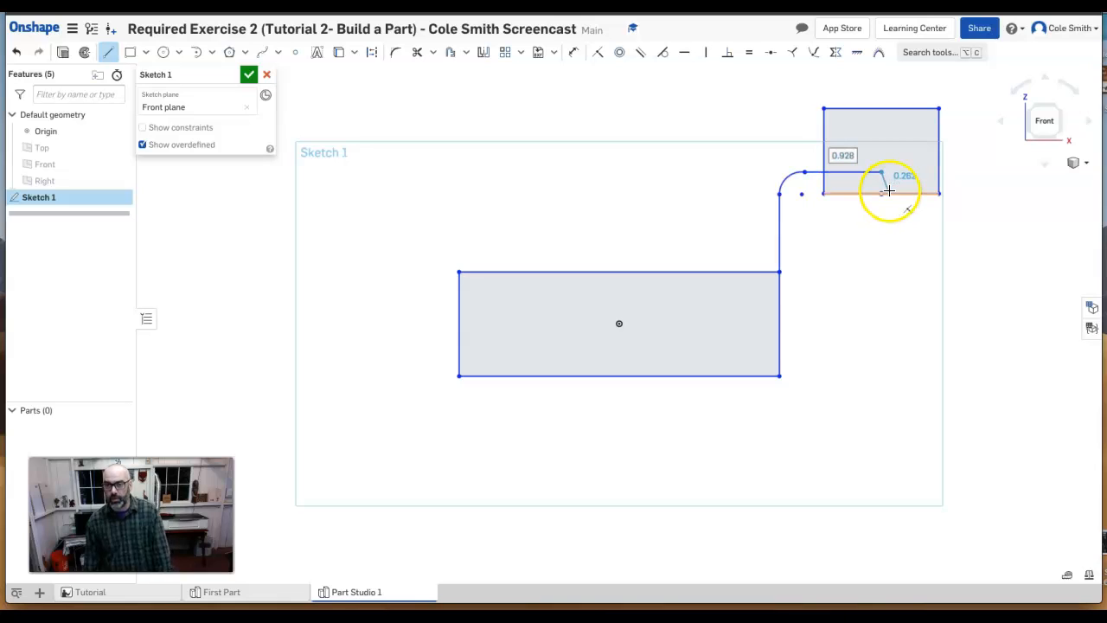
key("Escape")
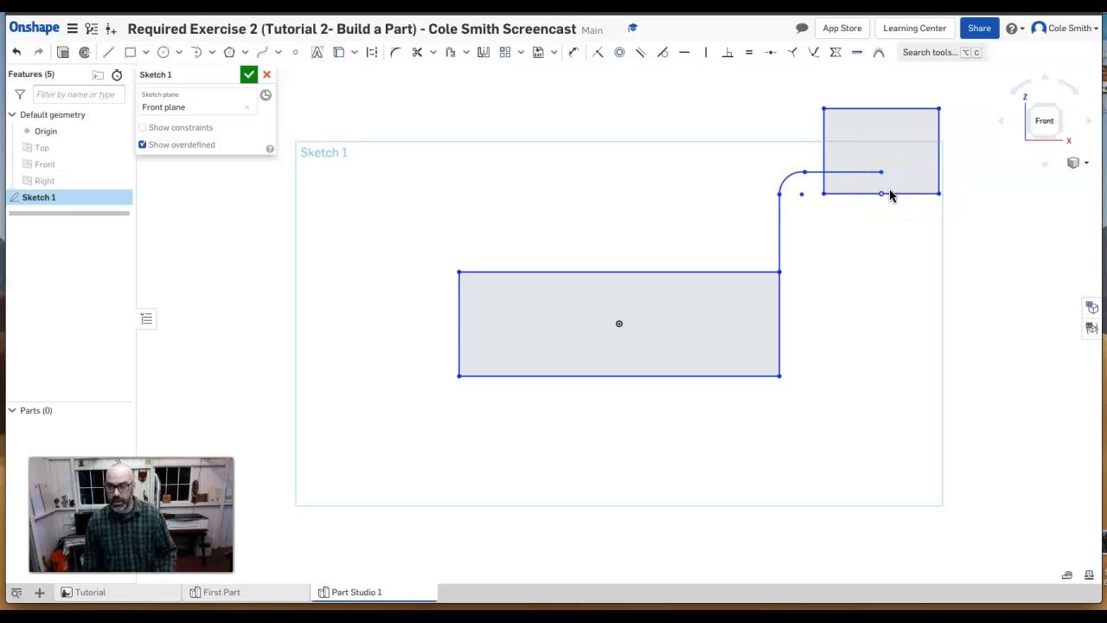
Constrain the upper line to be horizontal and tangent to the arc.
left_click(807, 175)
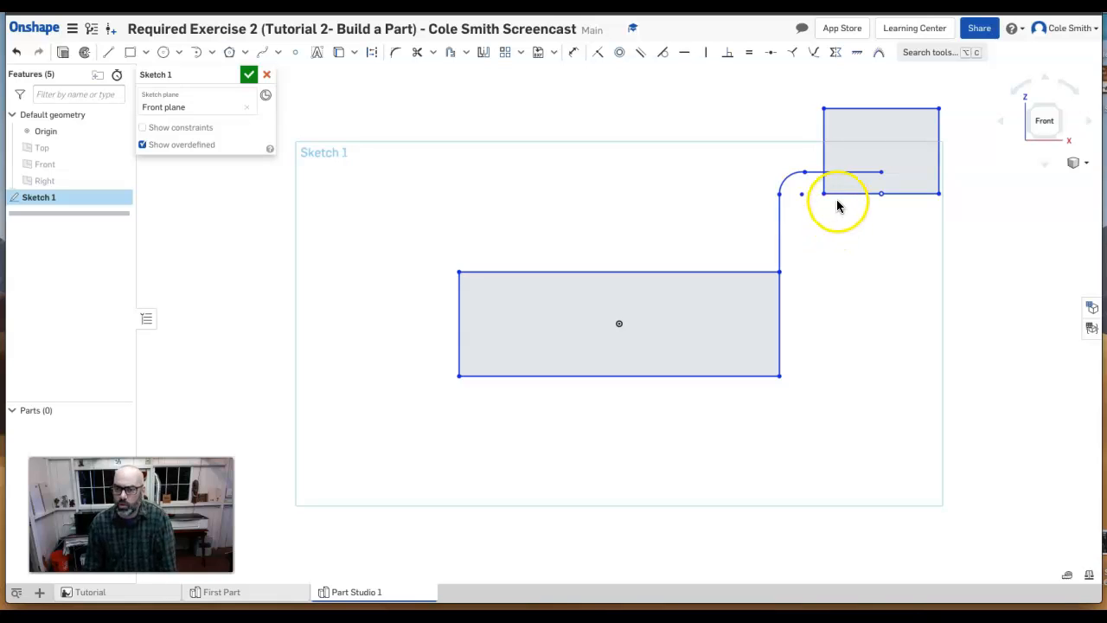
left_click(846, 173)
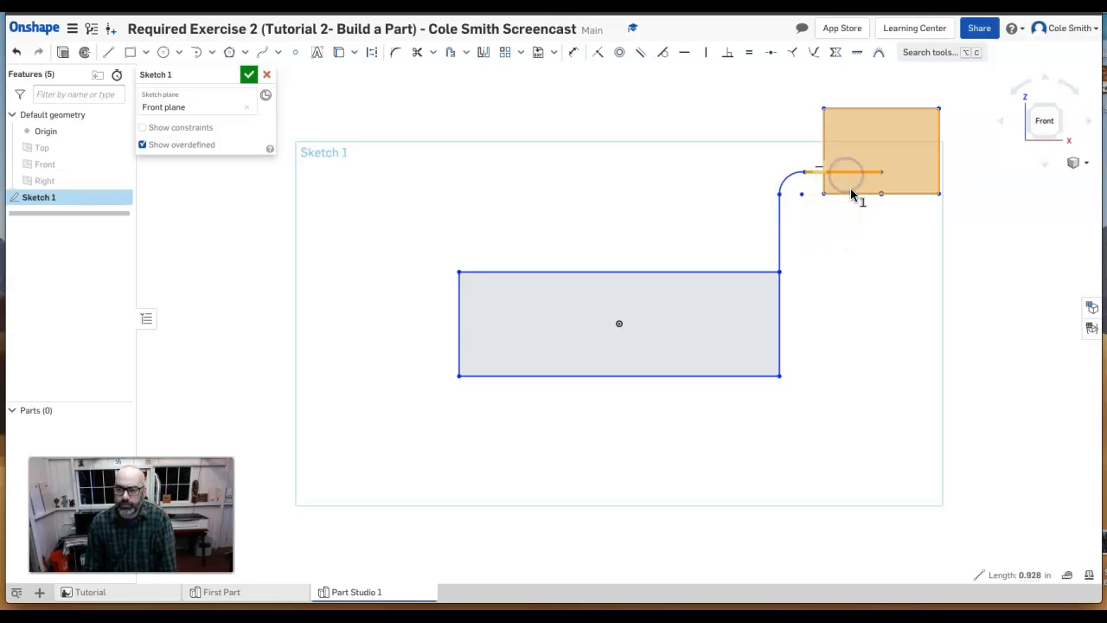
left_click(684, 57)
left_click(689, 148)
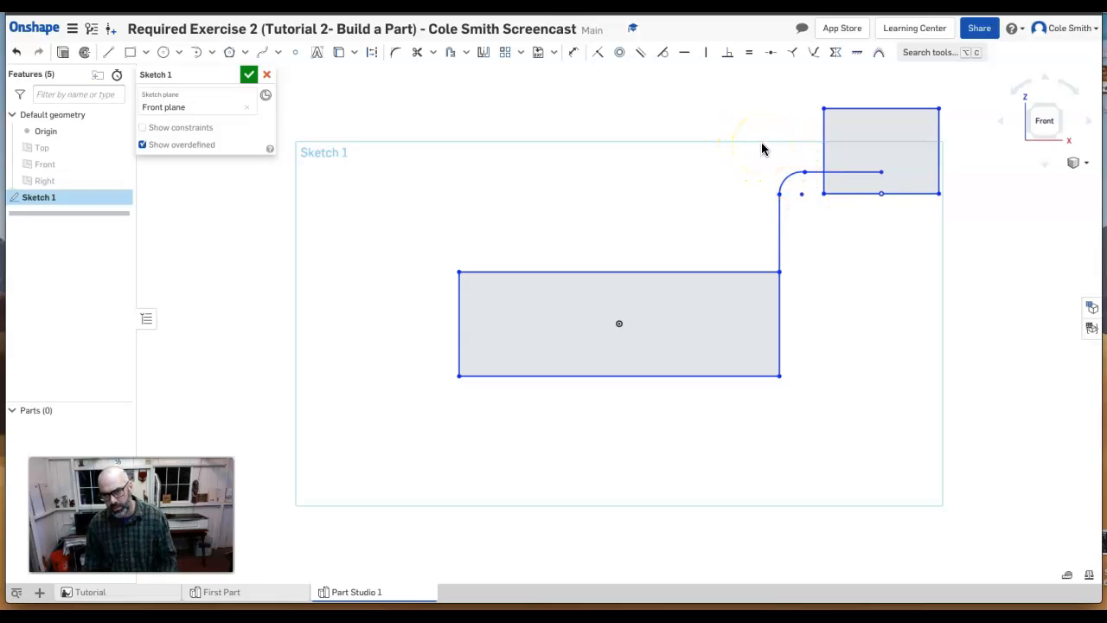
left_click(813, 175)
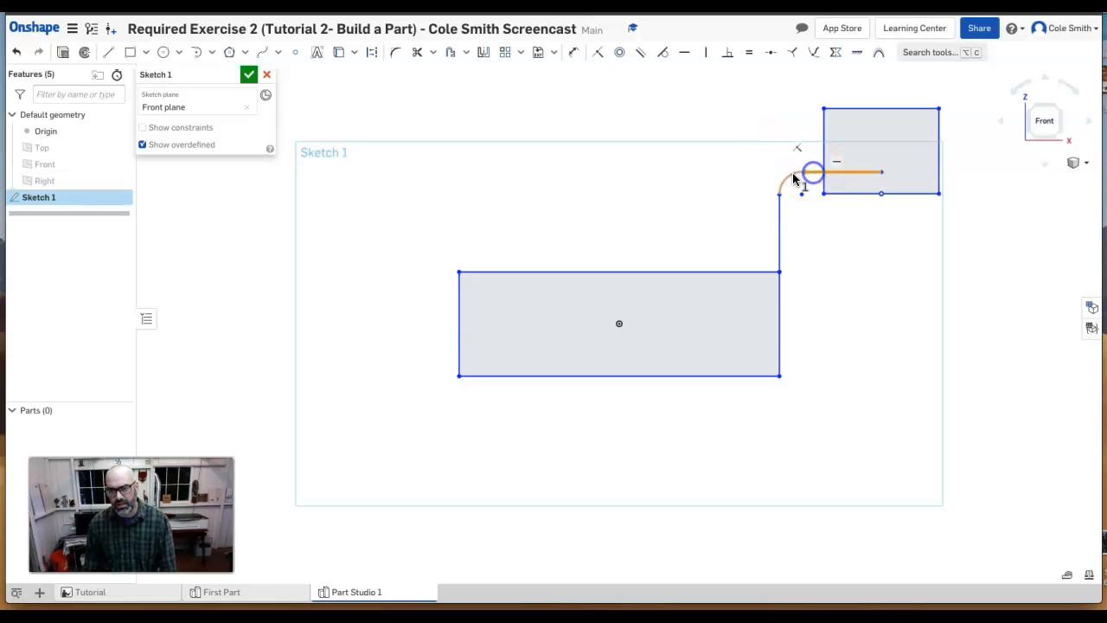
left_click(793, 179)
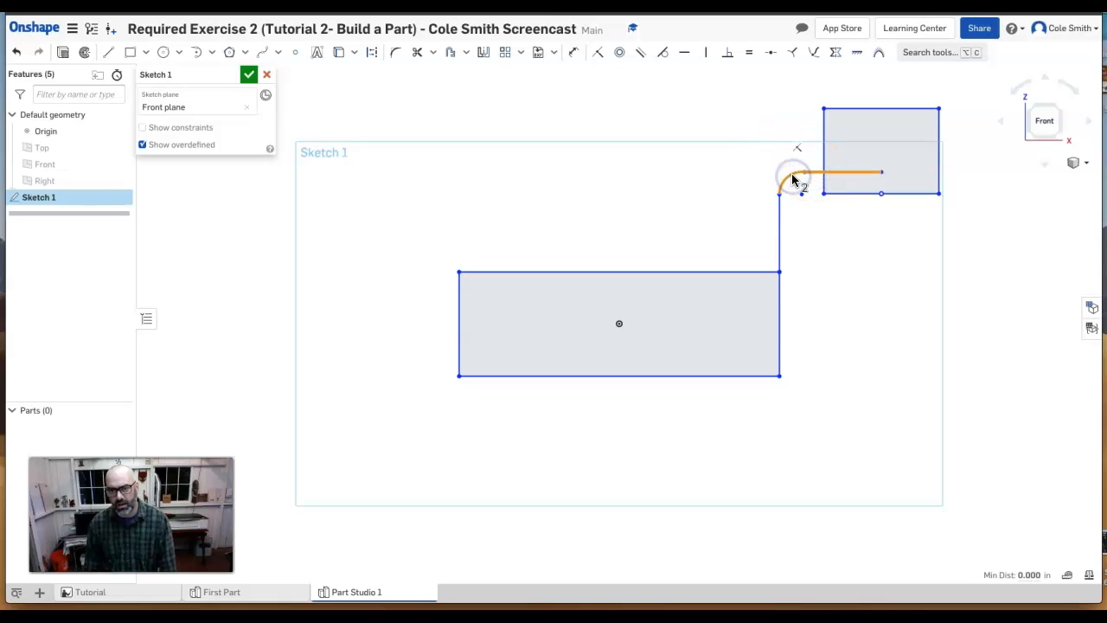
left_click(665, 64)
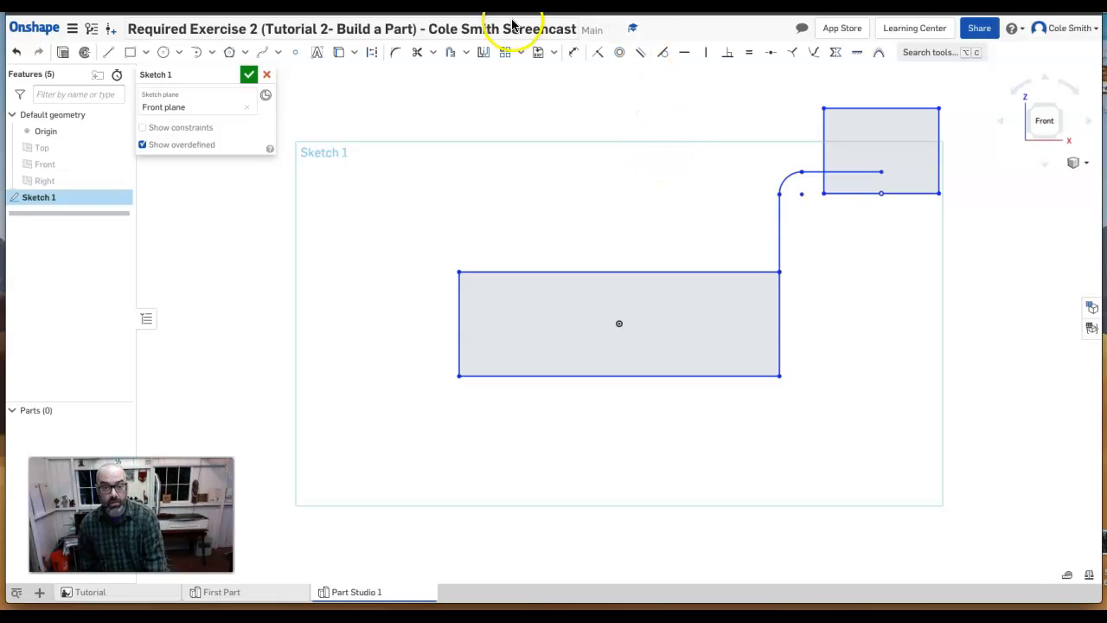
Dimension the large rectangle's lower edge to 3.25 in, placing the dimension below it.
left_click(576, 53)
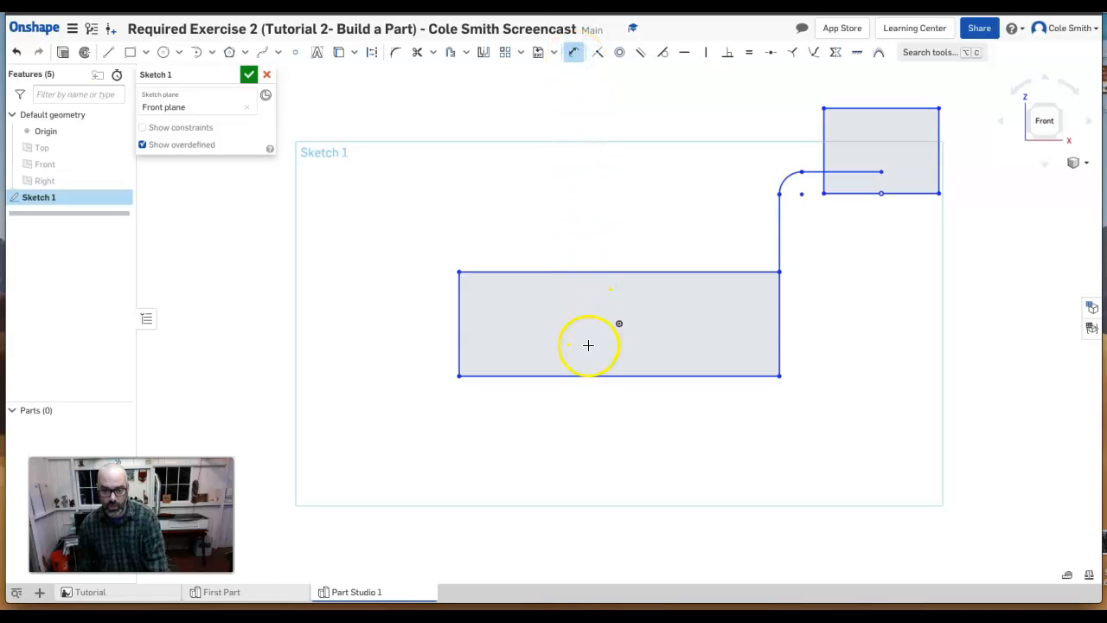
left_click(591, 375)
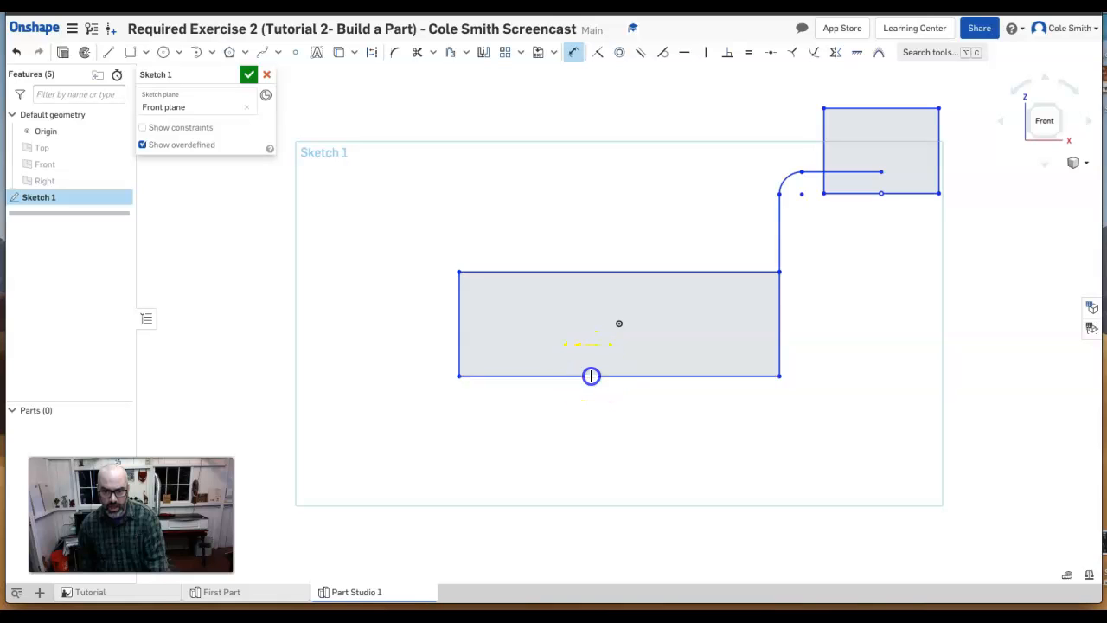
left_click_drag(591, 383, 619, 459)
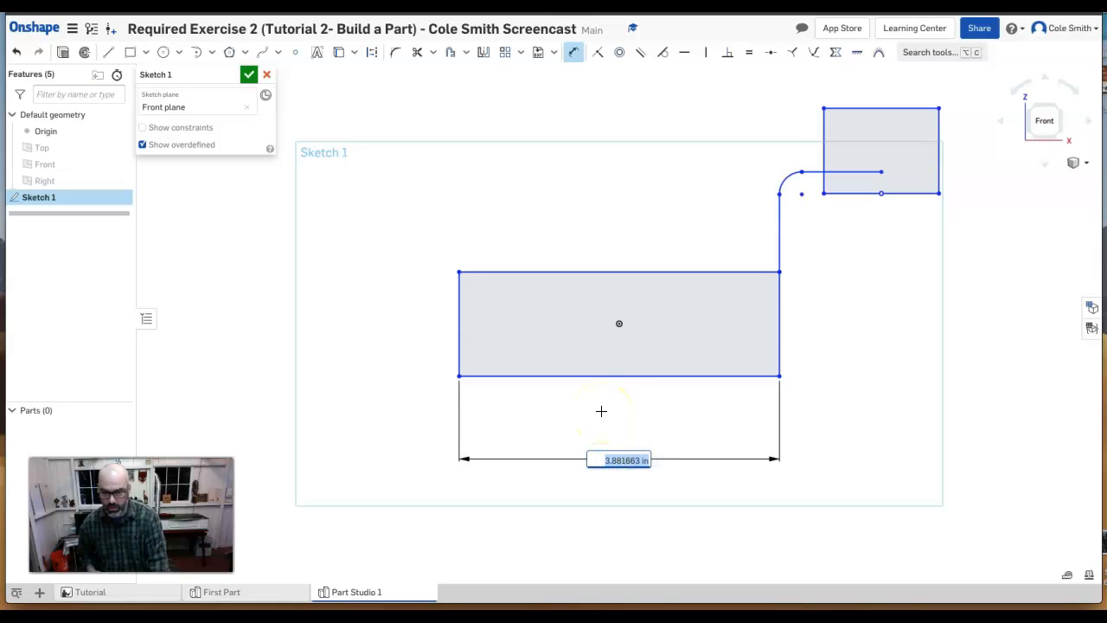
type("3")
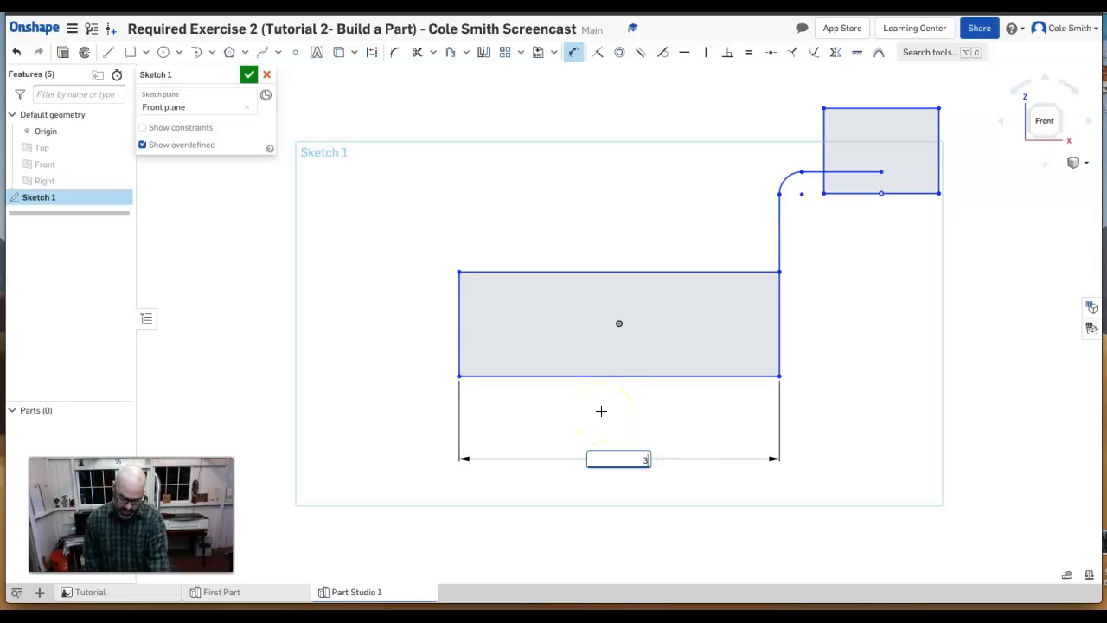
type(".25")
key("Return")
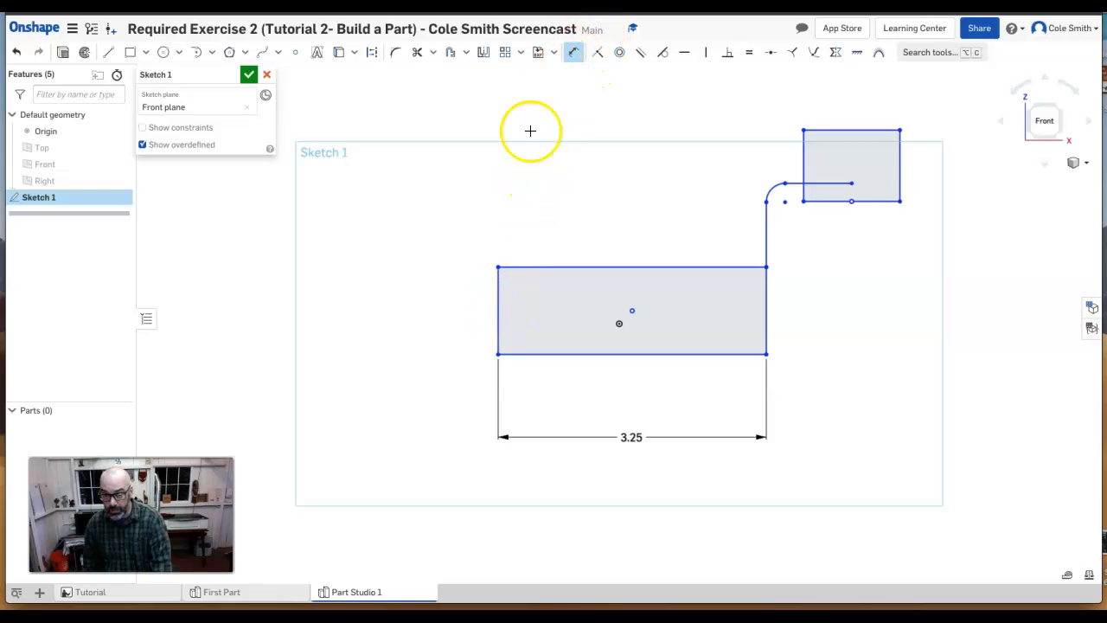
Dimension the large rectangle's left edge to 0.75 in, placing the dimension outside the profile.
left_click(498, 303)
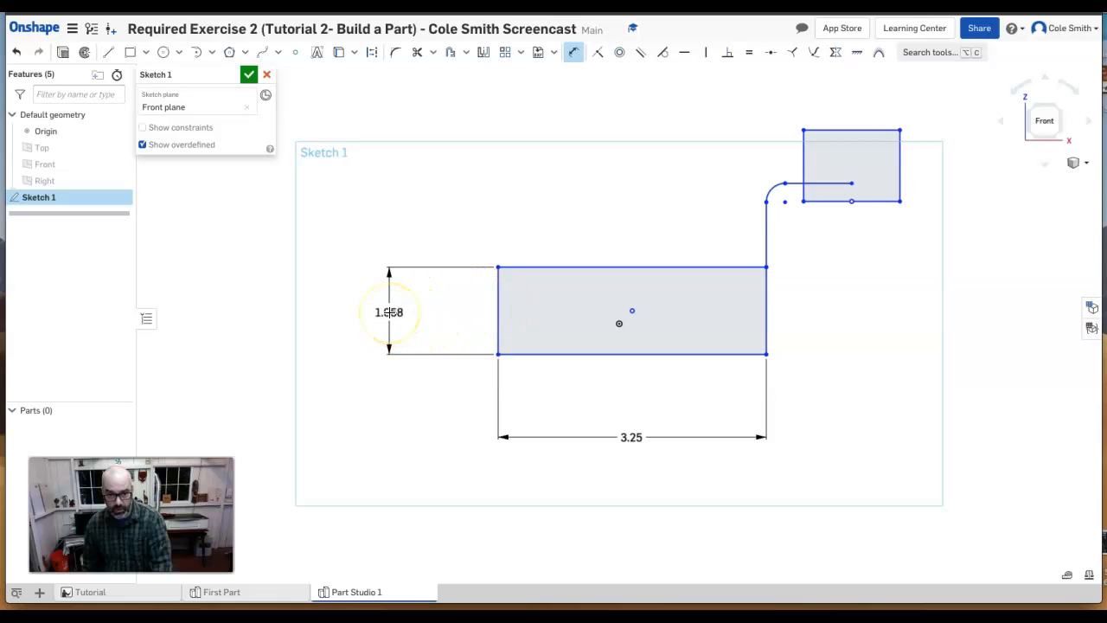
left_click(389, 312)
key("BackSpace")
type(".75")
key("Return")
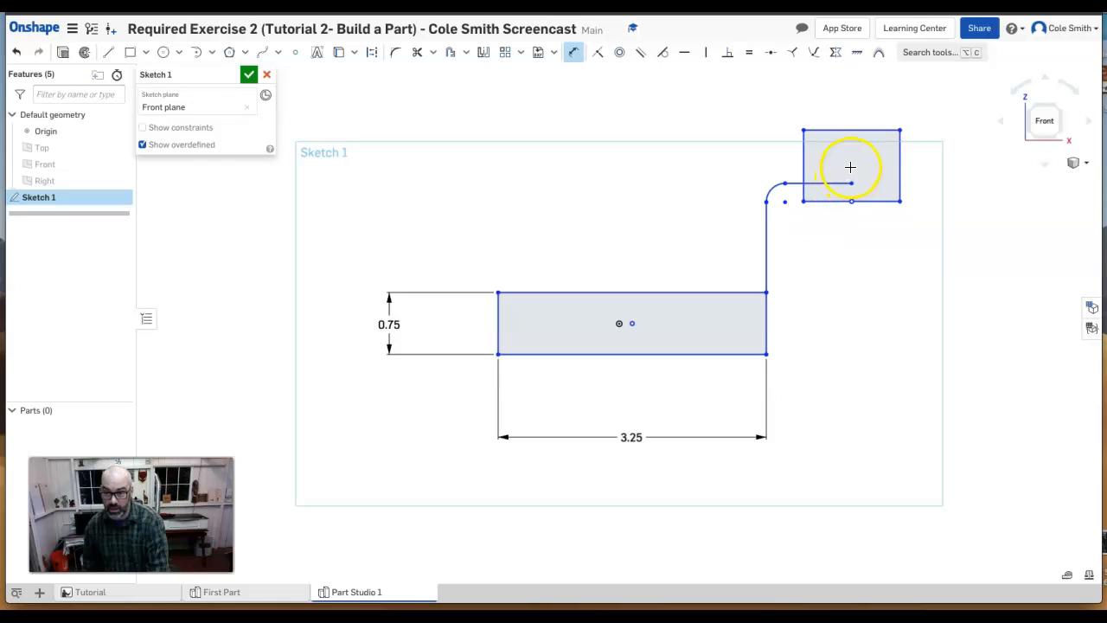
Dimension the horizontal distance from the large rectangle's right edge to the small rectangle's lower-edge midpoint as 1.75 in.
left_click(851, 202)
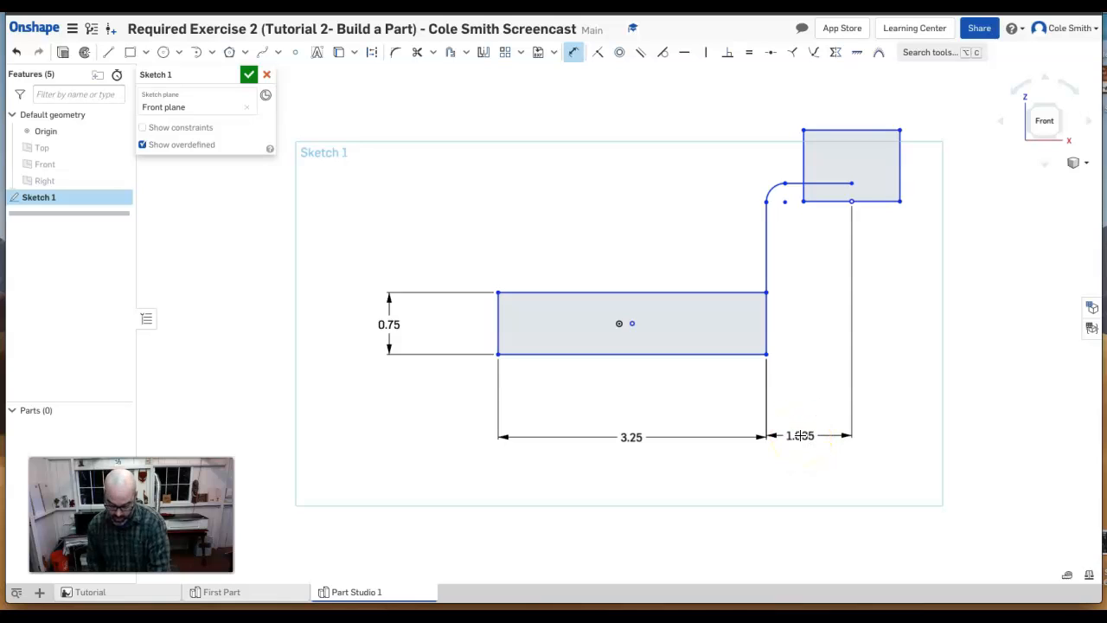
left_click(801, 435)
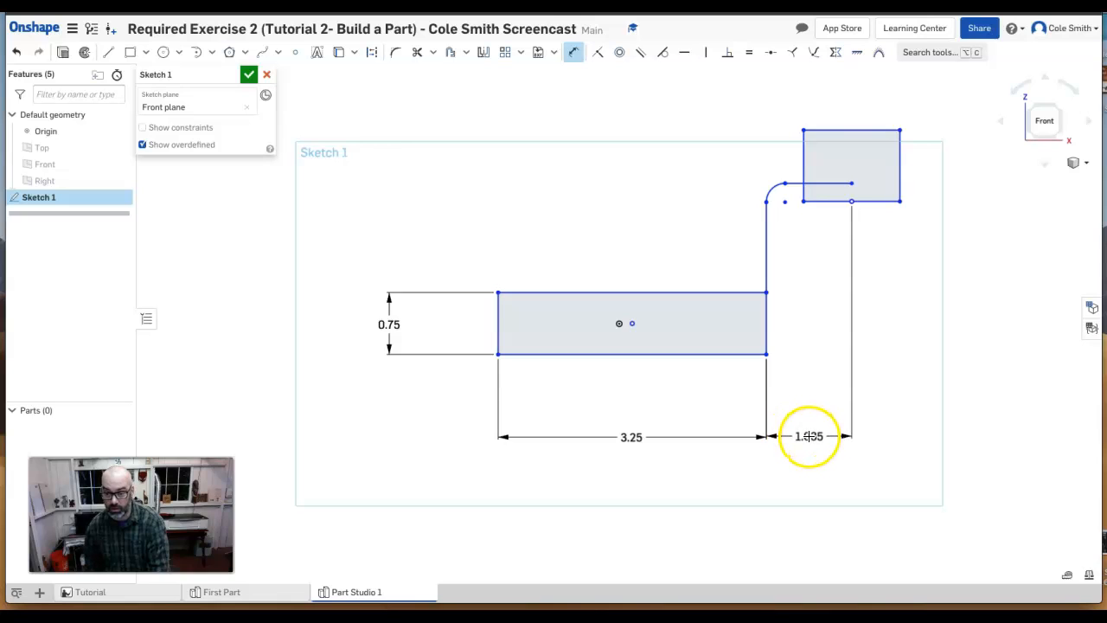
type("1")
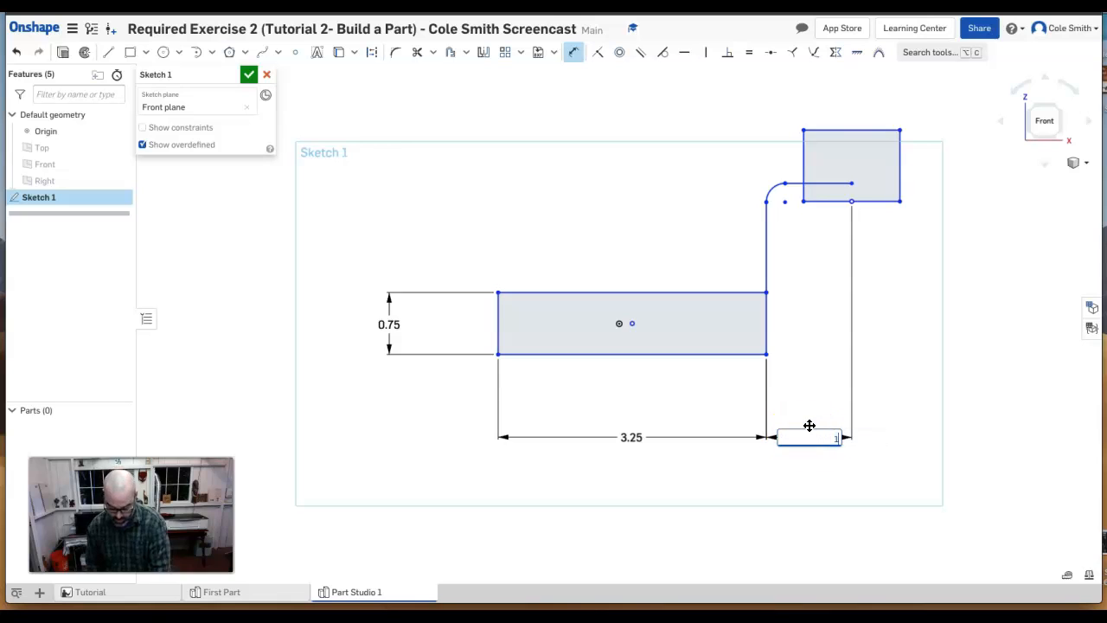
type(".75")
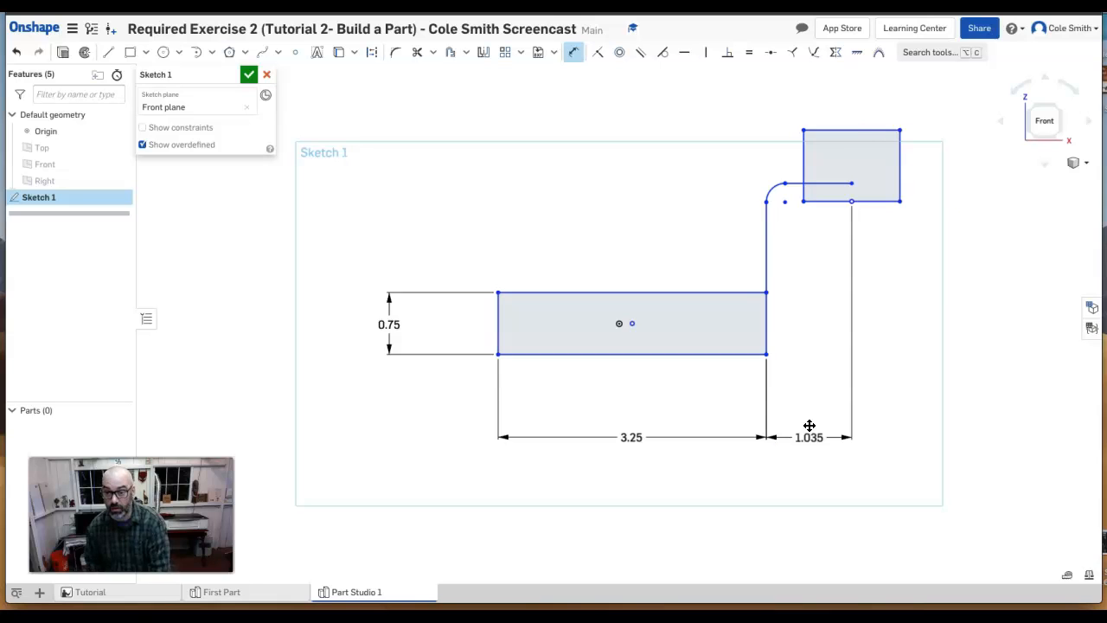
key("Return")
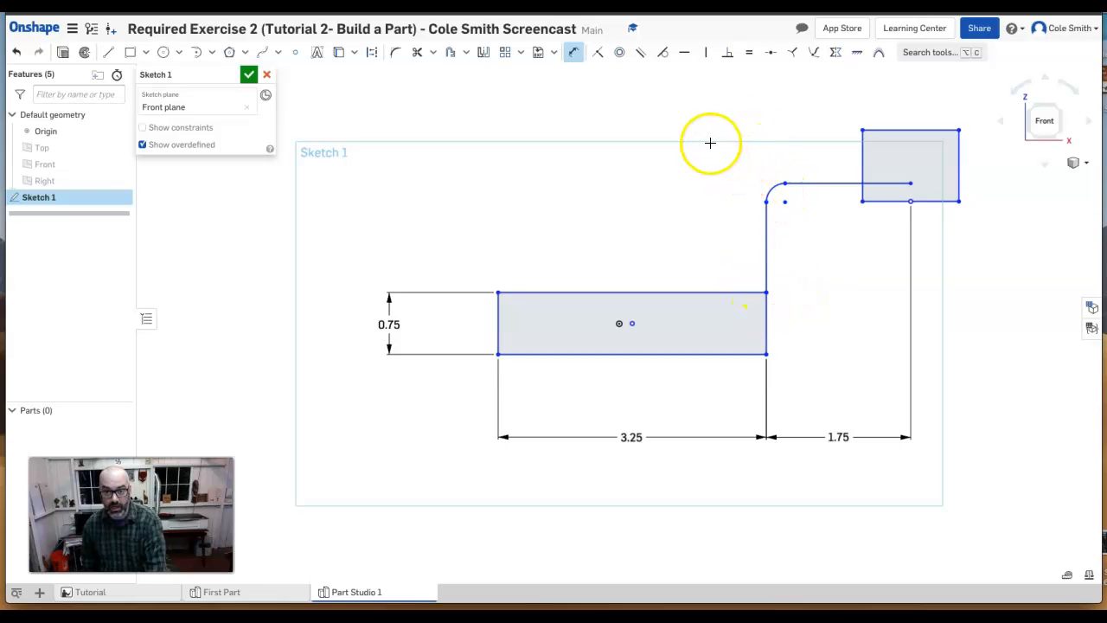
Dimension the tangent arc's radius to 0.625 in, with the label outside the curve.
left_click(769, 188)
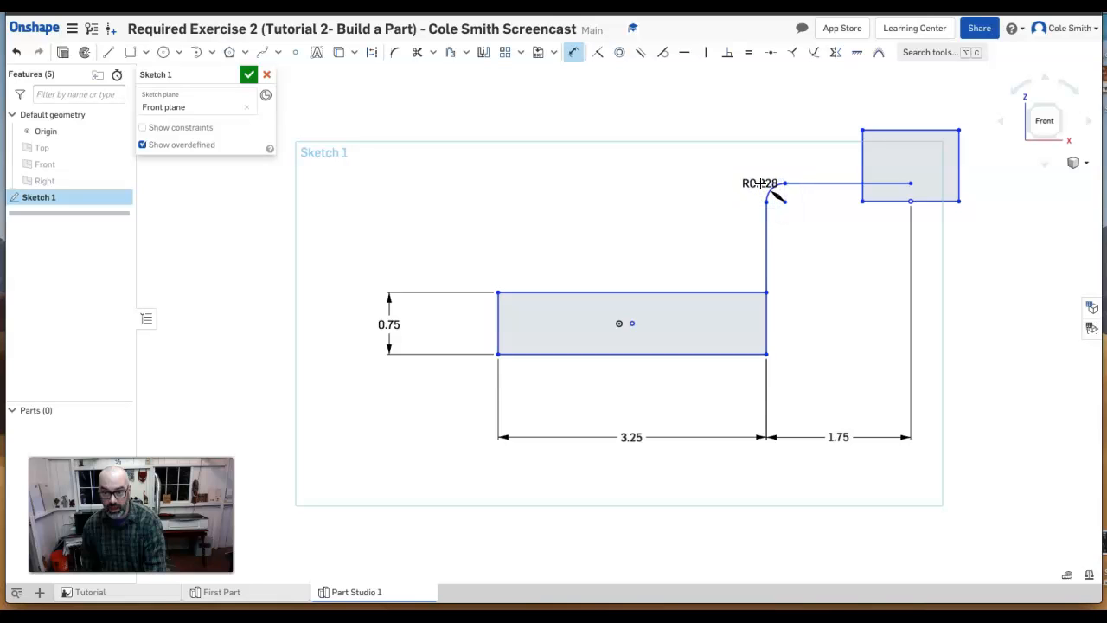
left_click(671, 106)
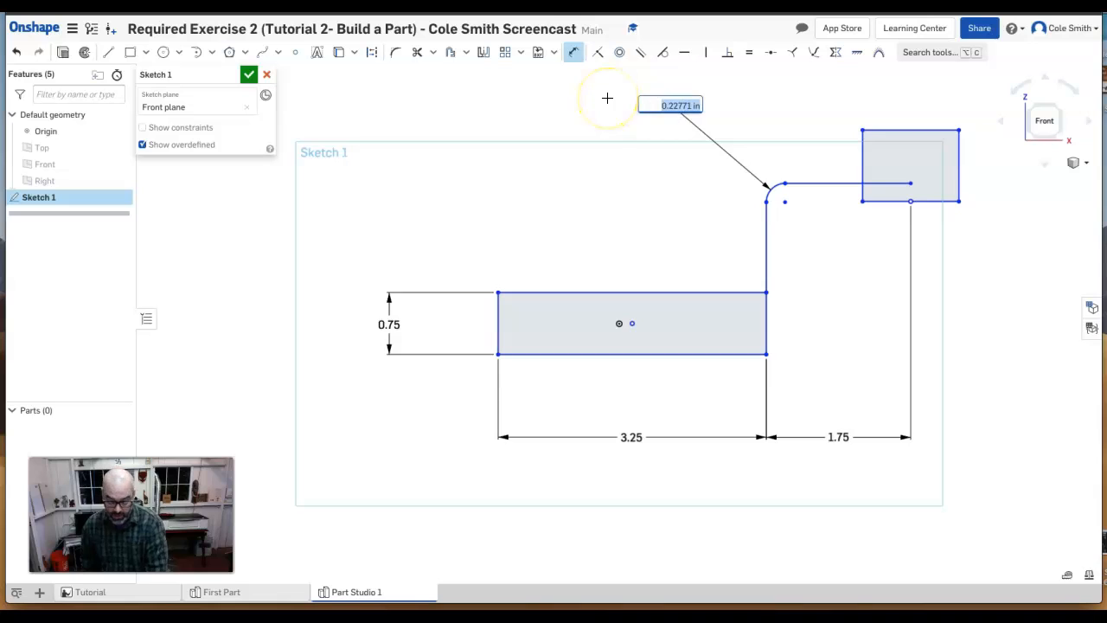
key("BackSpace")
type(".625")
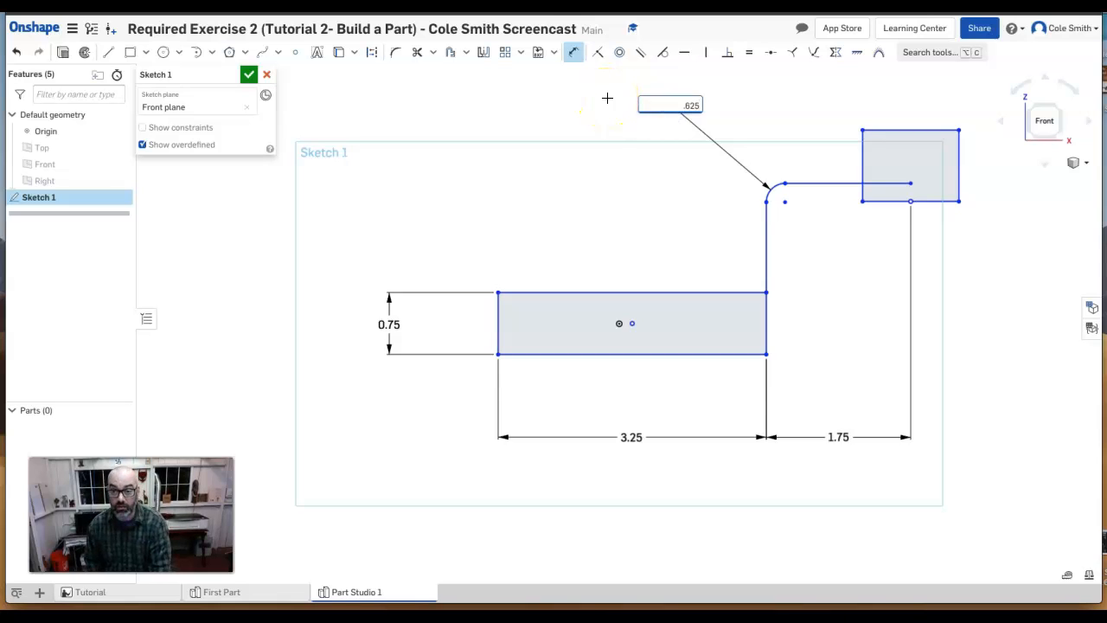
key("Return")
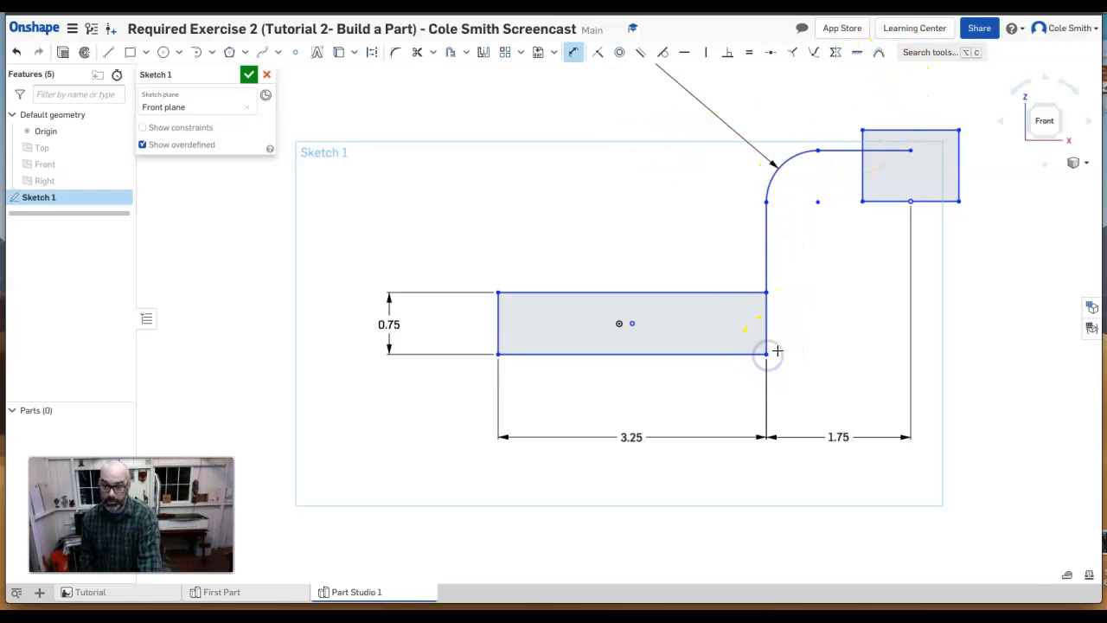
Dimension the vertical distance from the large rectangle's lower-right corner to the small rectangle's upper-right corner as 3 in.
left_click(960, 130)
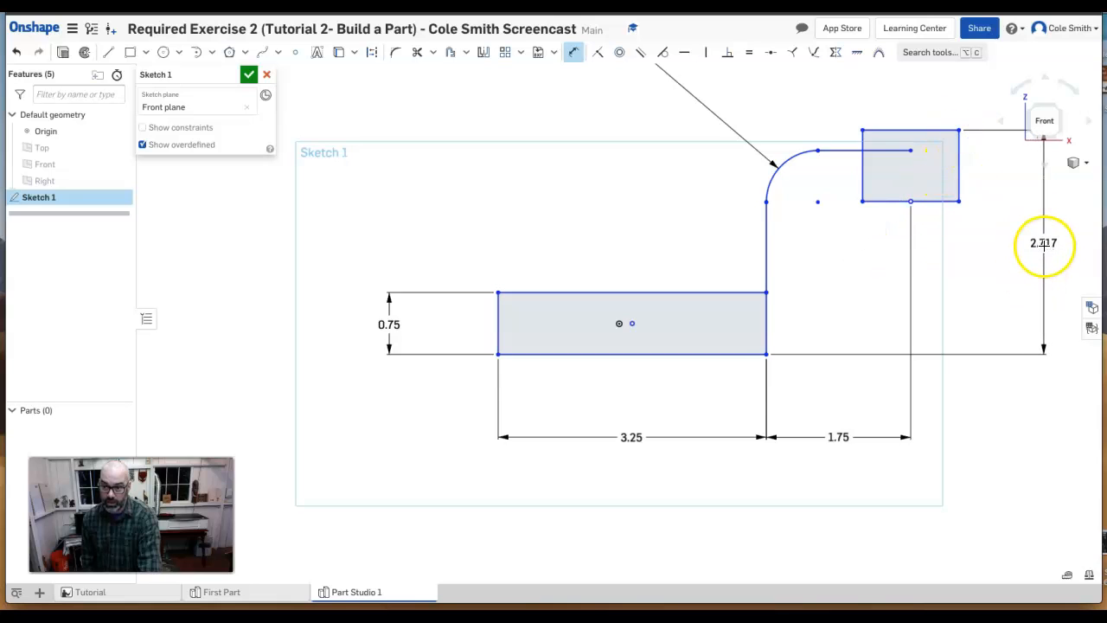
left_click(1044, 243)
type("3")
key("Escape")
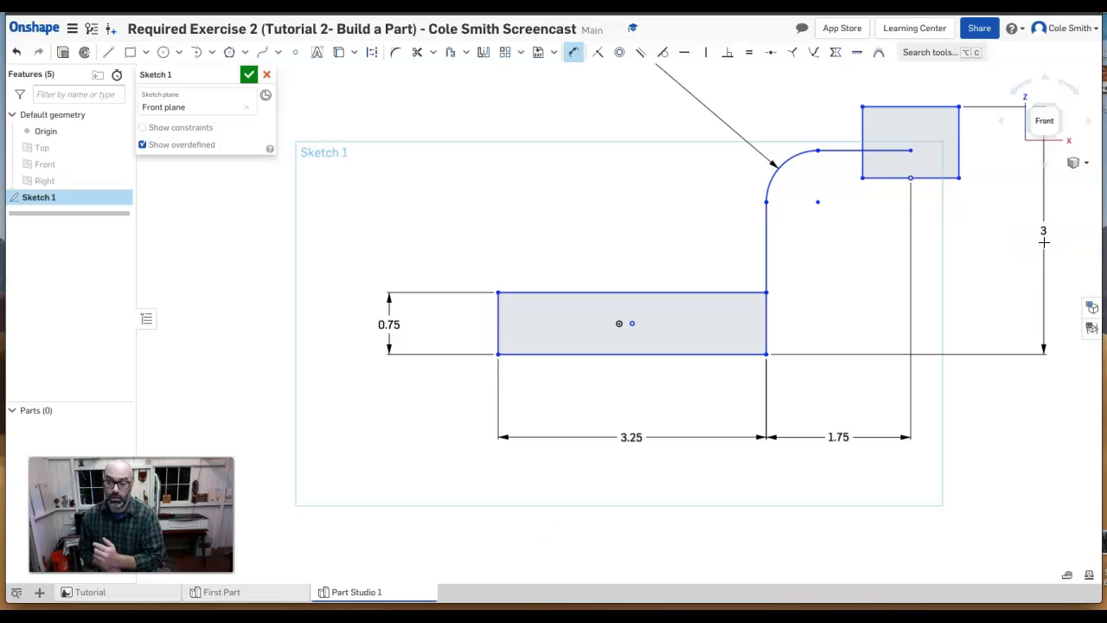
Dimension the vertical distance from the large rectangle's lower-right corner to the horizontal line's free endpoint as 2.063 in.
mouse_move(863, 361)
middle_mouse_down()
mouse_move(778, 354)
mouse_move(739, 378)
middle_mouse_up()
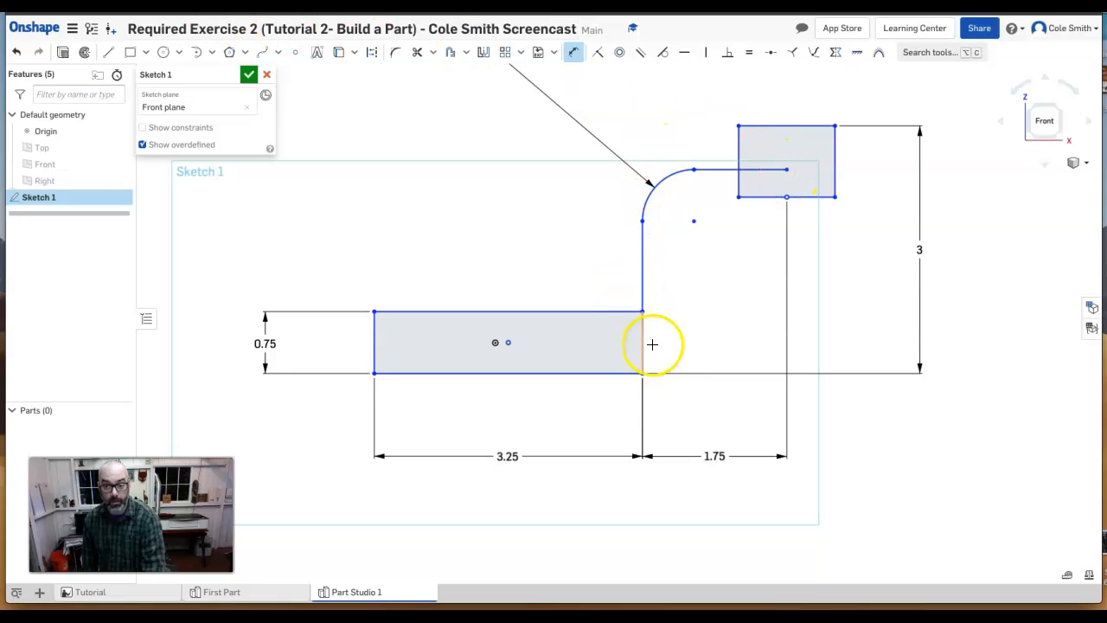
left_click(642, 374)
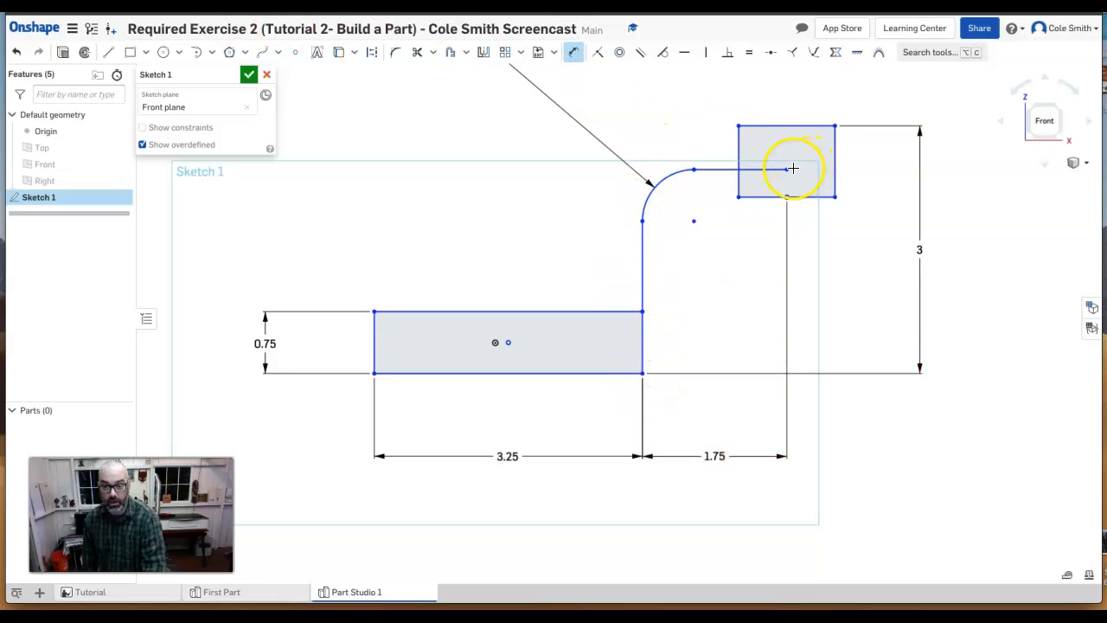
left_click(787, 170)
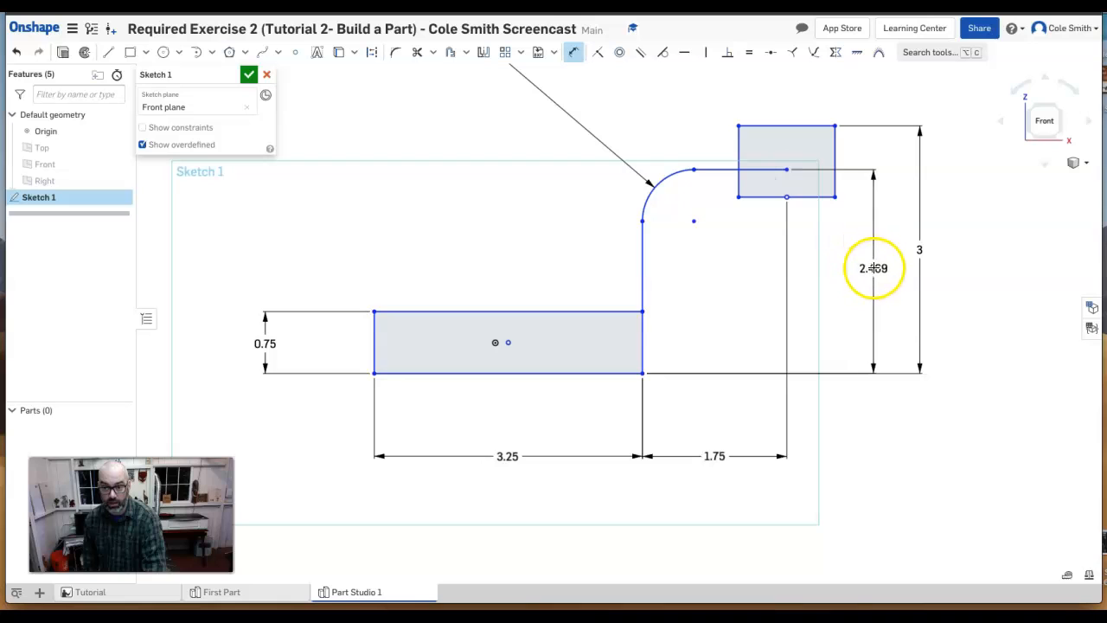
left_click(877, 254)
type("2.063")
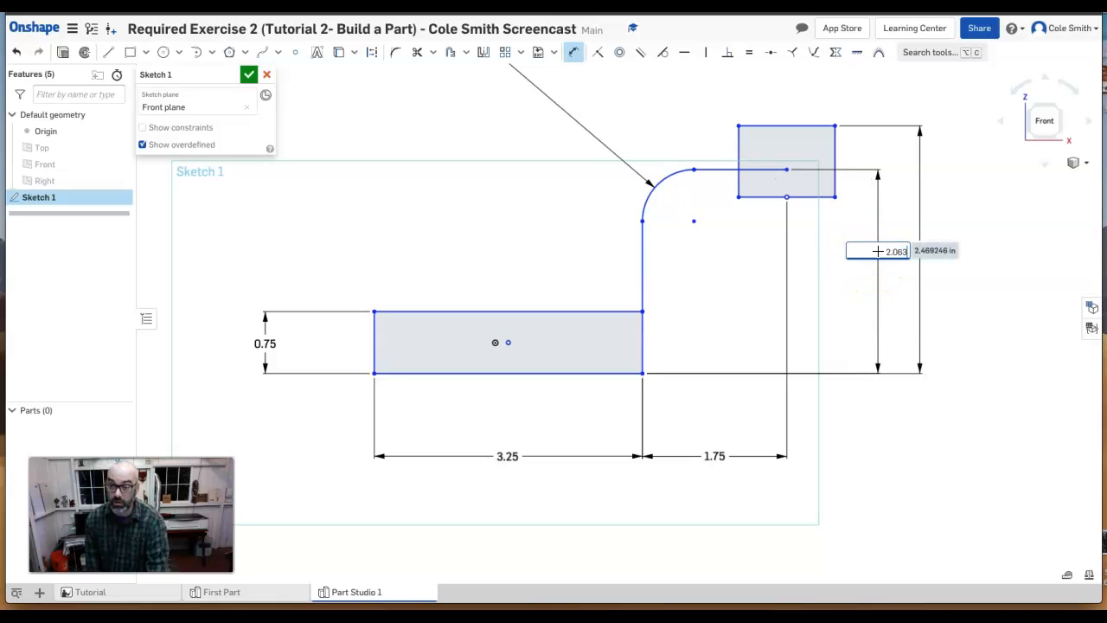
key("Return")
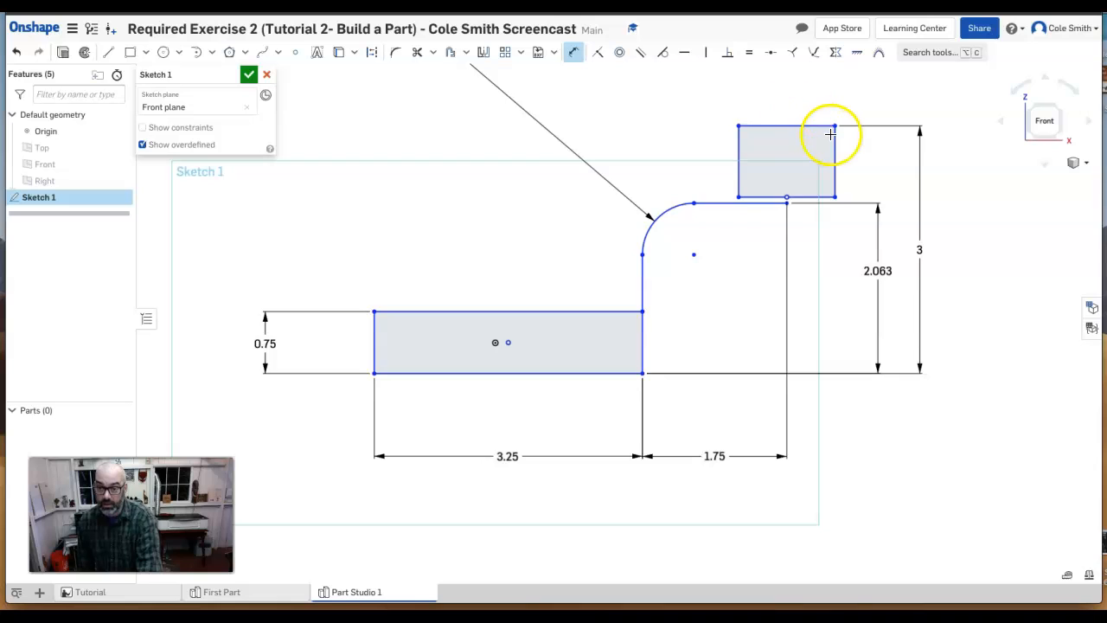
Dimension the small rectangle to 2 in wide and 1.125 in high, placing both dimensions outside it.
left_click(786, 126)
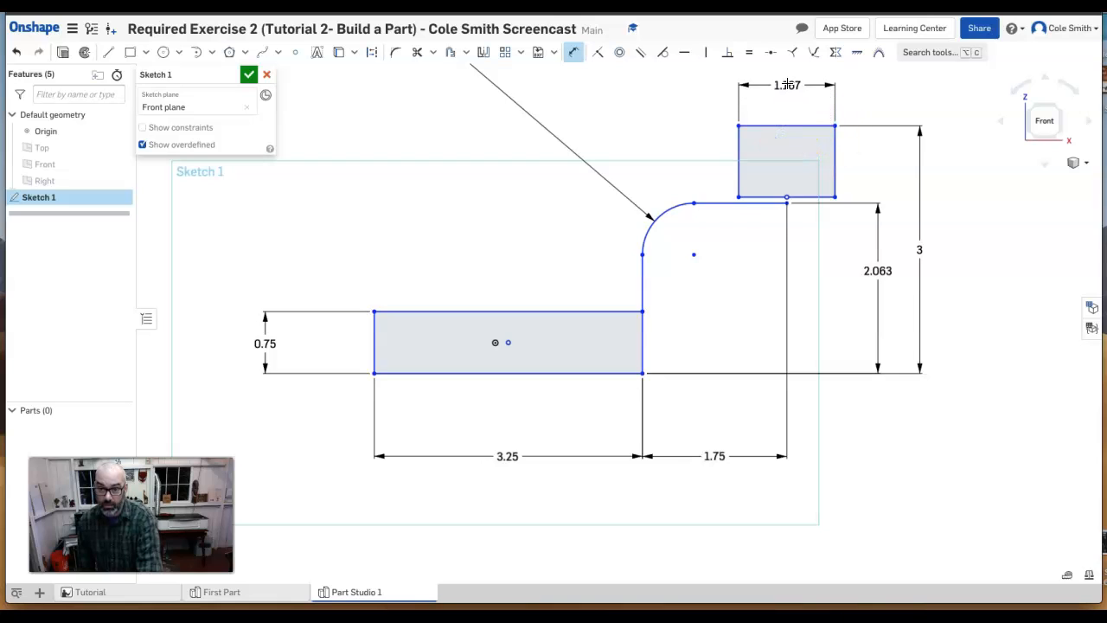
left_click(787, 82)
type("2")
key("Return")
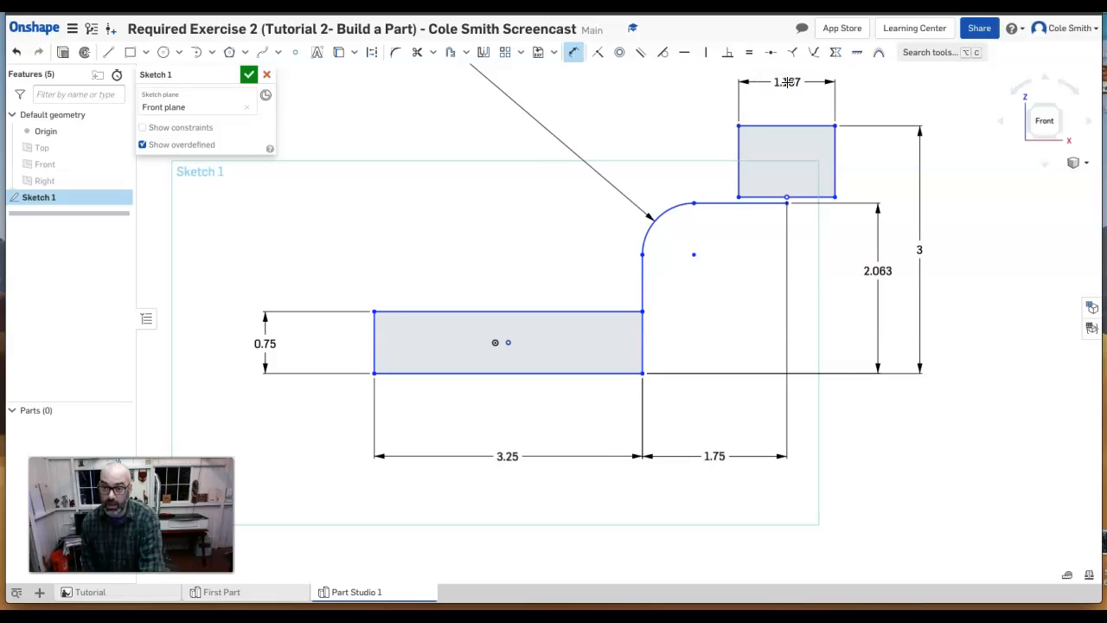
left_click(837, 170)
left_click(865, 171)
type("1.125")
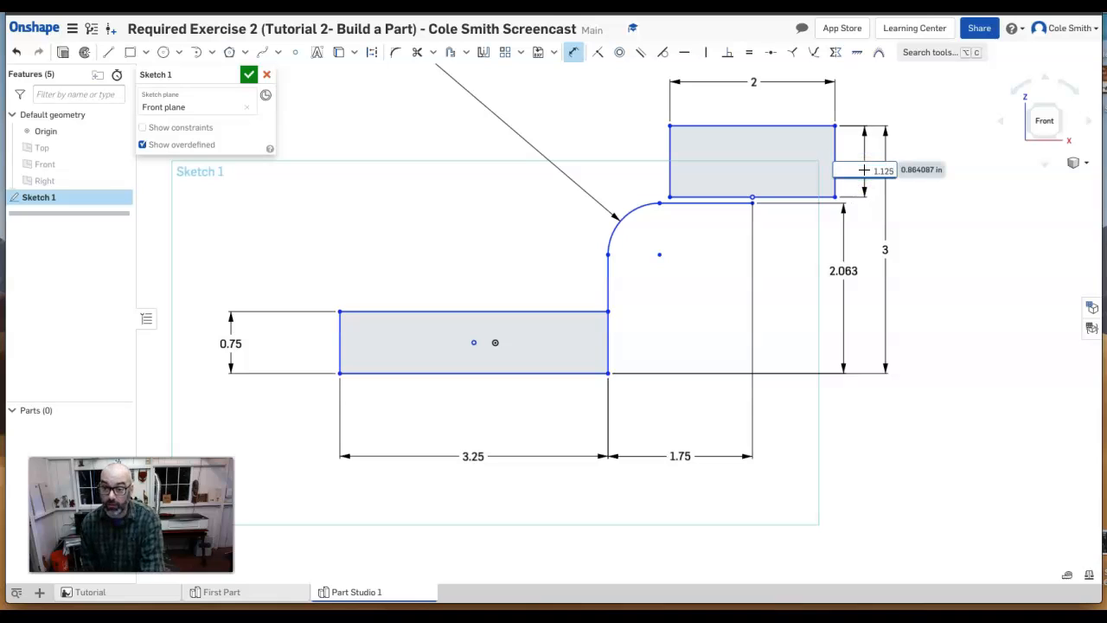
key("Return")
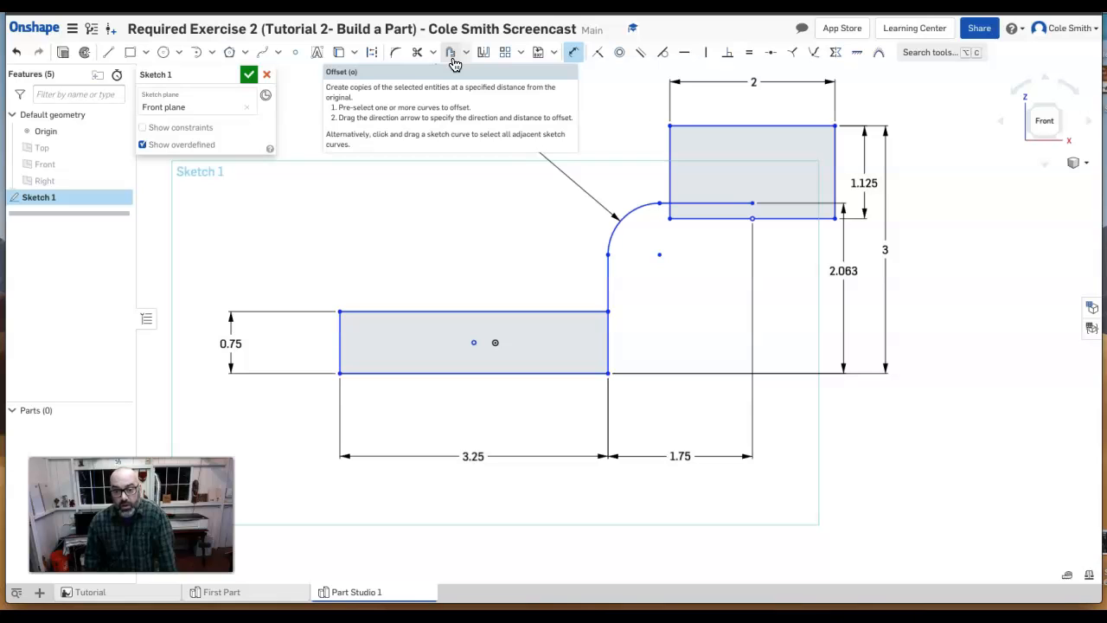
Offset the connected horizontal line, tangent arc and vertical line 0.75 in towards the outside of the bend.
left_click(691, 203)
key("Escape")
left_click(691, 203)
left_click(638, 208)
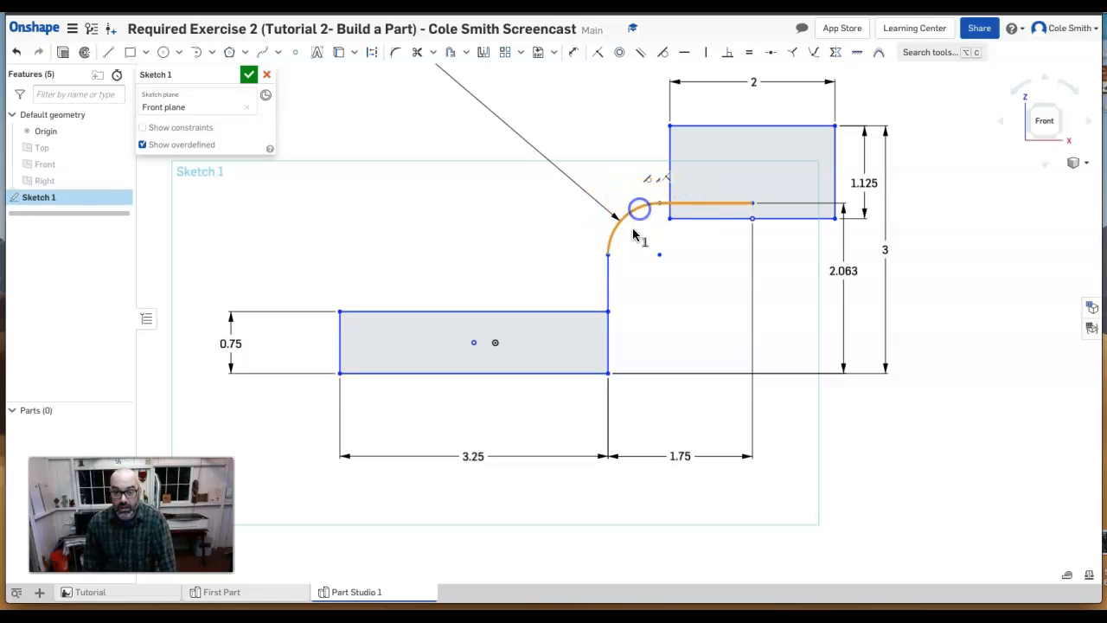
left_click(610, 276)
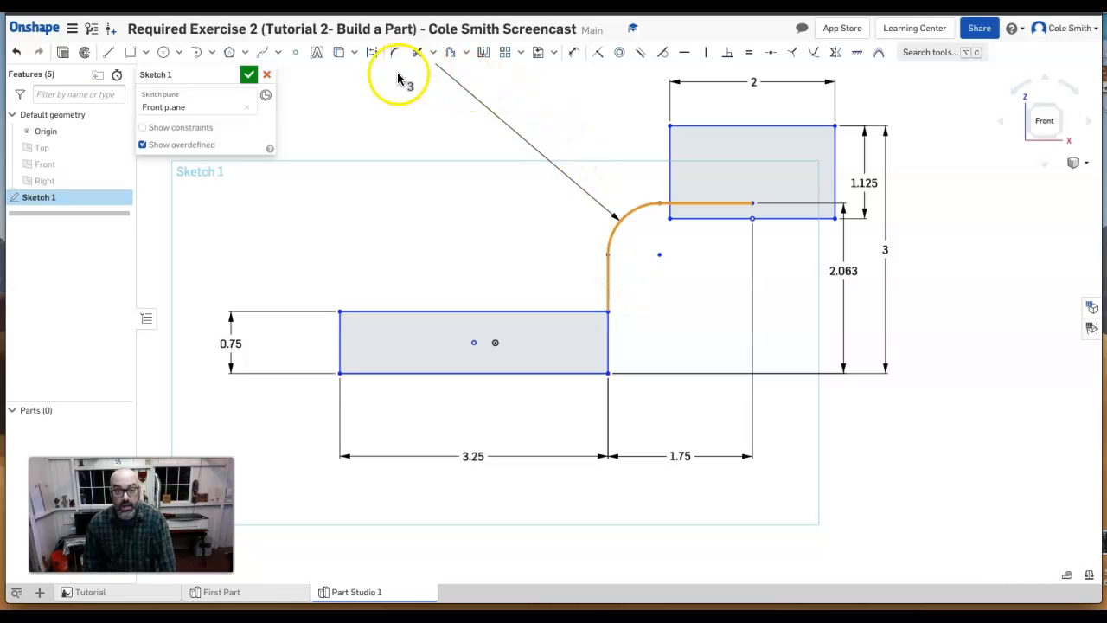
left_click(452, 53)
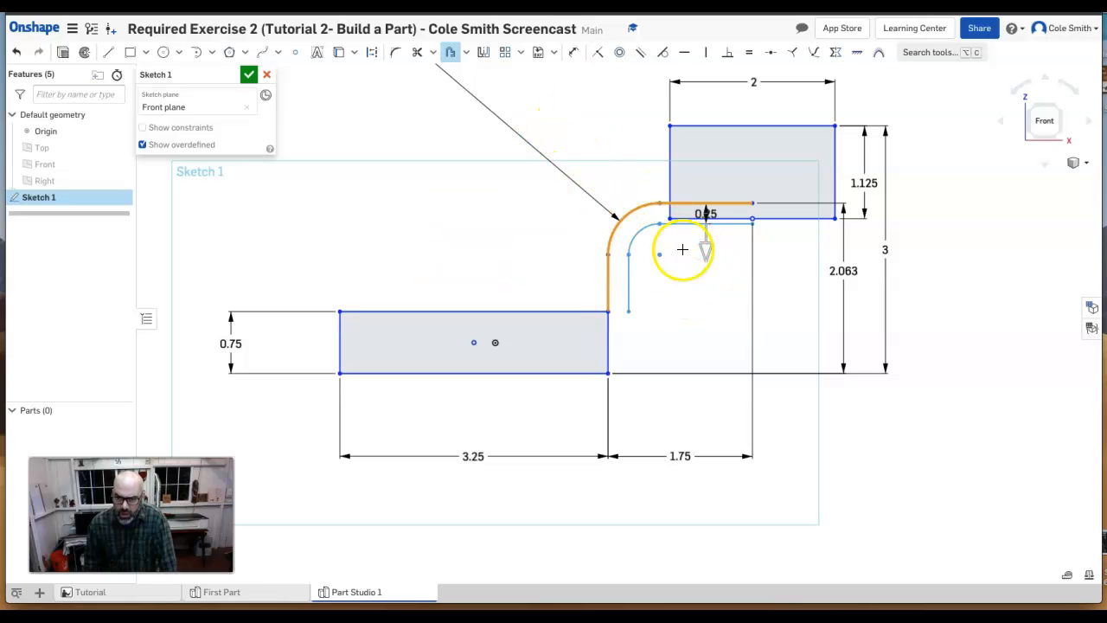
left_click(704, 254)
left_click_drag(702, 210, 700, 186)
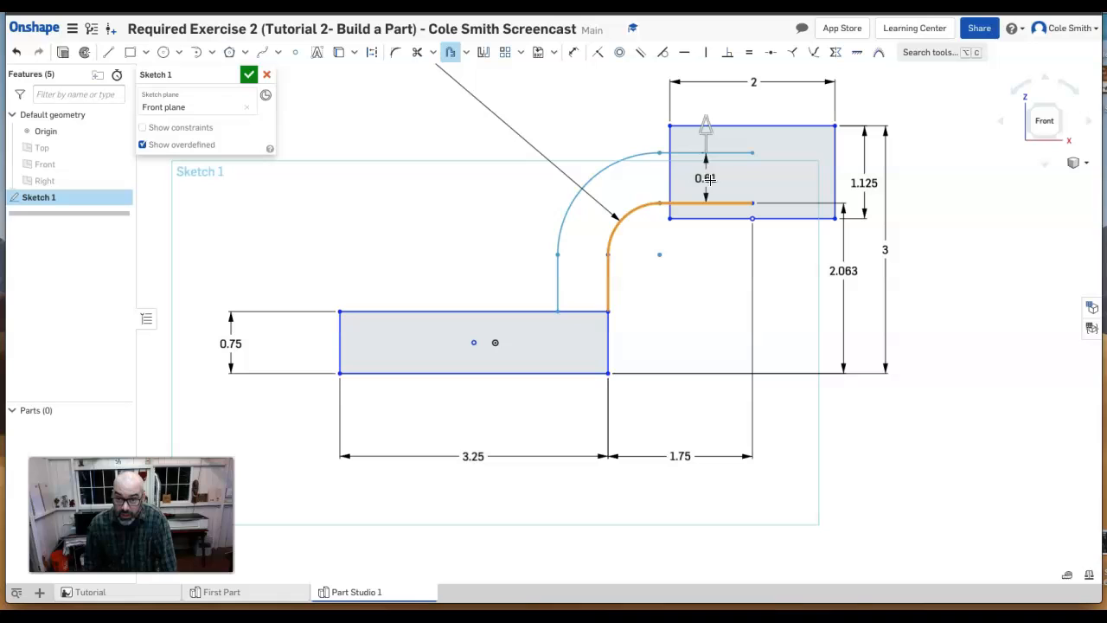
left_click(710, 180)
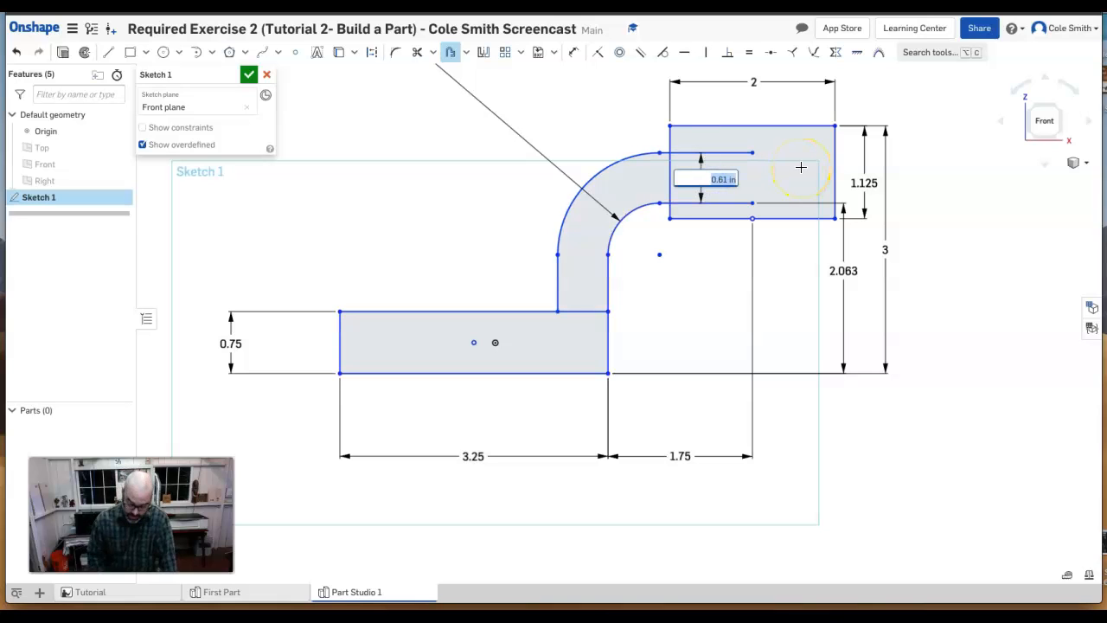
key("Return")
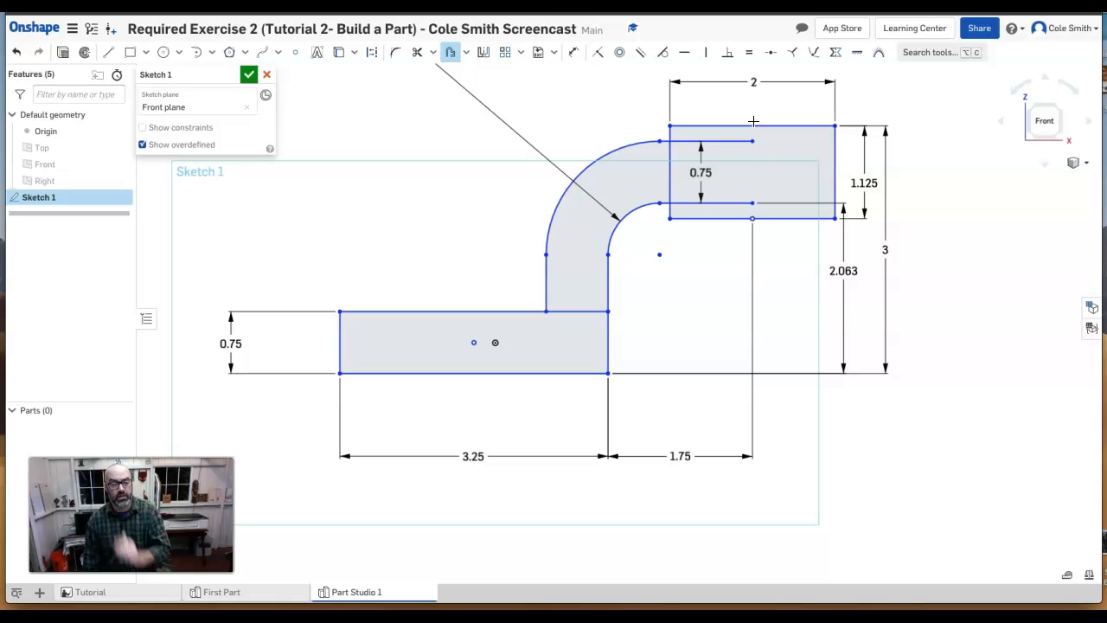
Draw a vertical line from the midpoint of the small rectangle's lower edge to its upper edge.
left_click(106, 56)
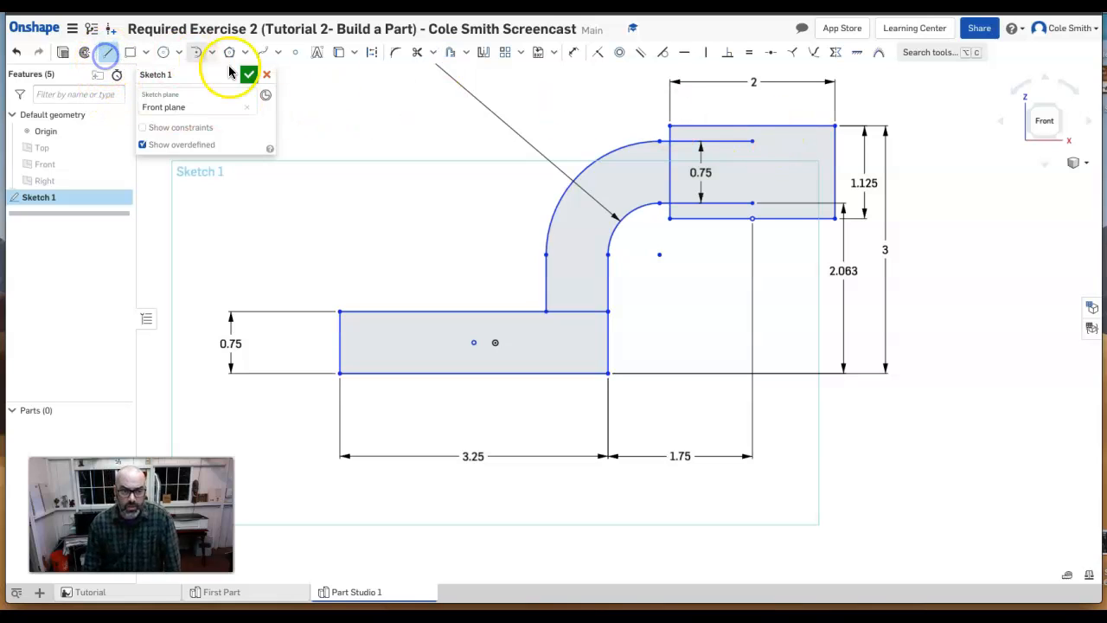
left_click(751, 218)
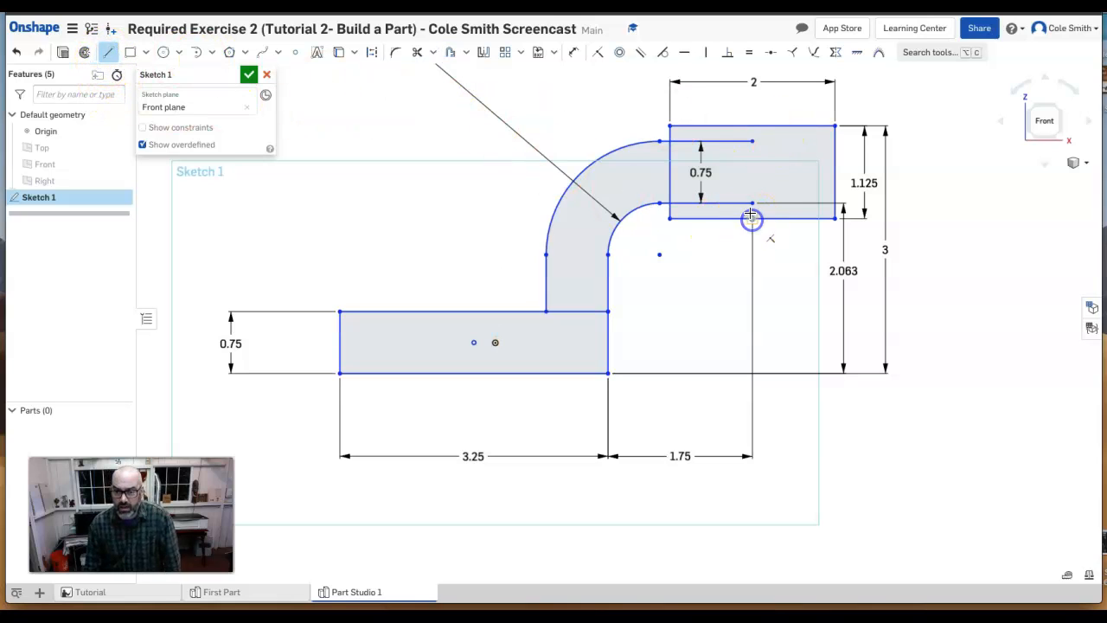
left_click(753, 126)
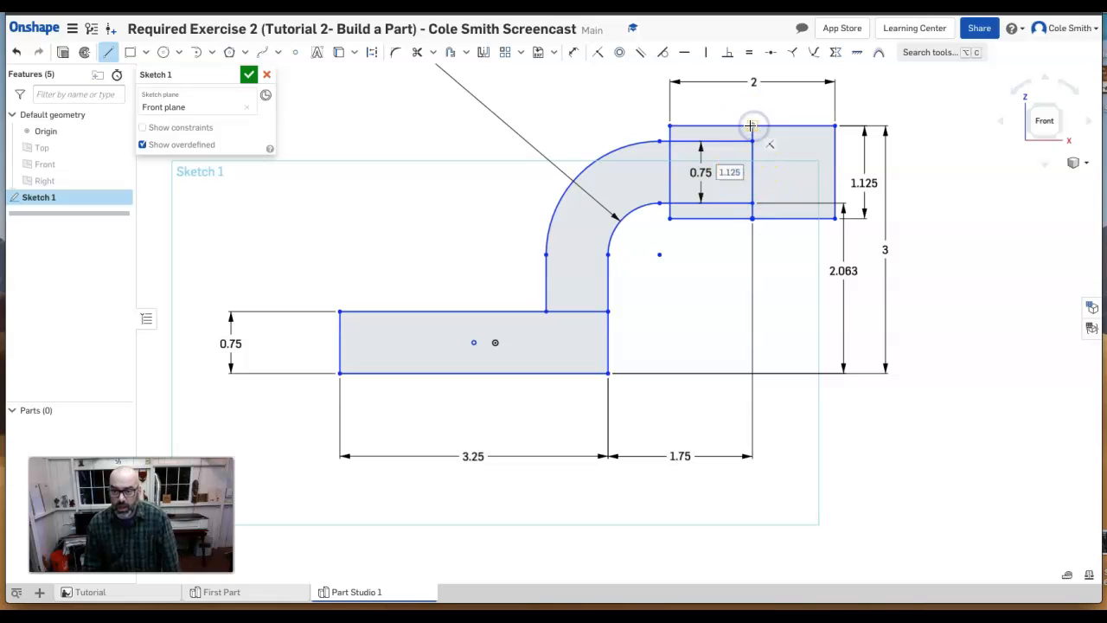
key("Escape")
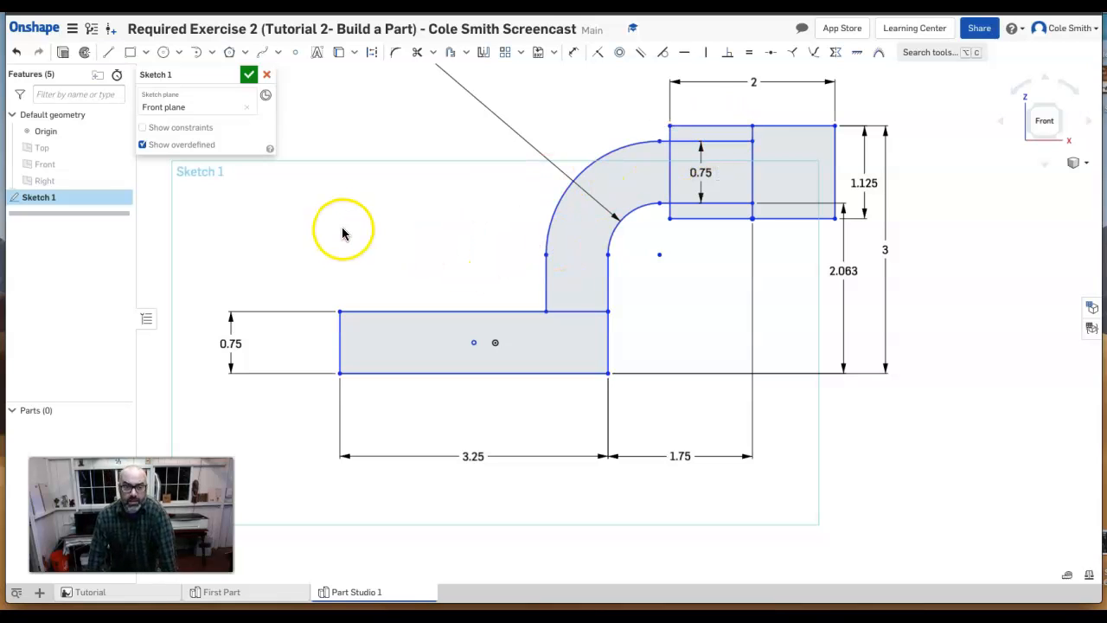
Draw a two-point spline from the large rectangle's upper-left corner to the outer arc's upper endpoint.
left_click(265, 57)
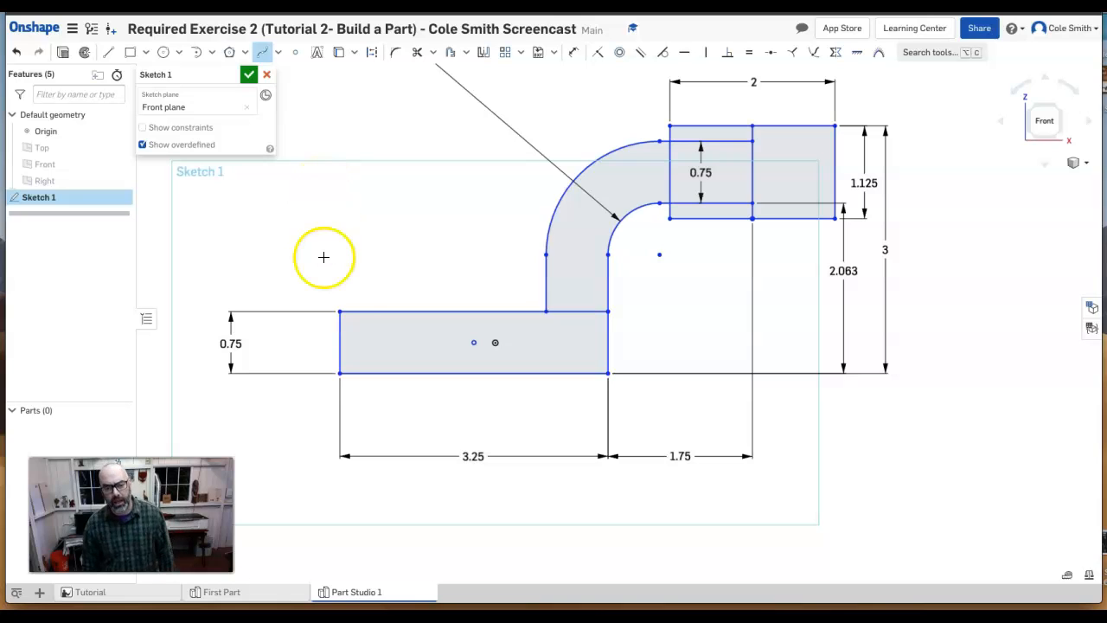
left_click_drag(340, 311, 658, 140)
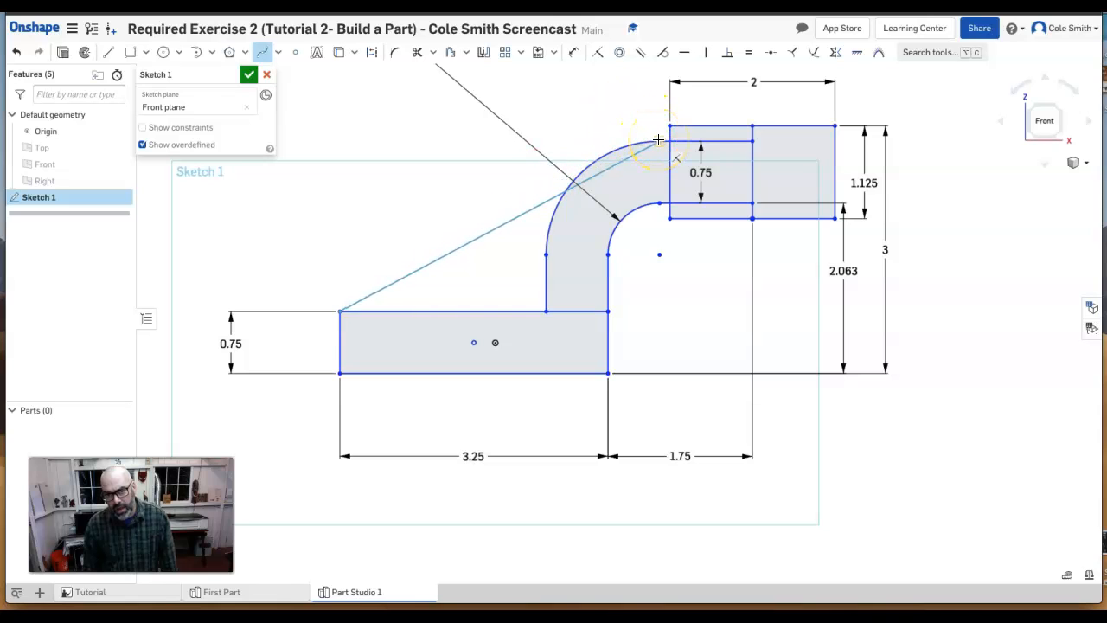
left_click_drag(658, 140, 639, 190)
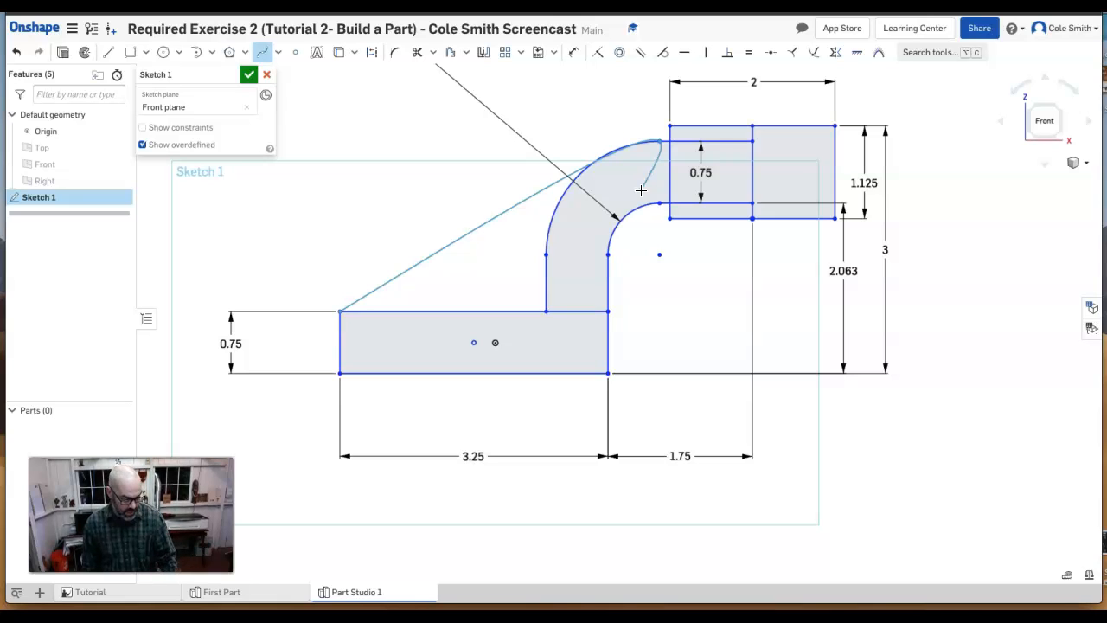
key("Escape")
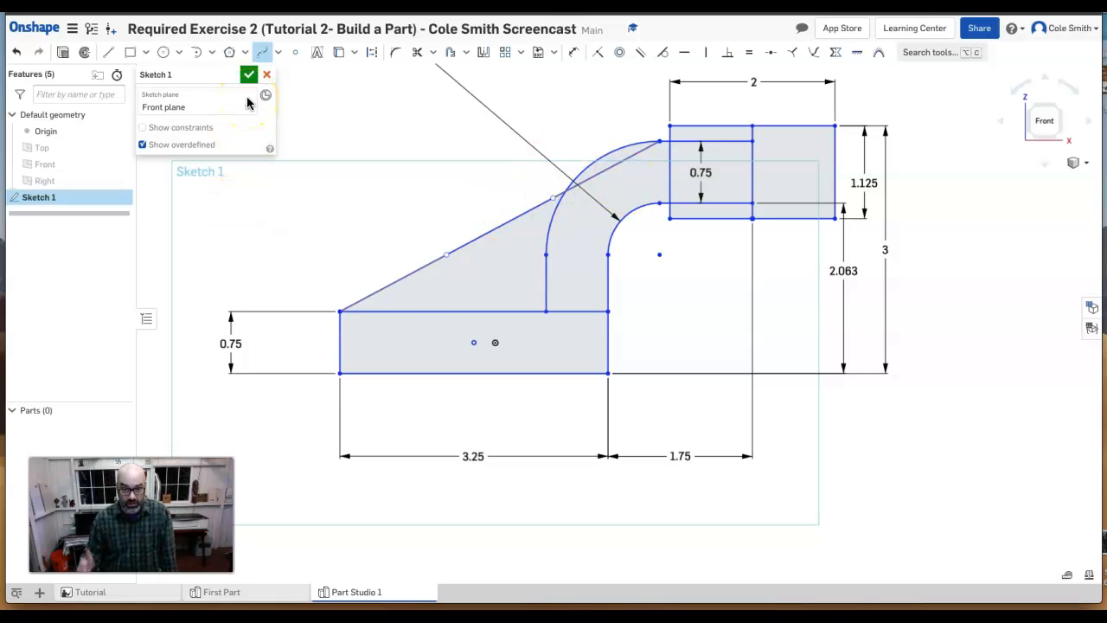
left_click(446, 256)
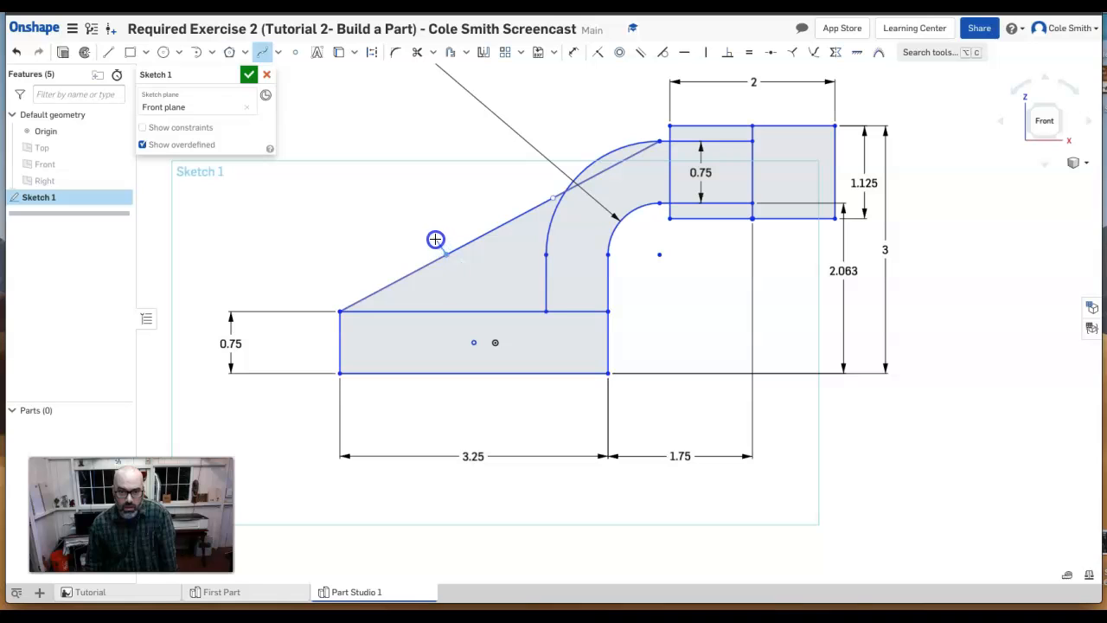
left_click(436, 238)
key("Escape")
left_click(16, 54)
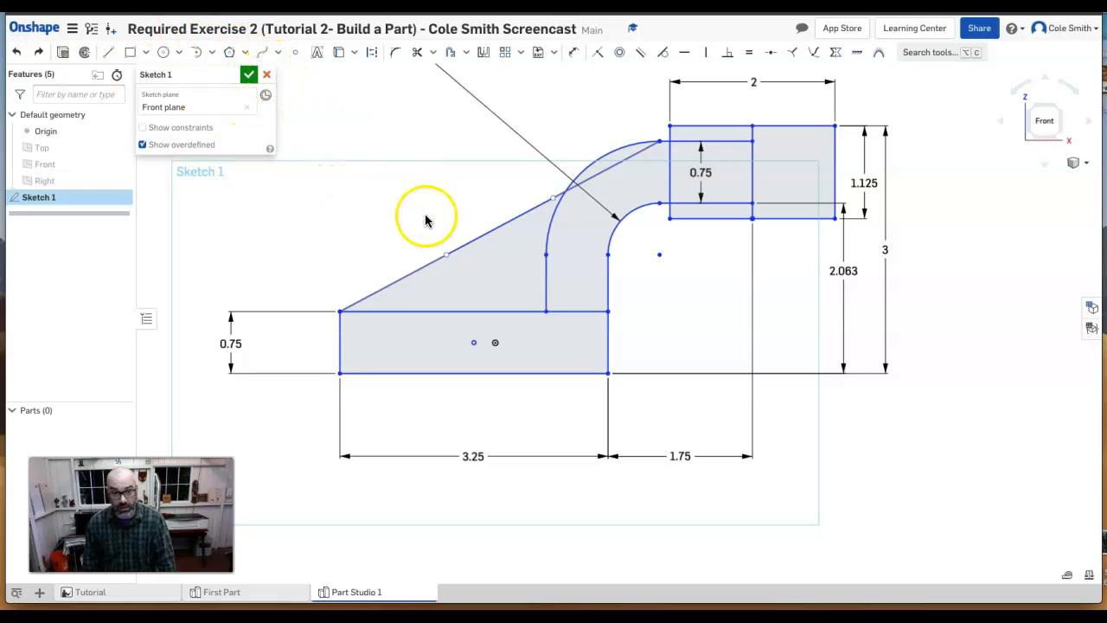
Pull both spline handles outward so the curve bows upward and runs nearly horizontally into the outer arc's upper endpoint.
left_click(446, 256)
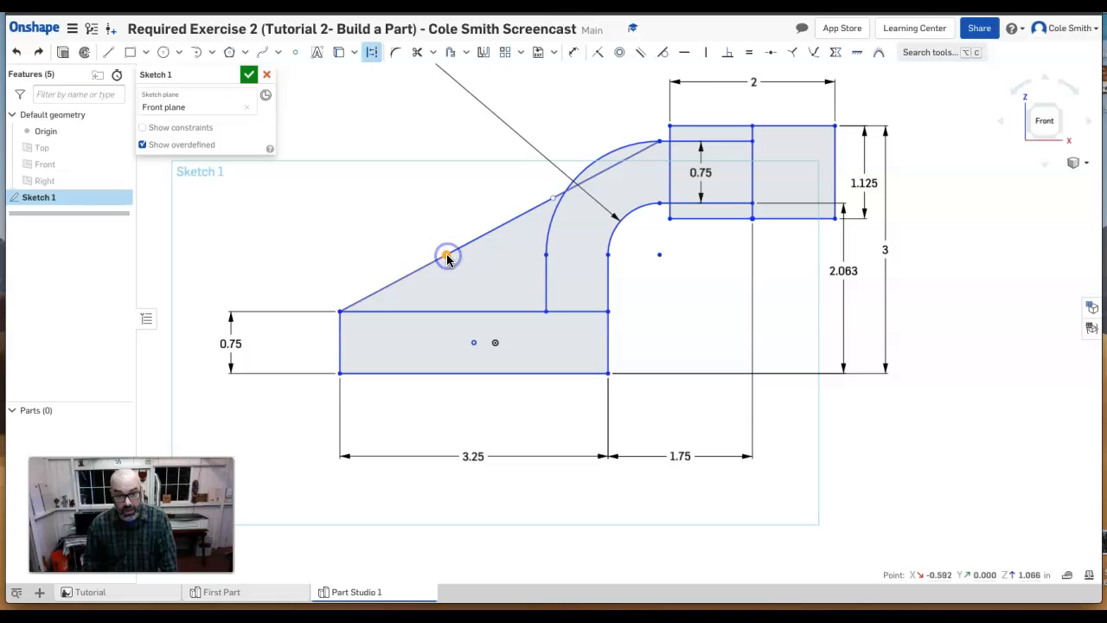
left_click_drag(446, 254, 434, 228)
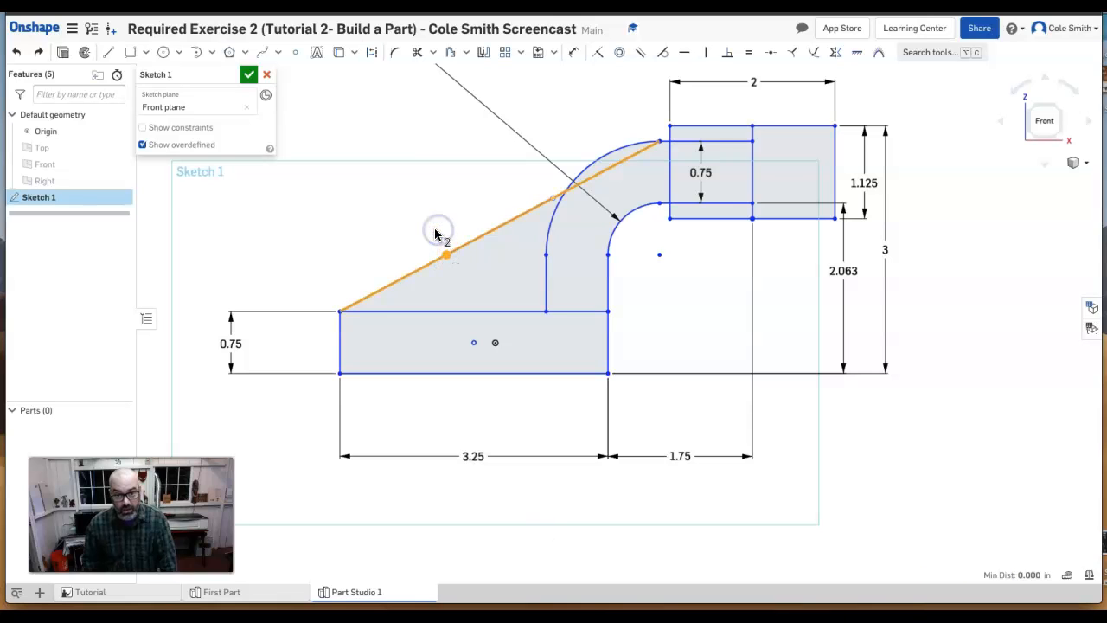
left_click(362, 211)
left_click_drag(446, 254, 419, 201)
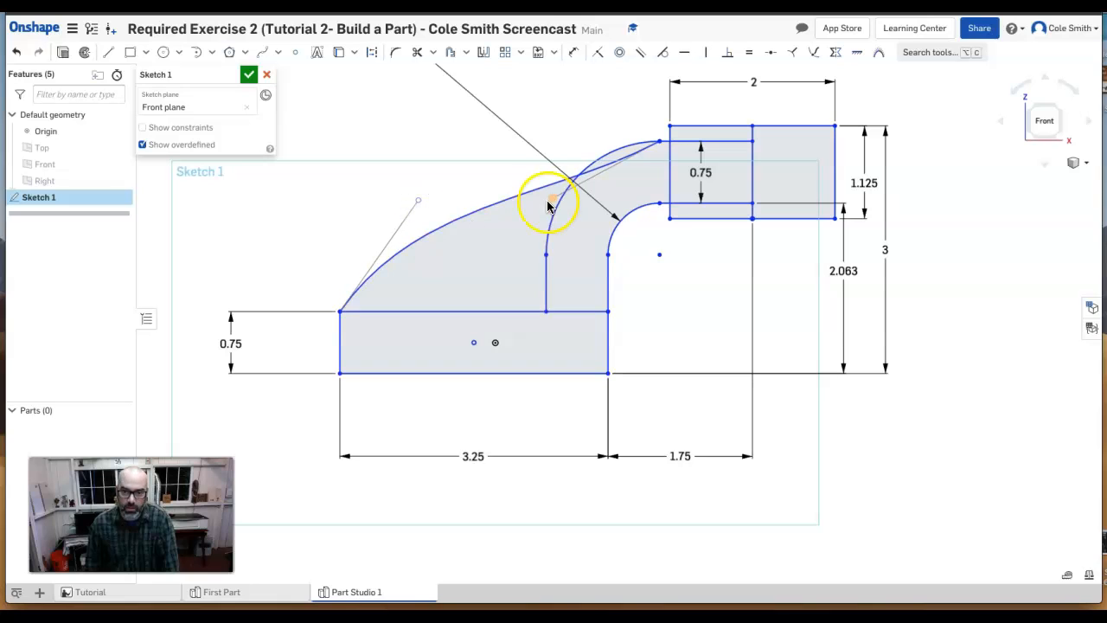
left_click_drag(552, 199, 560, 141)
right_click(560, 141)
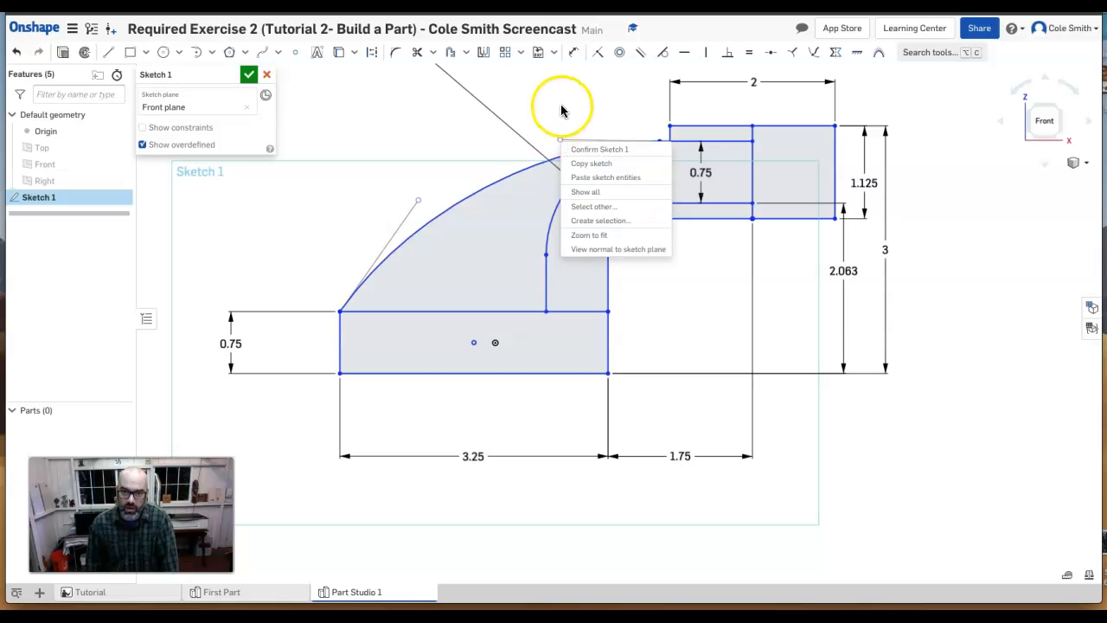
left_click(562, 109)
left_click(553, 110)
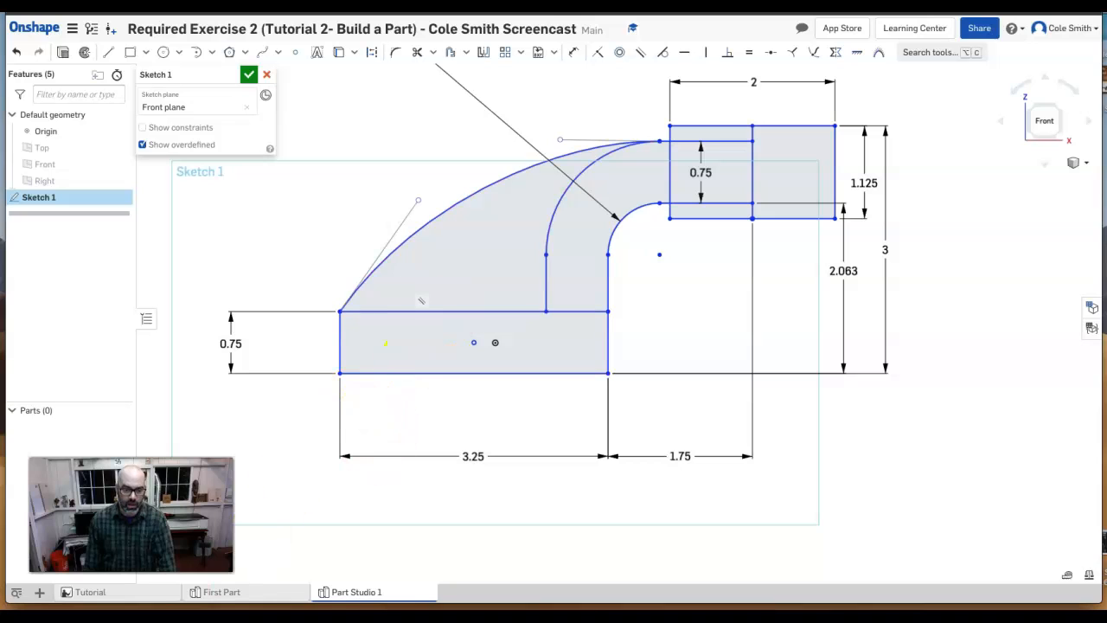
Compare the profile with the reference sketch in First Part, return to Part Studio 1 and accept Sketch 1.
left_click(233, 593)
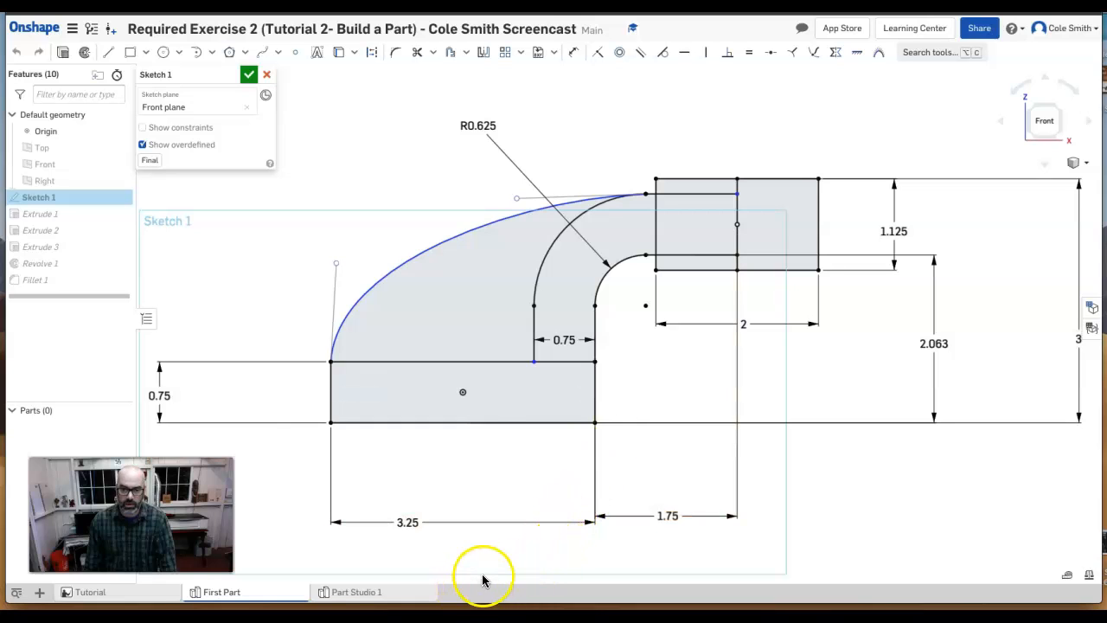
left_click(335, 597)
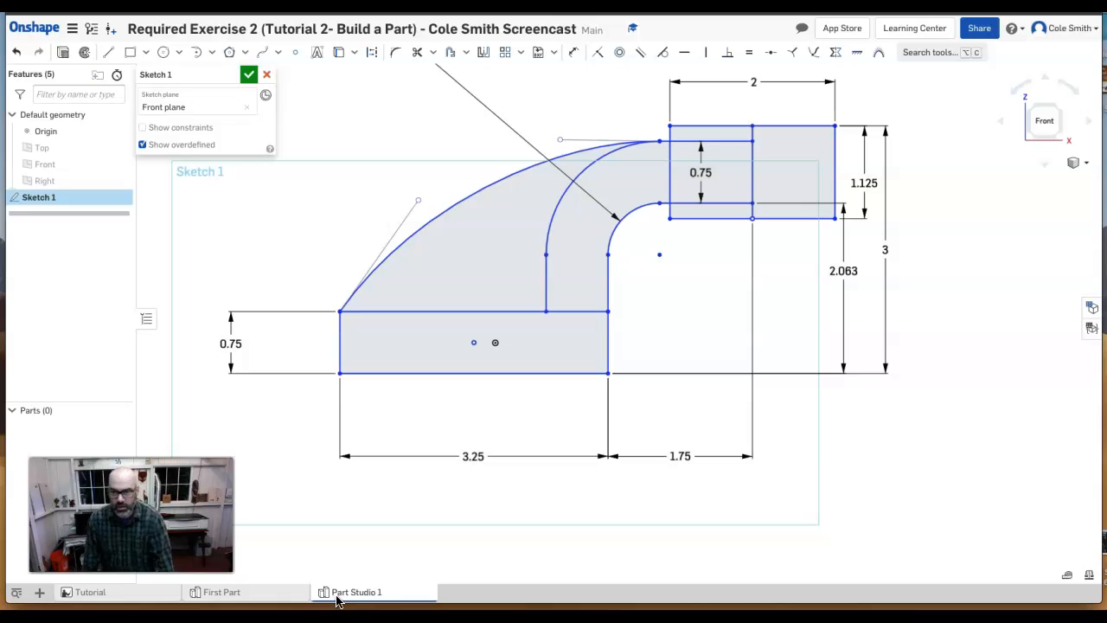
left_click(247, 80)
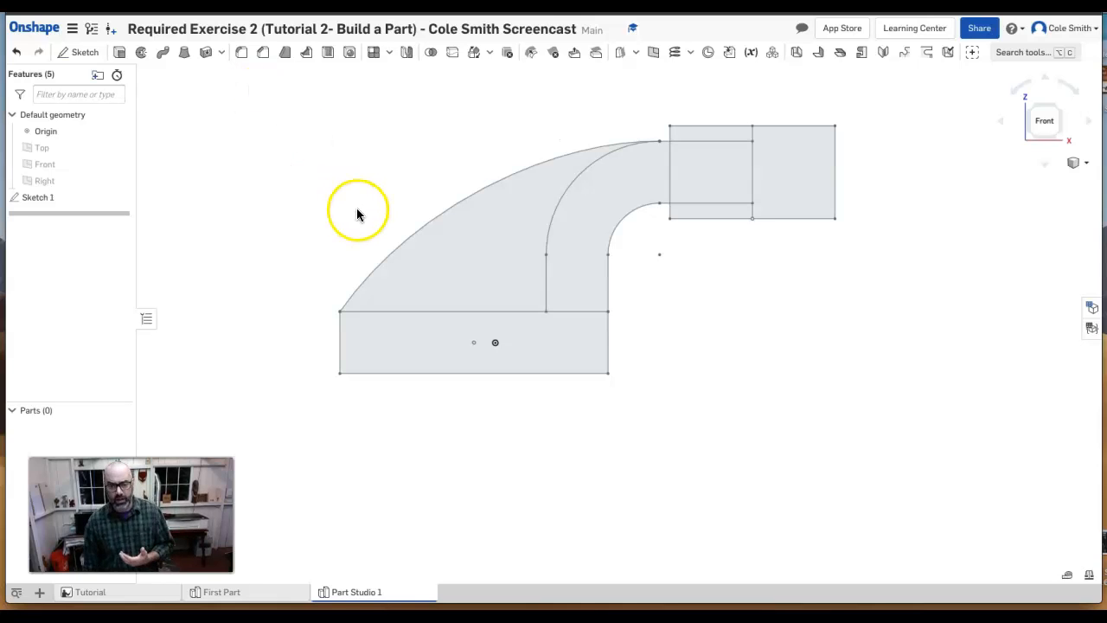
right_click_drag(496, 344, 516, 246)
mouse_move(517, 276)
right_mouse_down()
mouse_move(539, 302)
mouse_move(511, 368)
mouse_move(497, 317)
mouse_move(513, 269)
mouse_move(511, 284)
right_mouse_up()
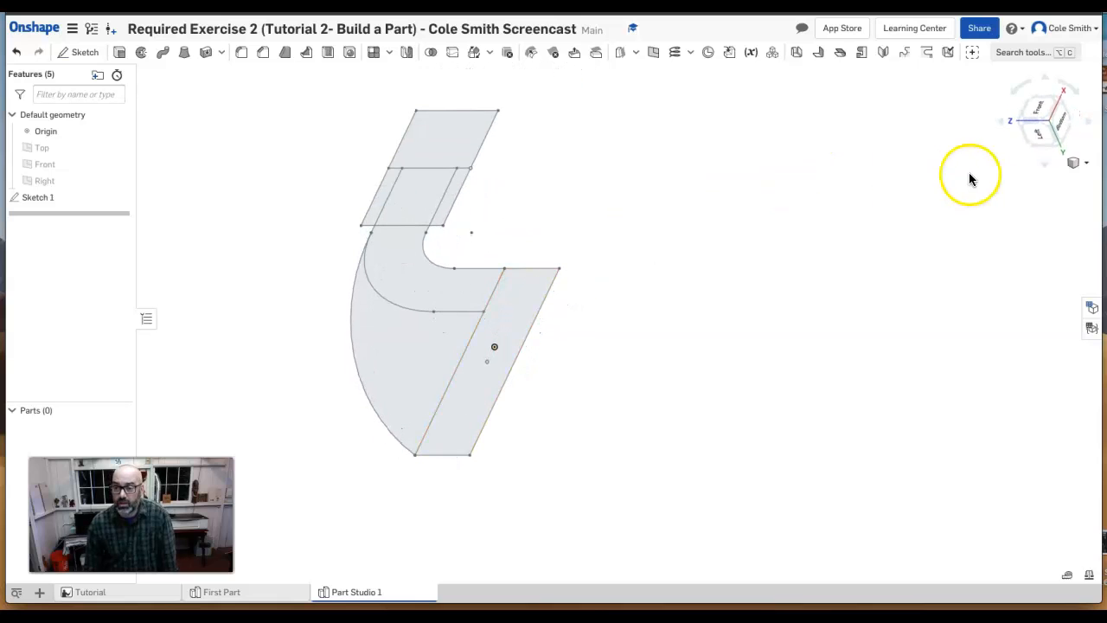
left_click(1035, 115)
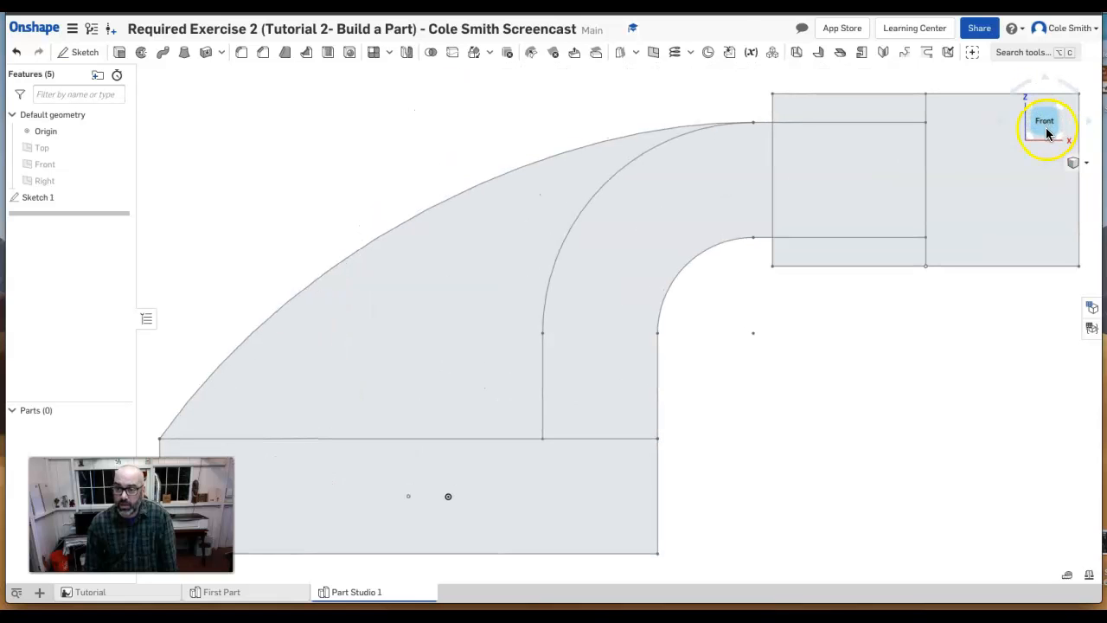
Extrude the large base rectangle of Sketch 1 as a new solid, symmetric with a 5 in depth.
scroll(879, 251, "down", 3)
middle_click_drag(920, 405, 809, 395)
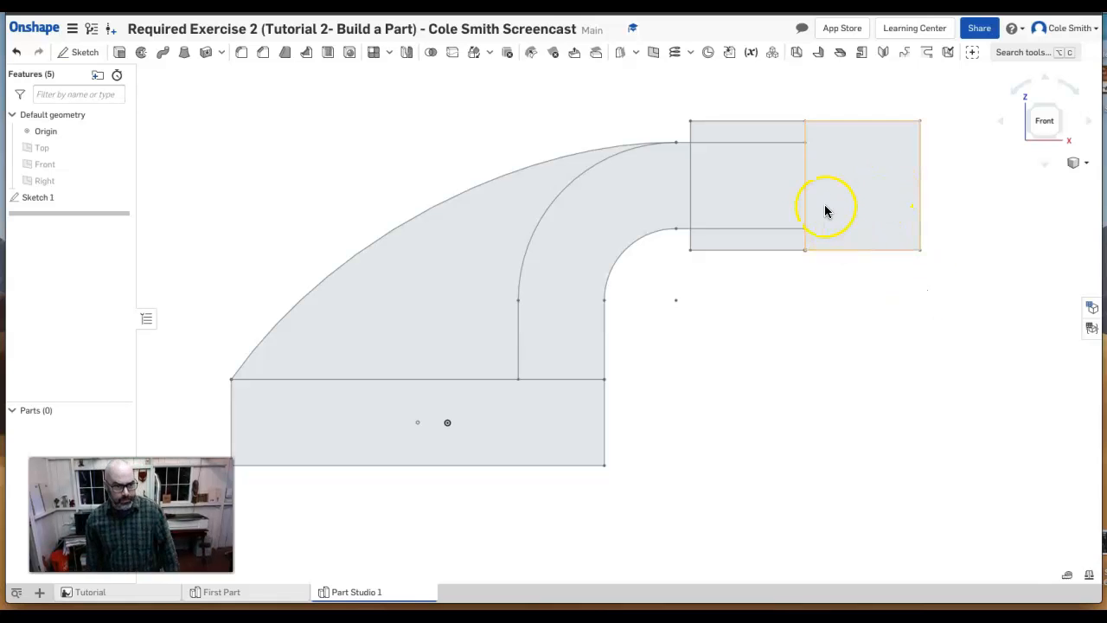
left_click(122, 55)
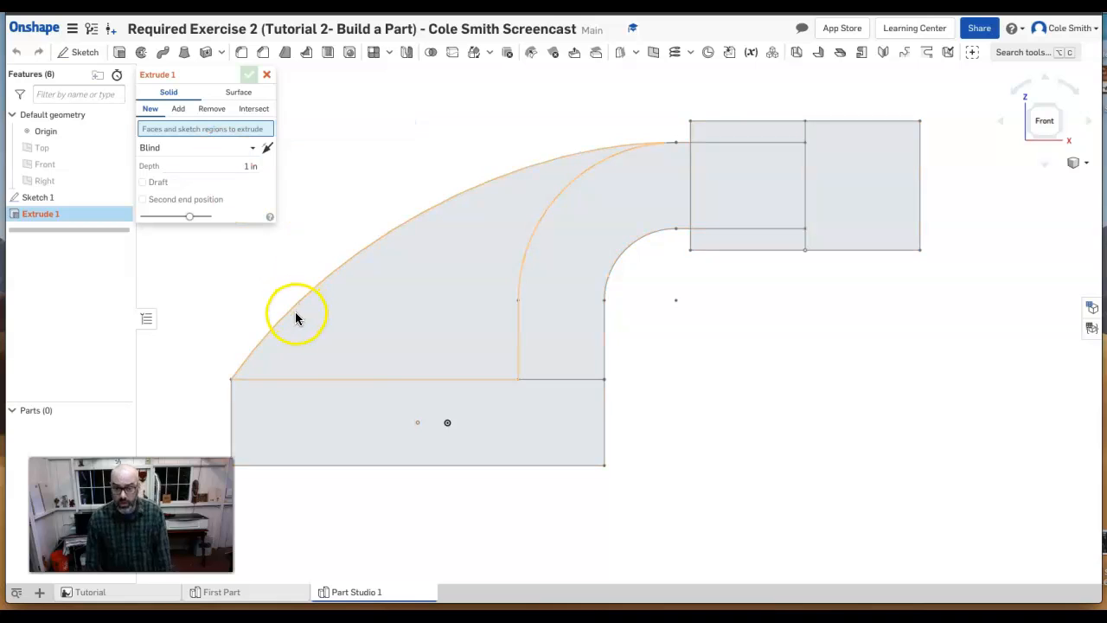
left_click(361, 418)
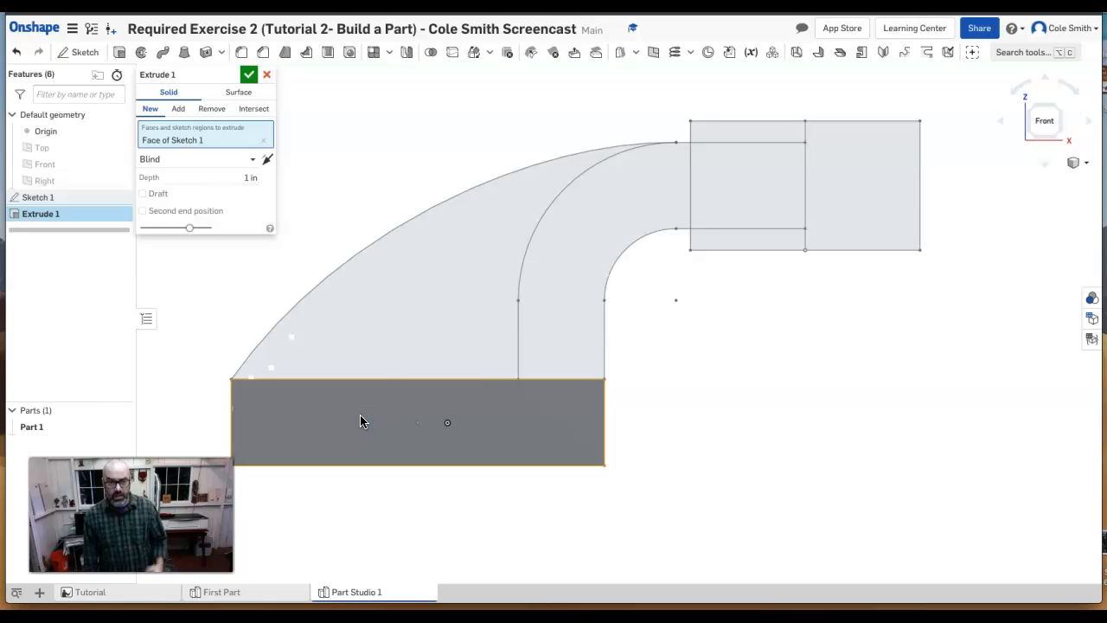
left_click(251, 177)
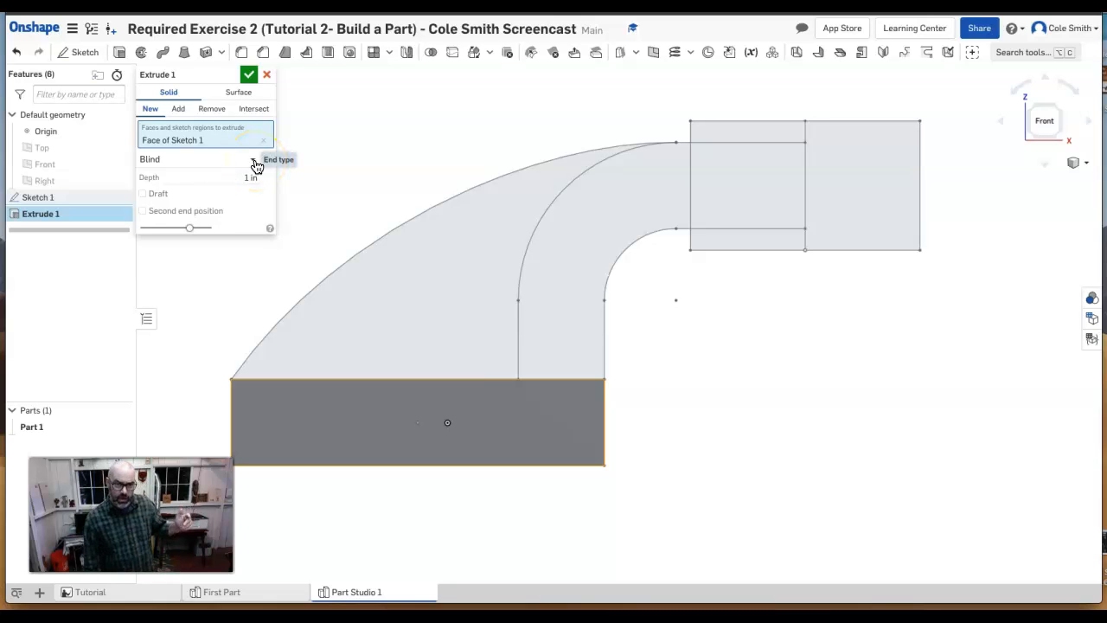
left_click(255, 163)
left_click(218, 201)
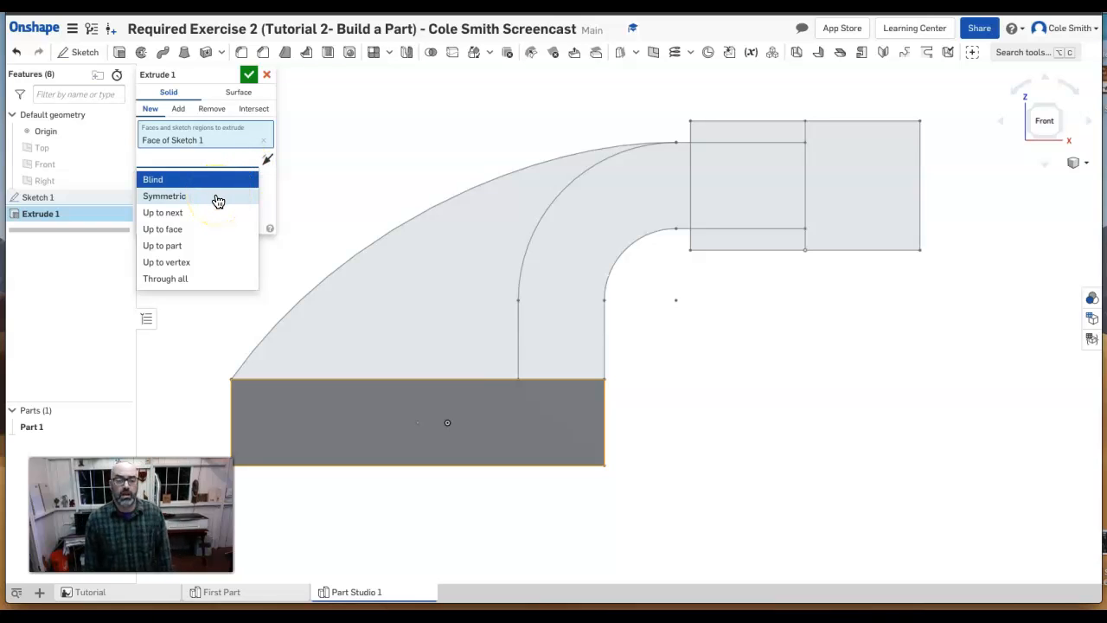
left_click(218, 199)
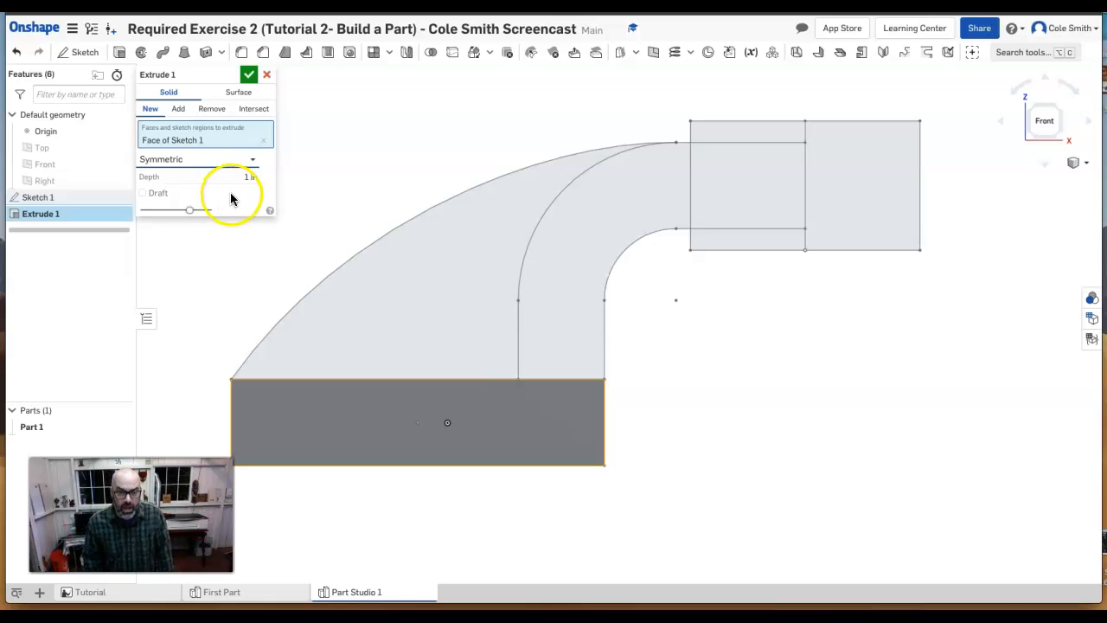
left_click(225, 176)
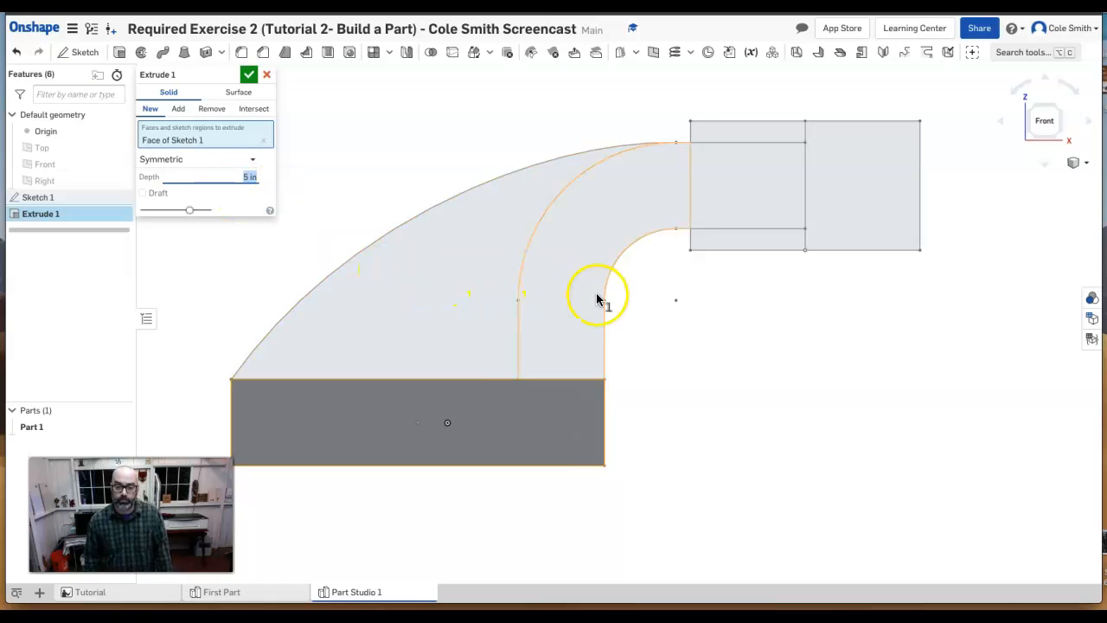
left_click(1060, 110)
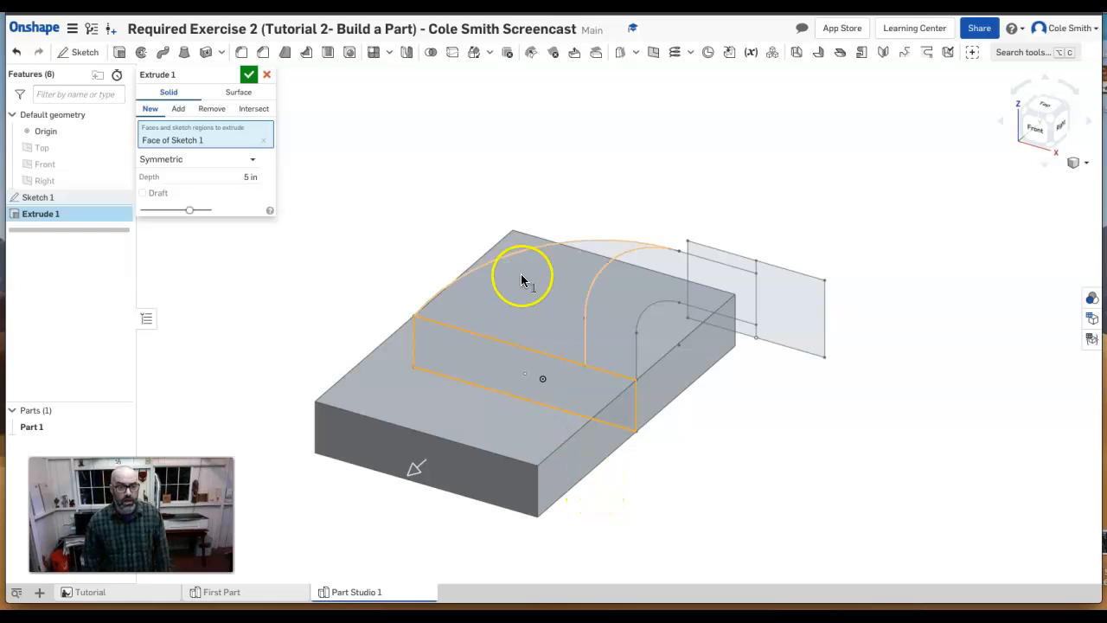
left_click(248, 74)
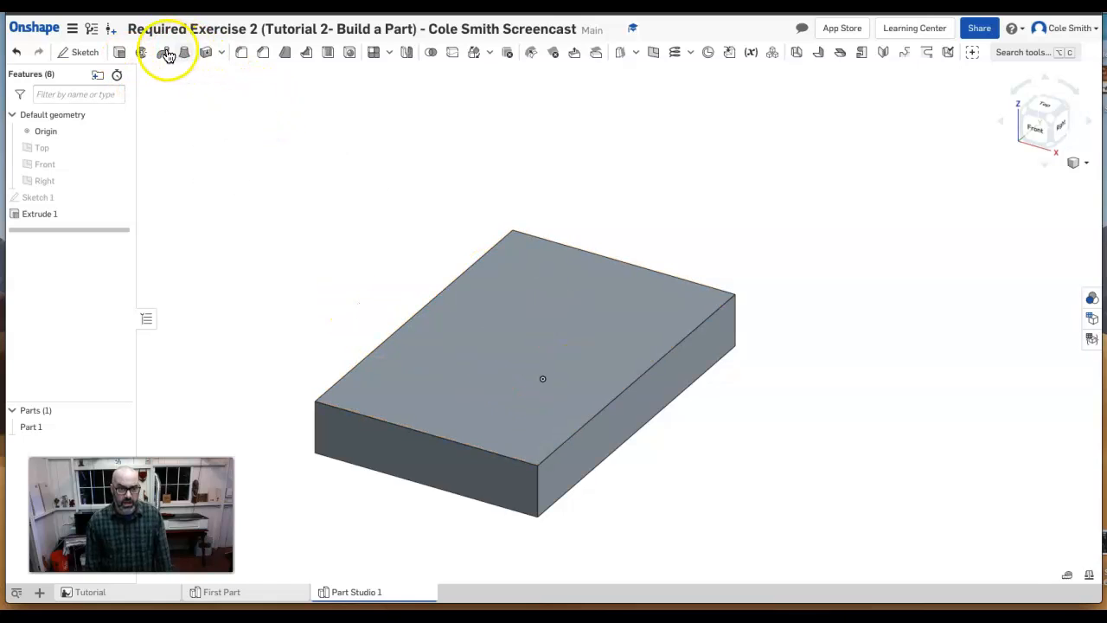
Show Sketch 1 and extrude the rib region between the spline and the outer arc, added to Part 1, symmetric with a 0.625 in depth.
left_click(120, 52)
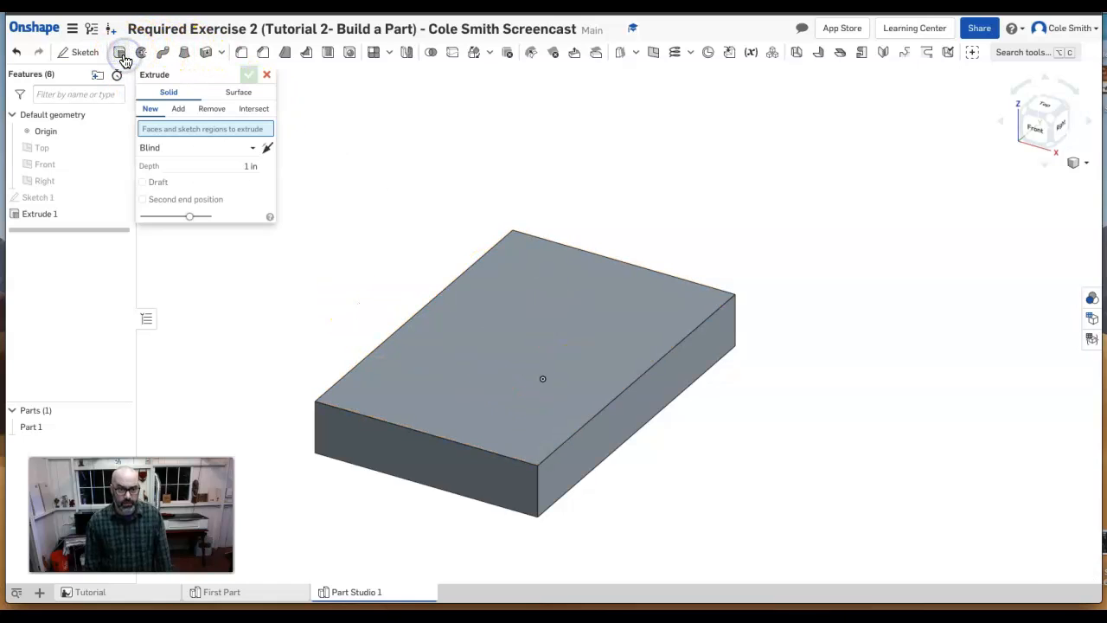
left_click(119, 198)
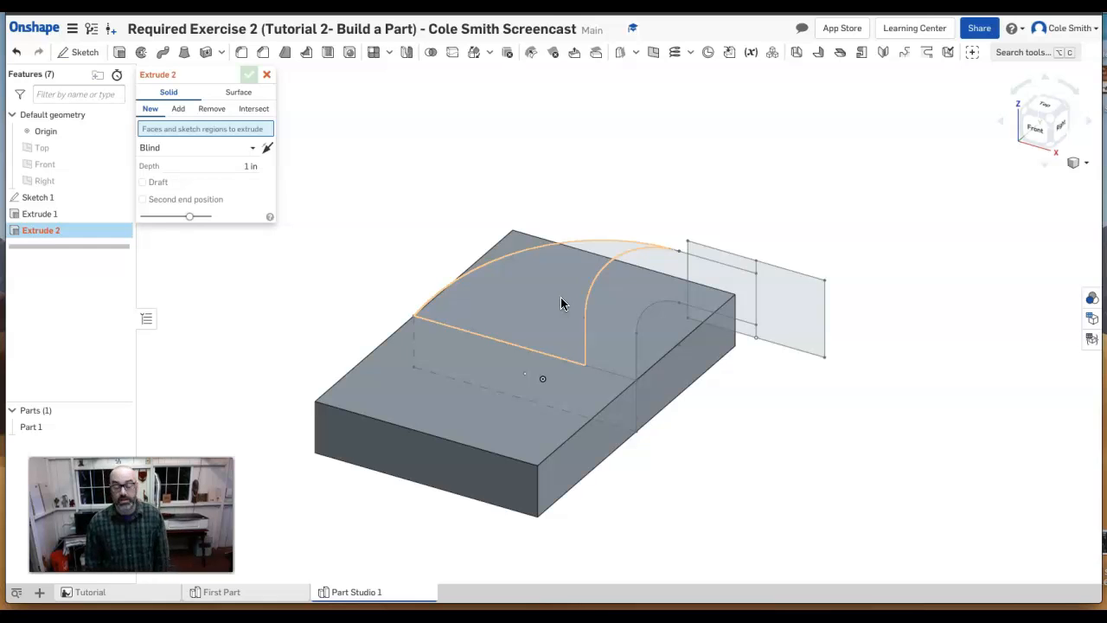
left_click(1036, 131)
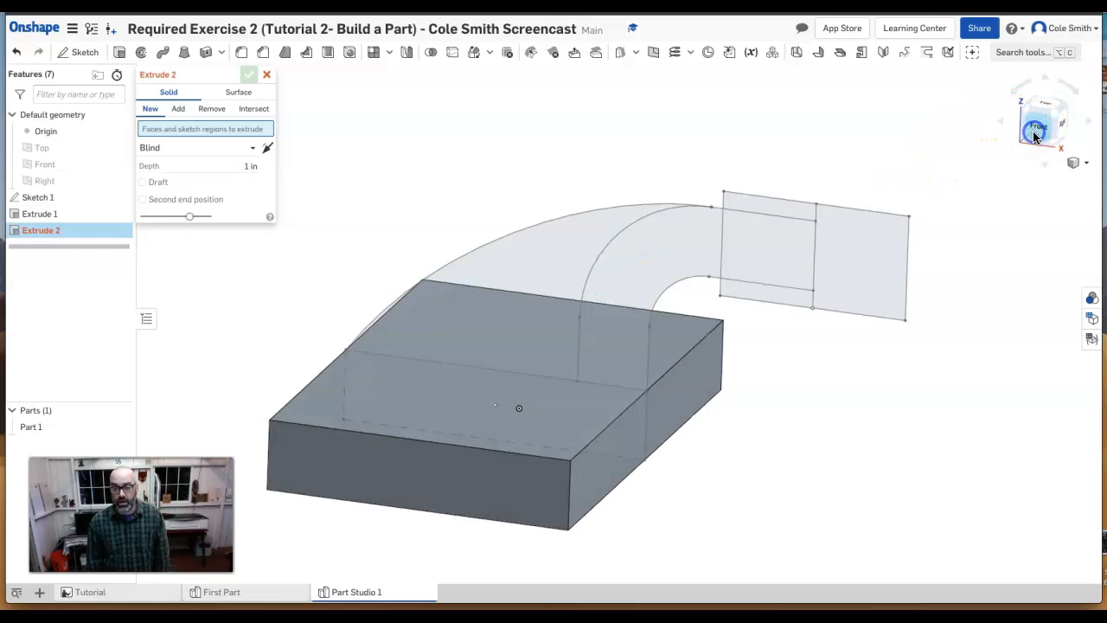
left_click(489, 253)
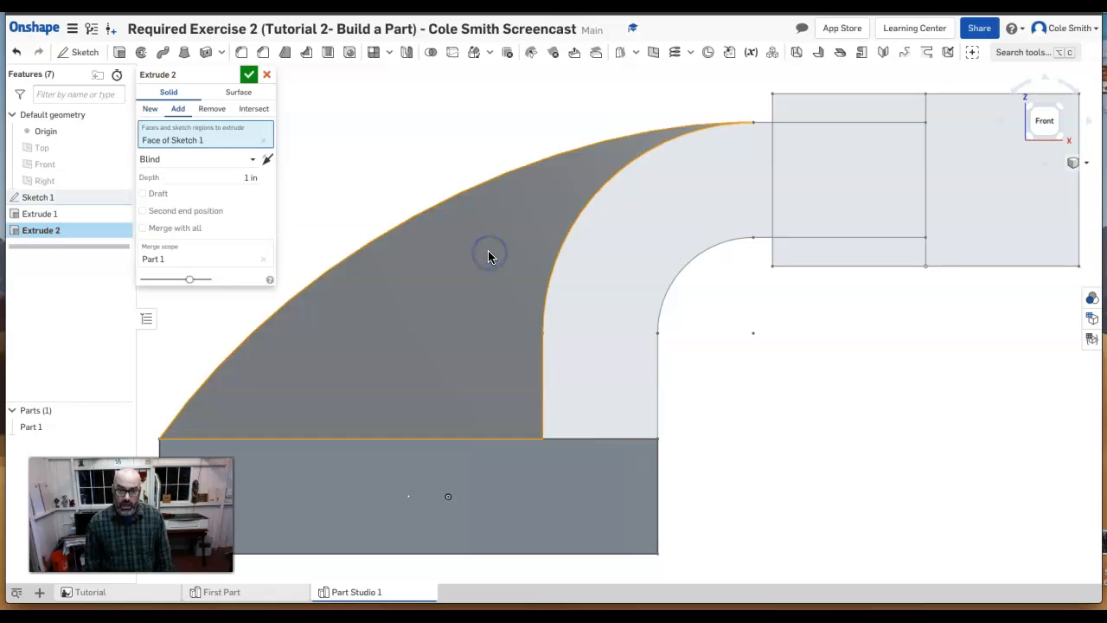
left_click(248, 160)
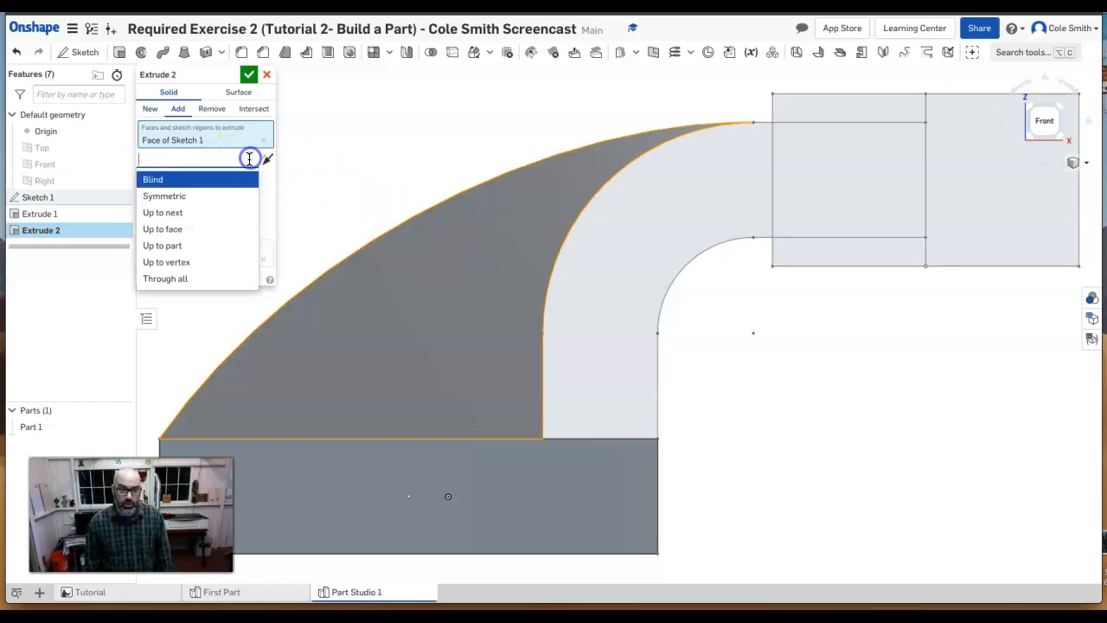
left_click(226, 198)
left_click_drag(277, 176, 200, 174)
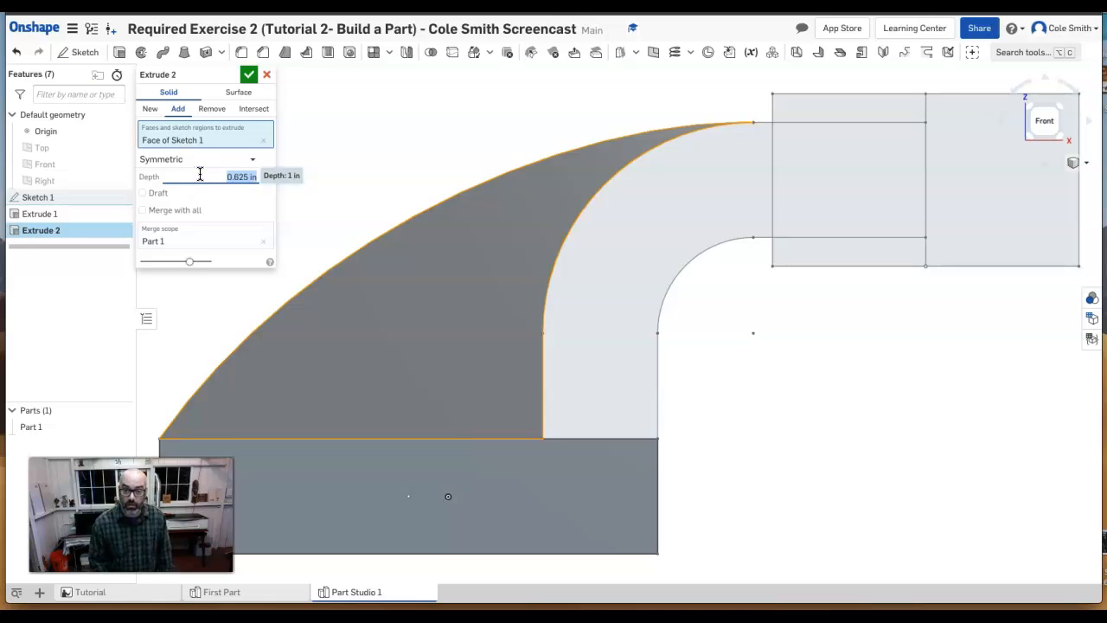
left_click(247, 75)
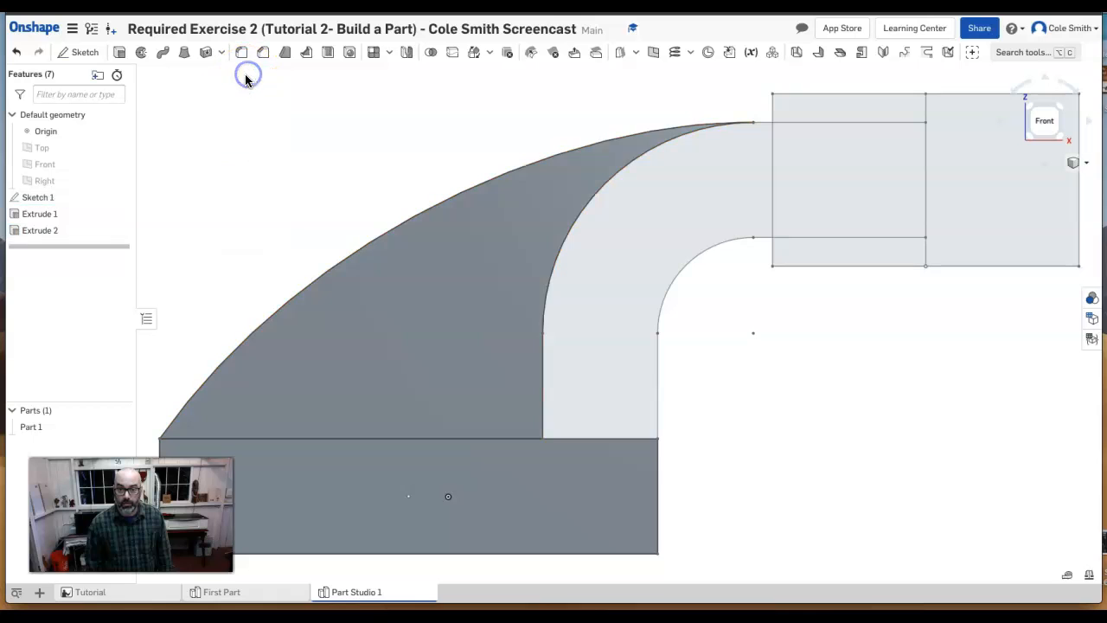
left_click(1032, 107)
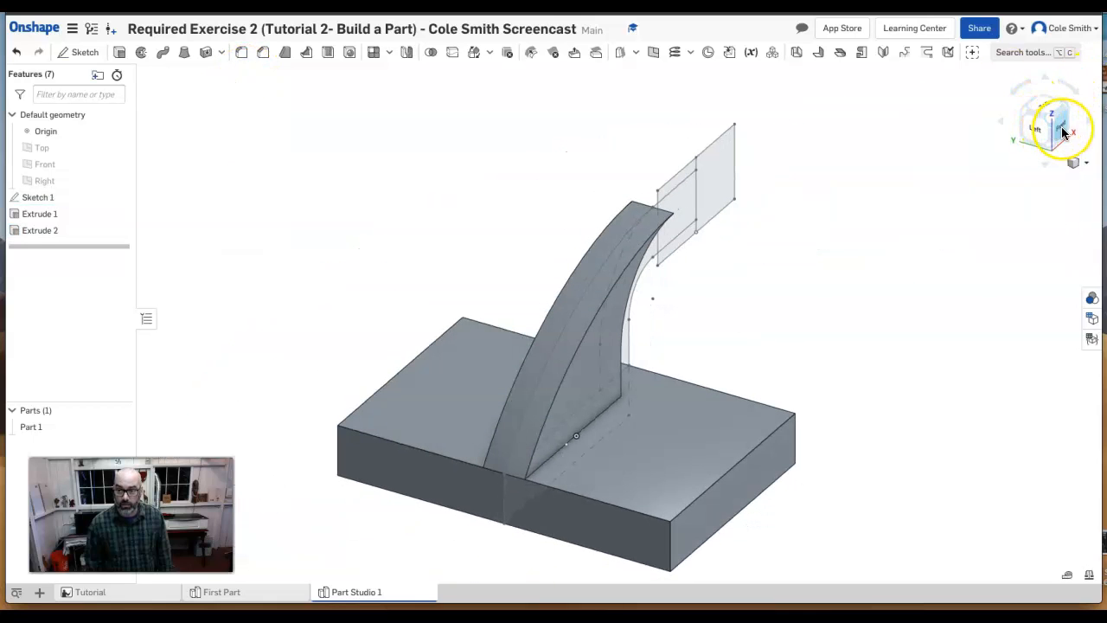
Extrude the curved arm region between the outer and inner arcs, added to Part 1, symmetric with a 2 in depth.
left_click(1063, 131)
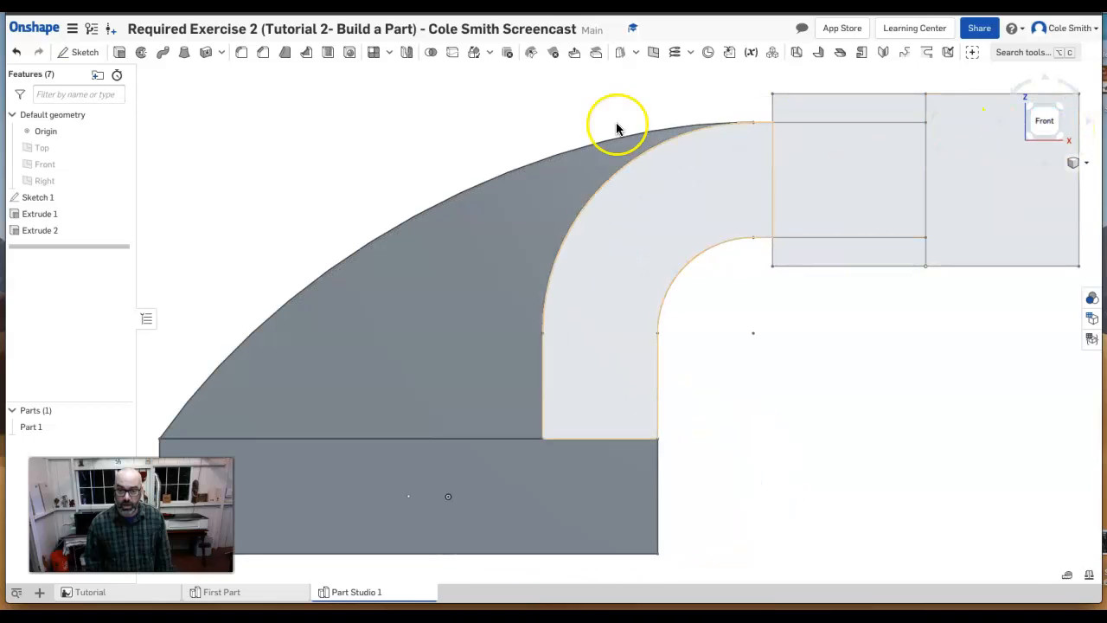
left_click(119, 54)
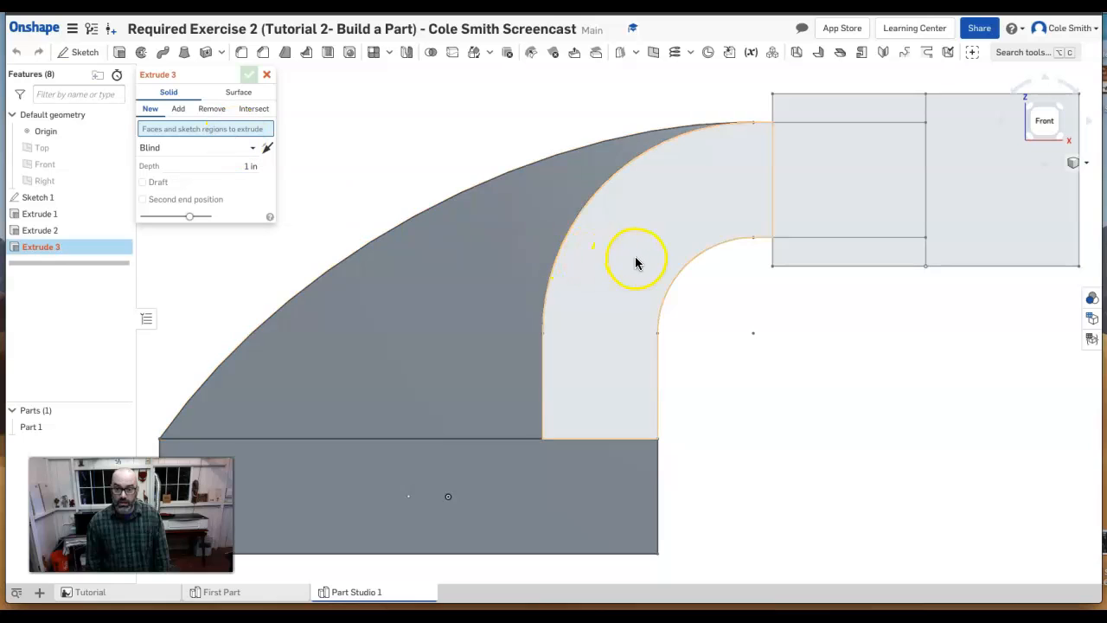
left_click(634, 262)
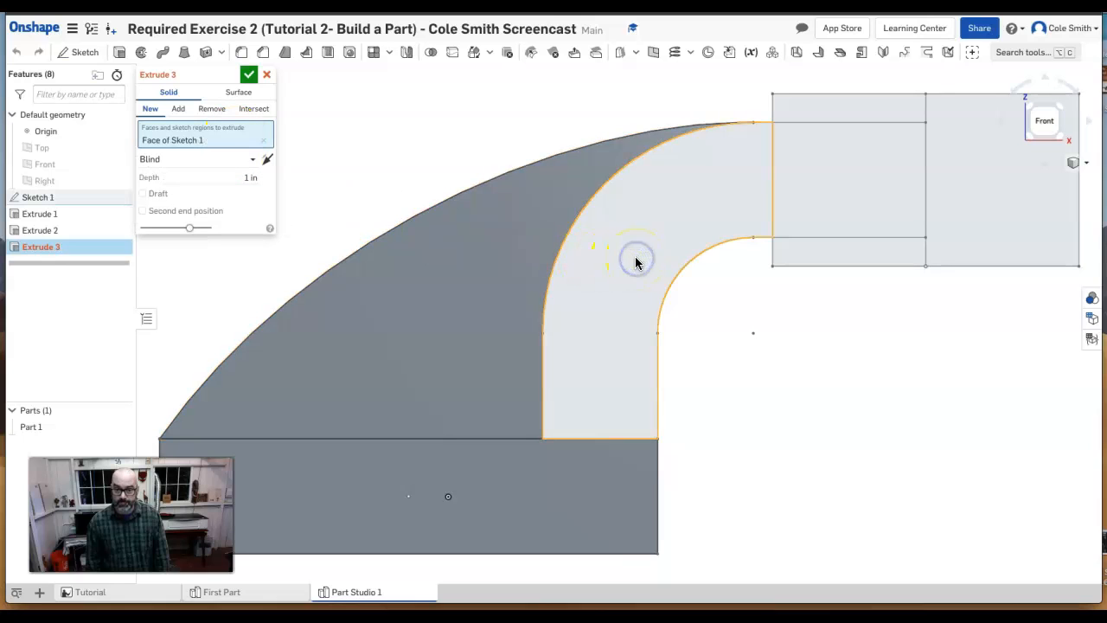
left_click(255, 160)
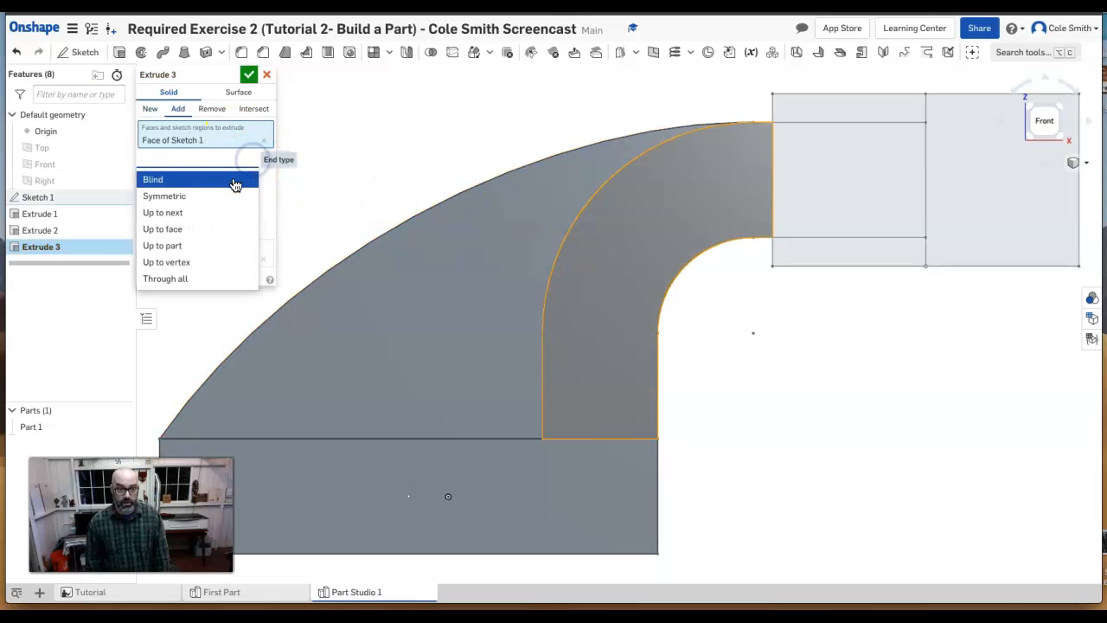
left_click(229, 194)
left_click(232, 175)
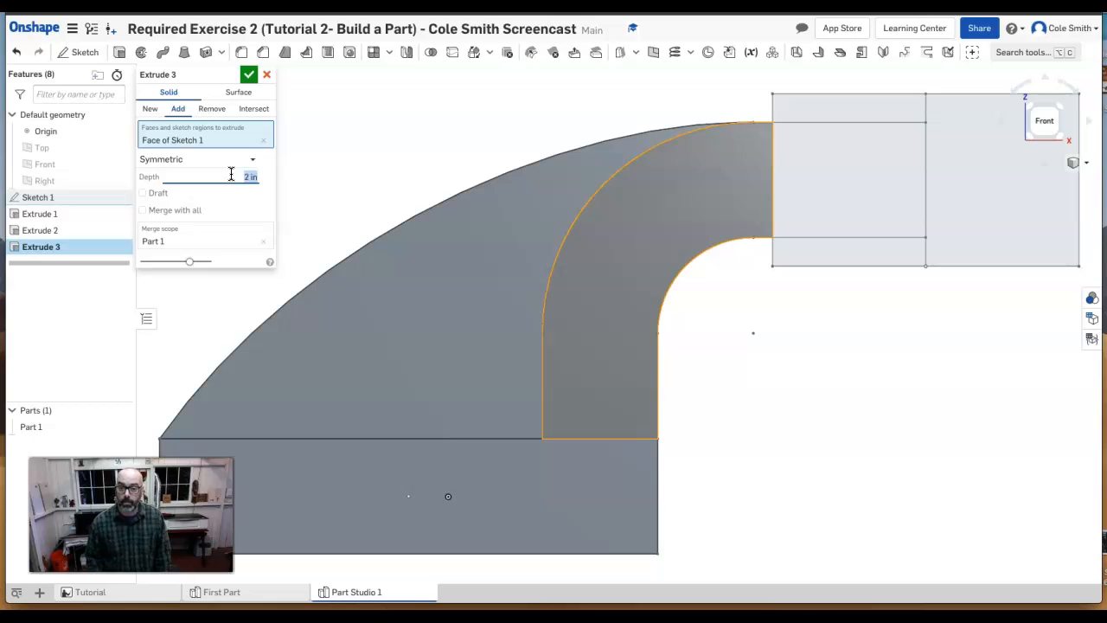
left_click(248, 75)
left_click(1030, 99)
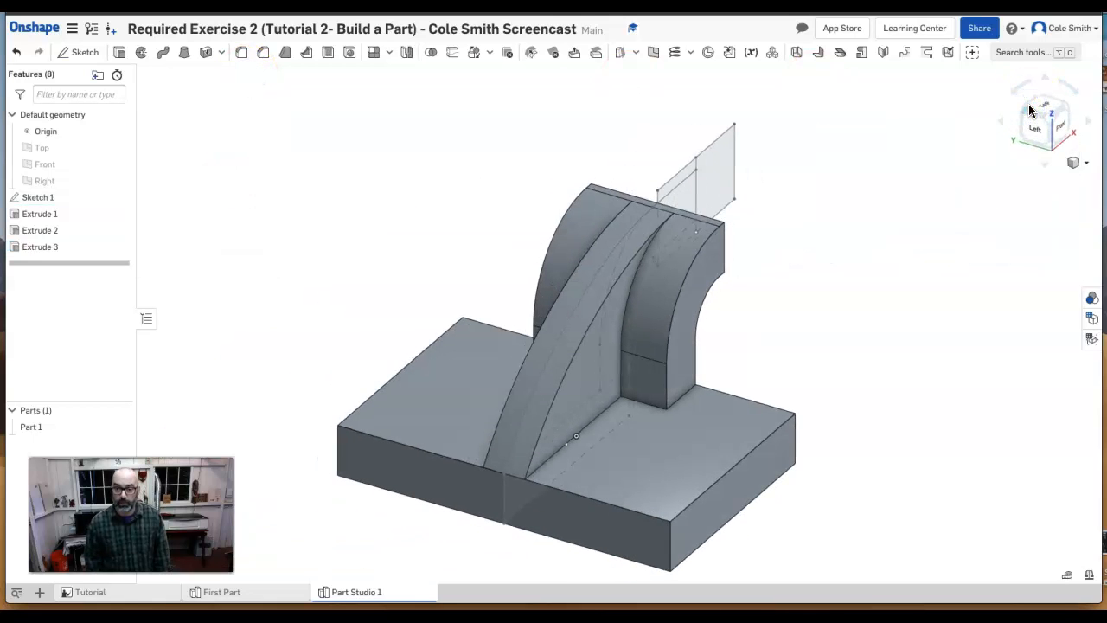
Extrude the straight region between the curved arm and the small rectangle's vertical centre line, added to Part 1, symmetric with a 2 in depth.
left_click(1064, 128)
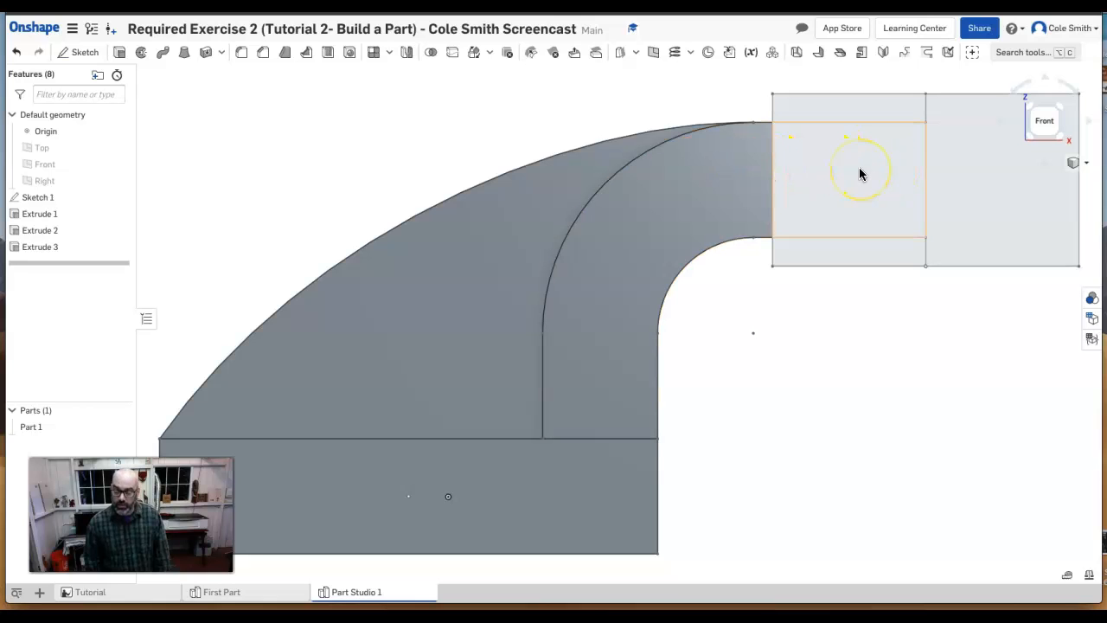
left_click(121, 54)
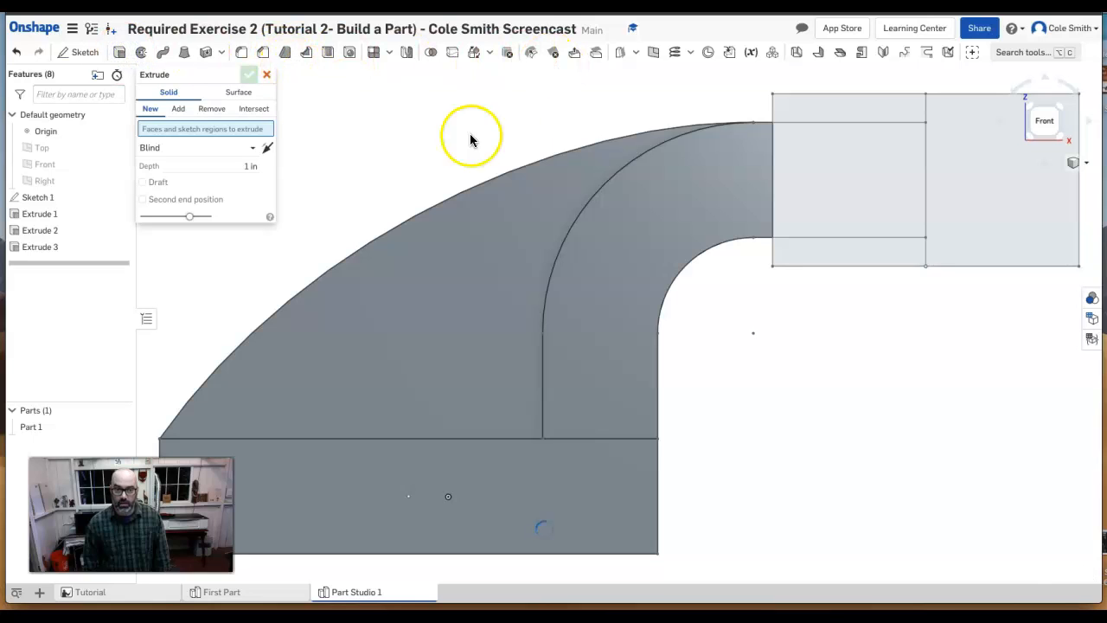
left_click(861, 176)
left_click(253, 166)
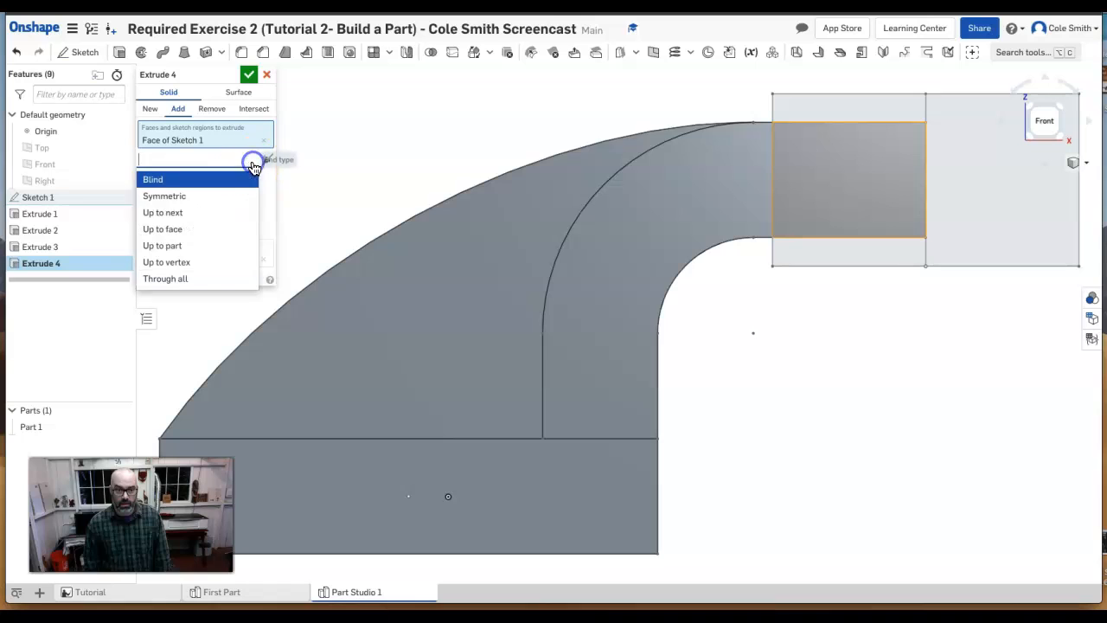
left_click(239, 196)
type("2")
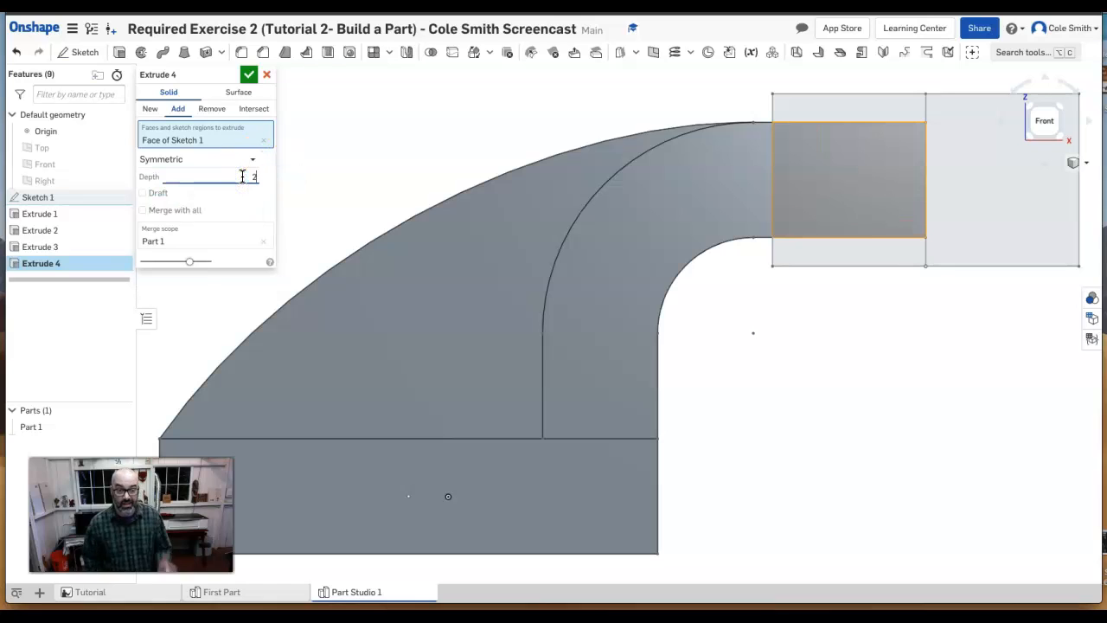
left_click(246, 77)
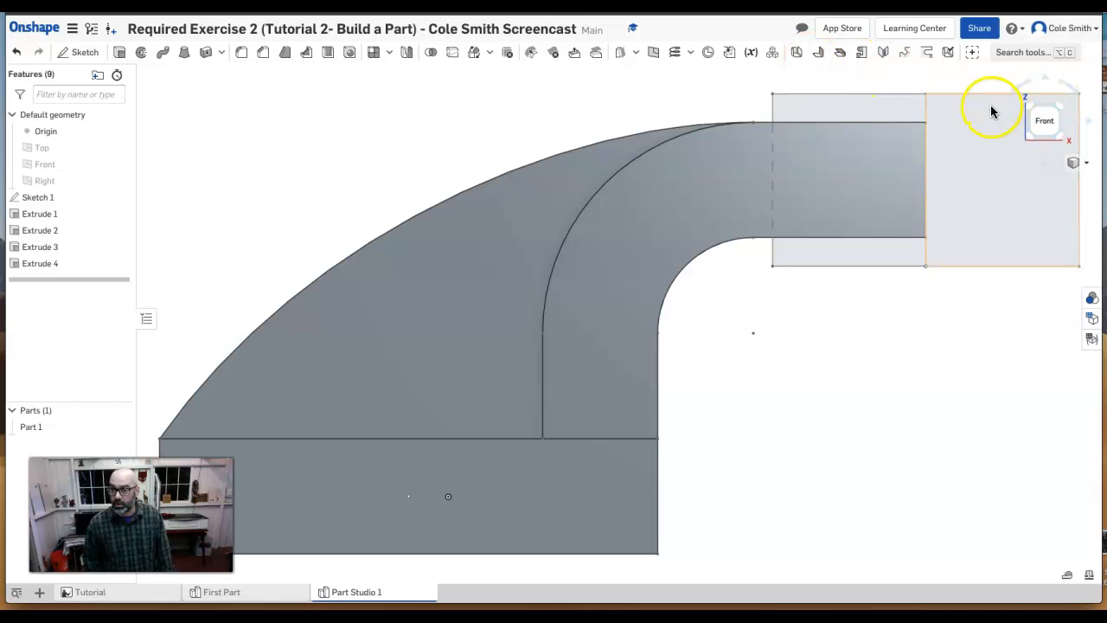
left_click(1031, 109)
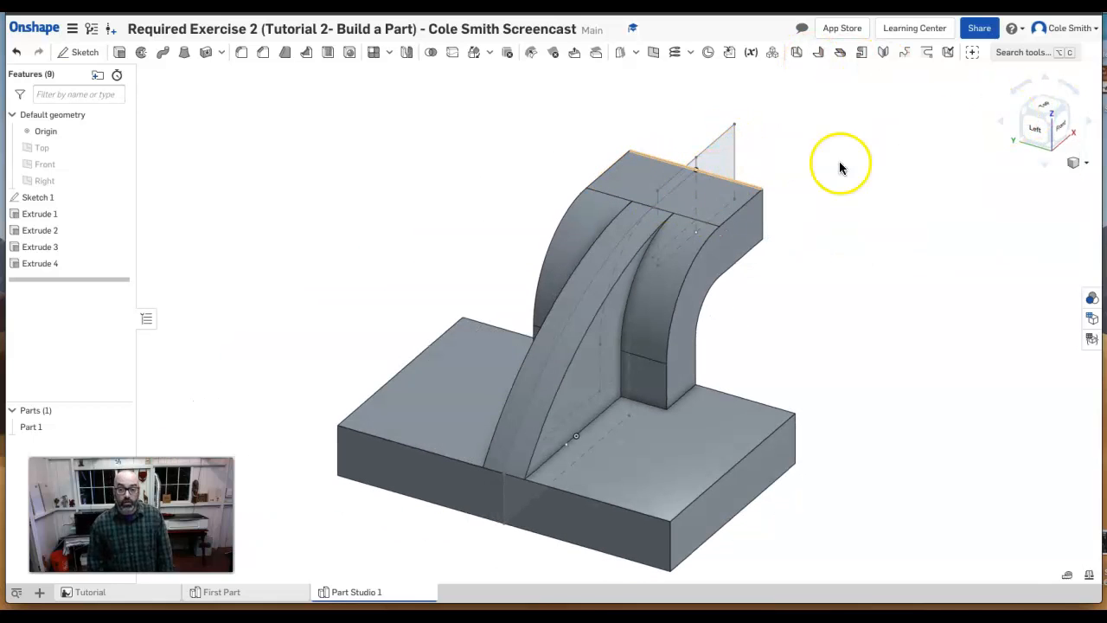
Revolve the outer half of the small rectangle fully around its vertical centre line, adding the cylinder to Part 1.
left_click(1052, 129)
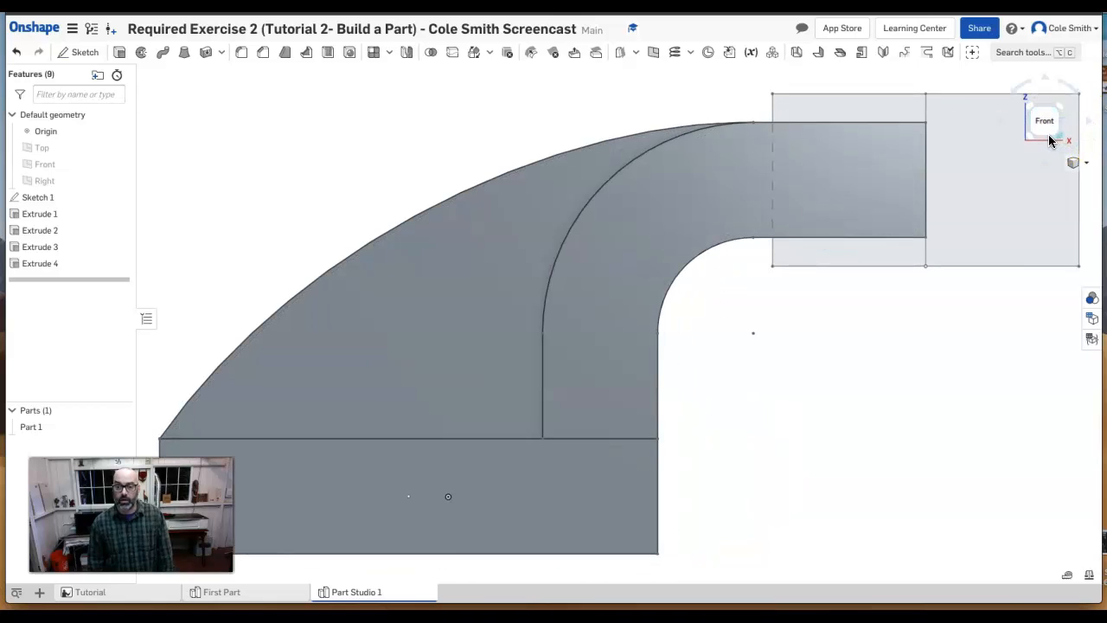
left_click(139, 54)
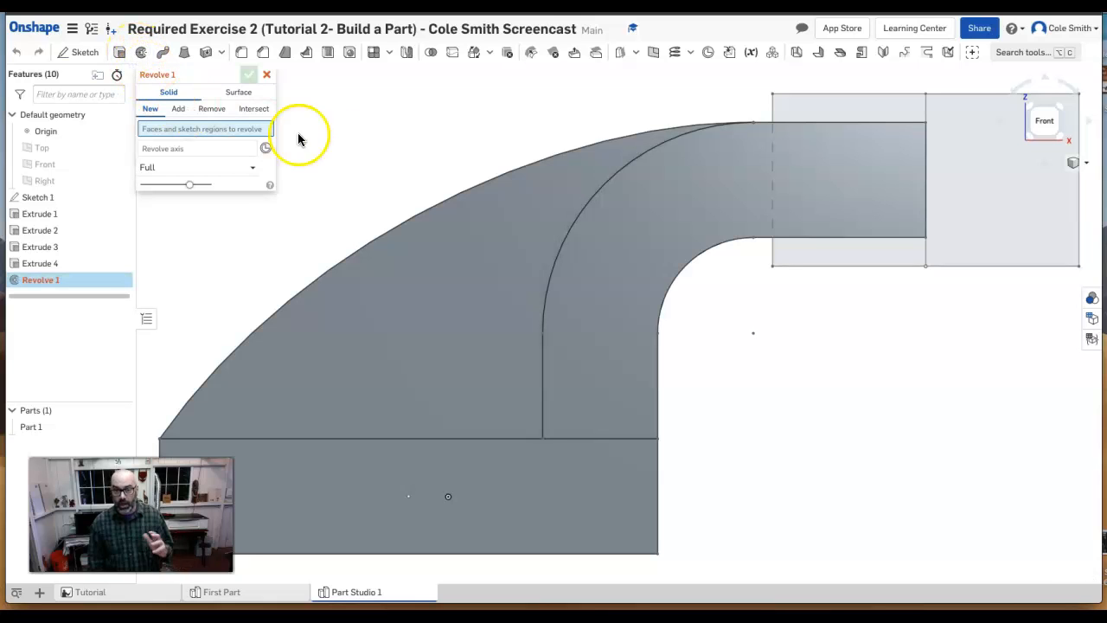
left_click(971, 181)
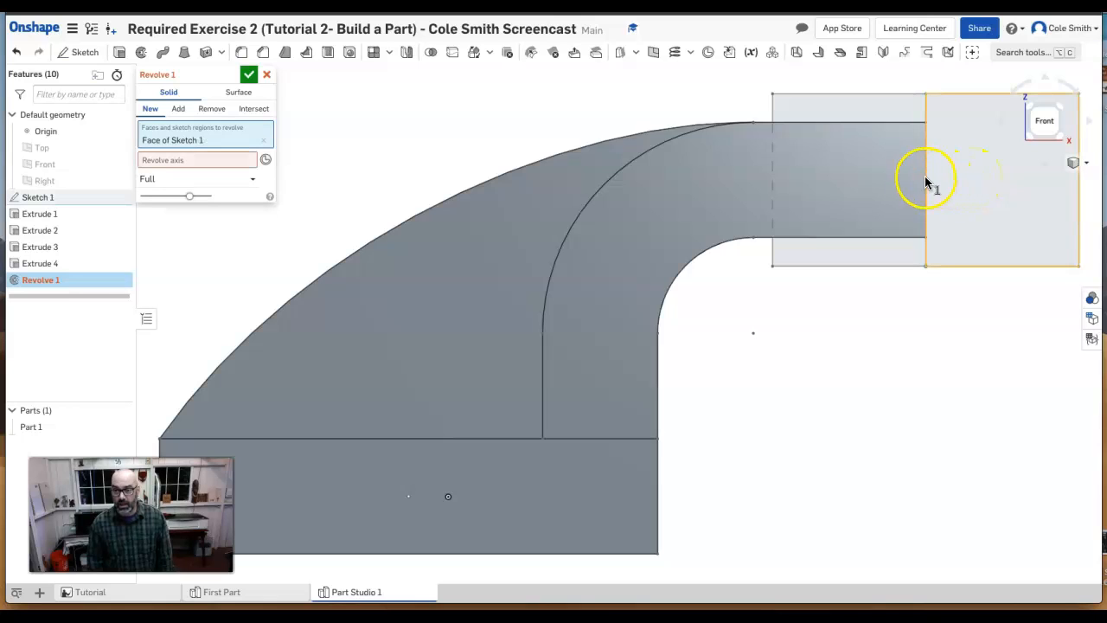
left_click(193, 160)
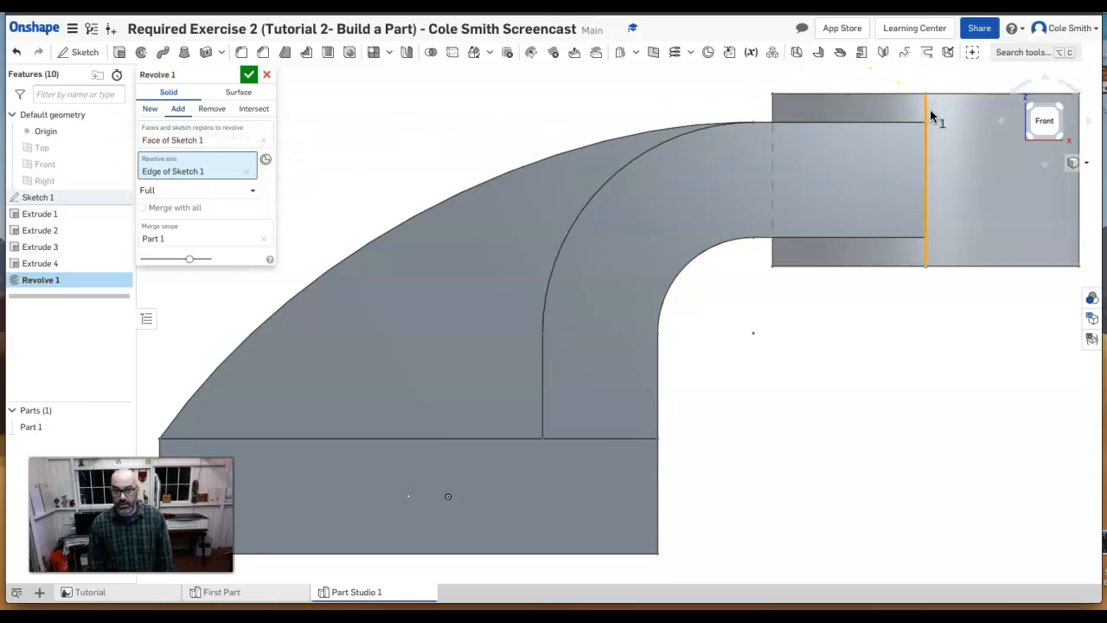
left_click(1030, 111)
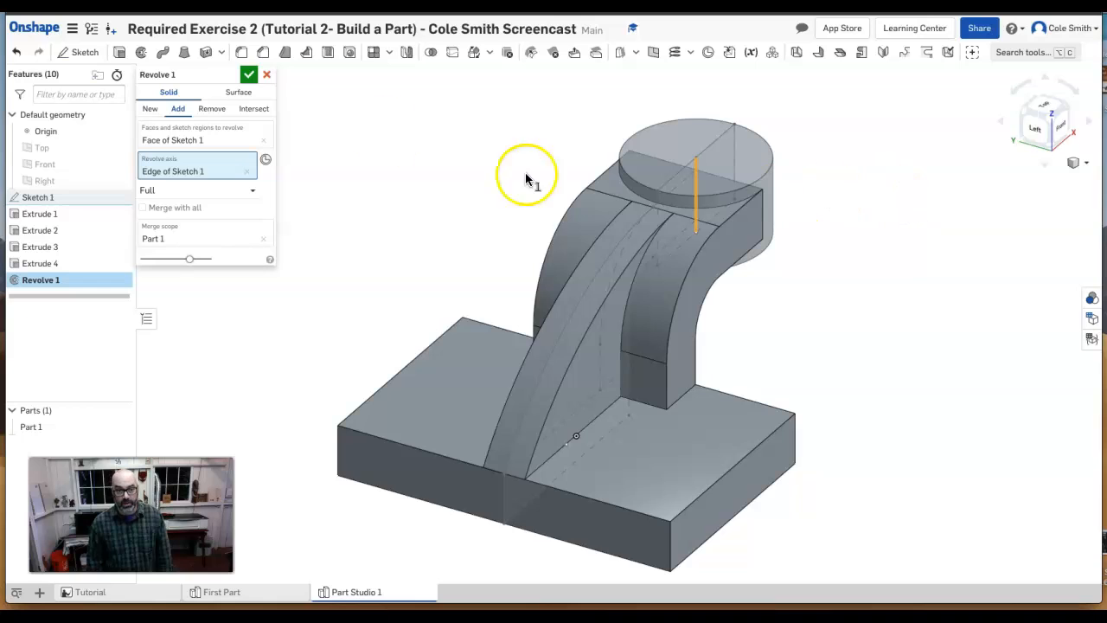
left_click(249, 78)
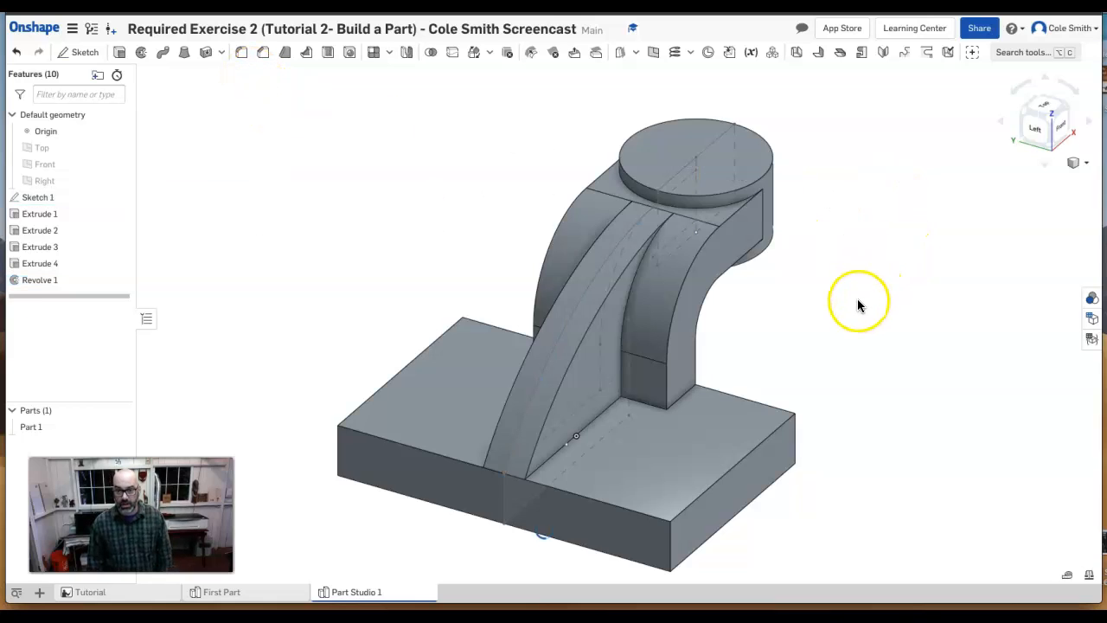
Leave the First Part reference's Sketch 1 without changes and examine the rounded corners of its base.
right_click_drag(846, 335, 826, 321)
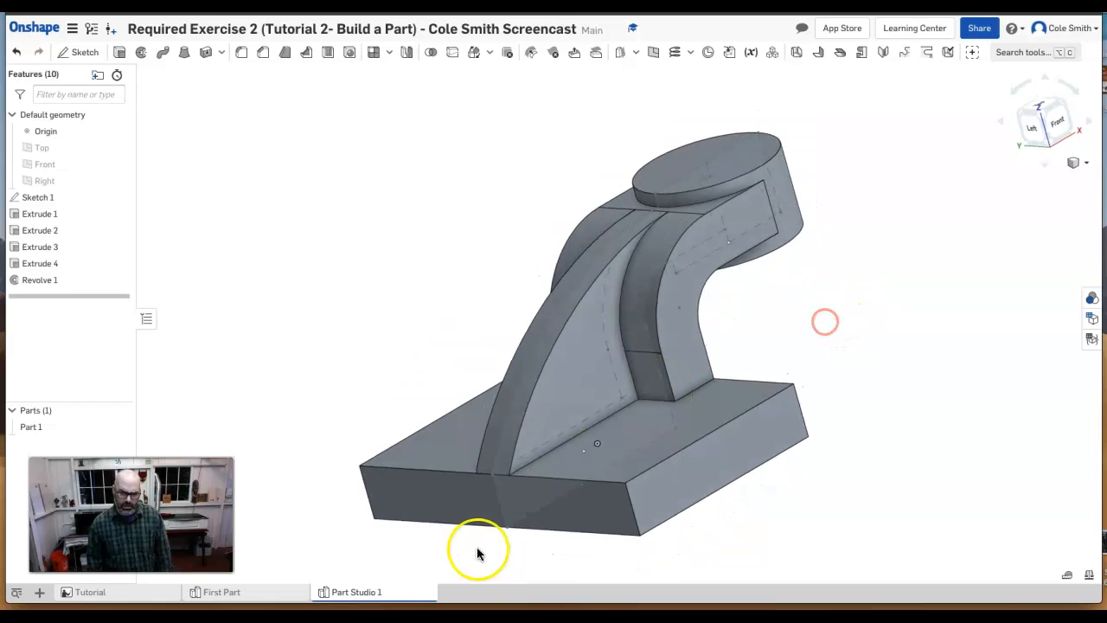
left_click(256, 596)
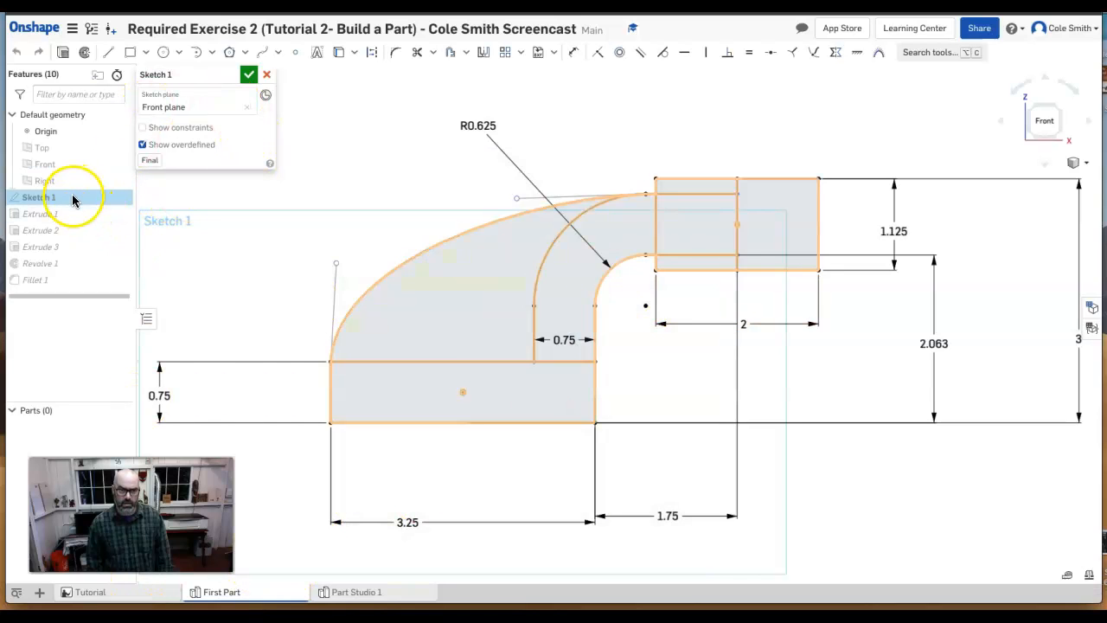
left_click(270, 78)
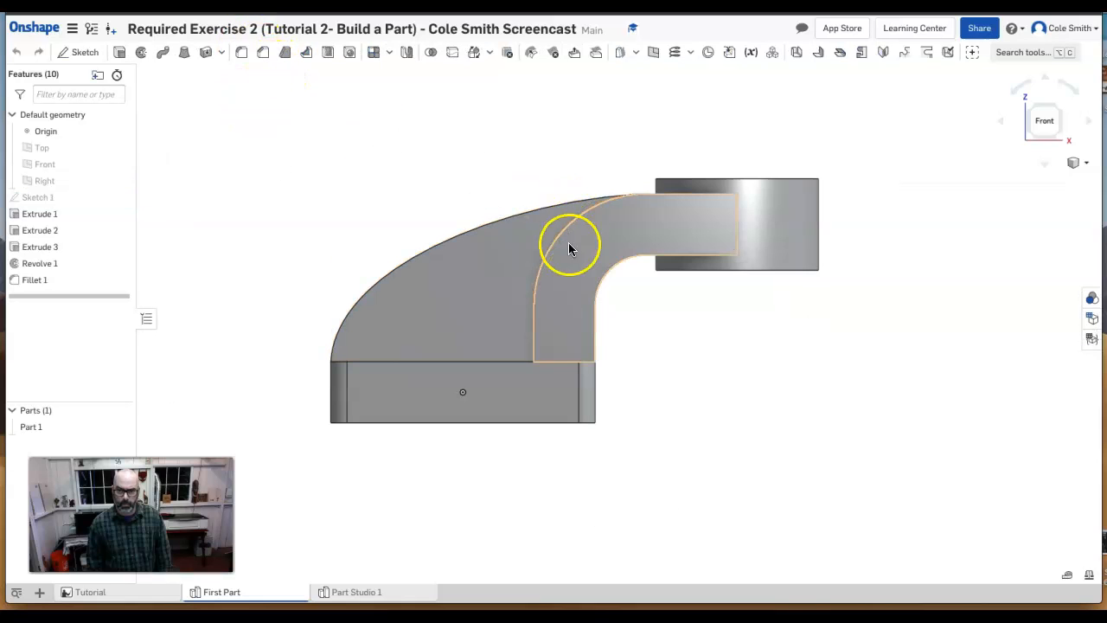
mouse_move(649, 333)
right_mouse_down()
mouse_move(662, 380)
mouse_move(669, 369)
mouse_move(653, 370)
right_mouse_up()
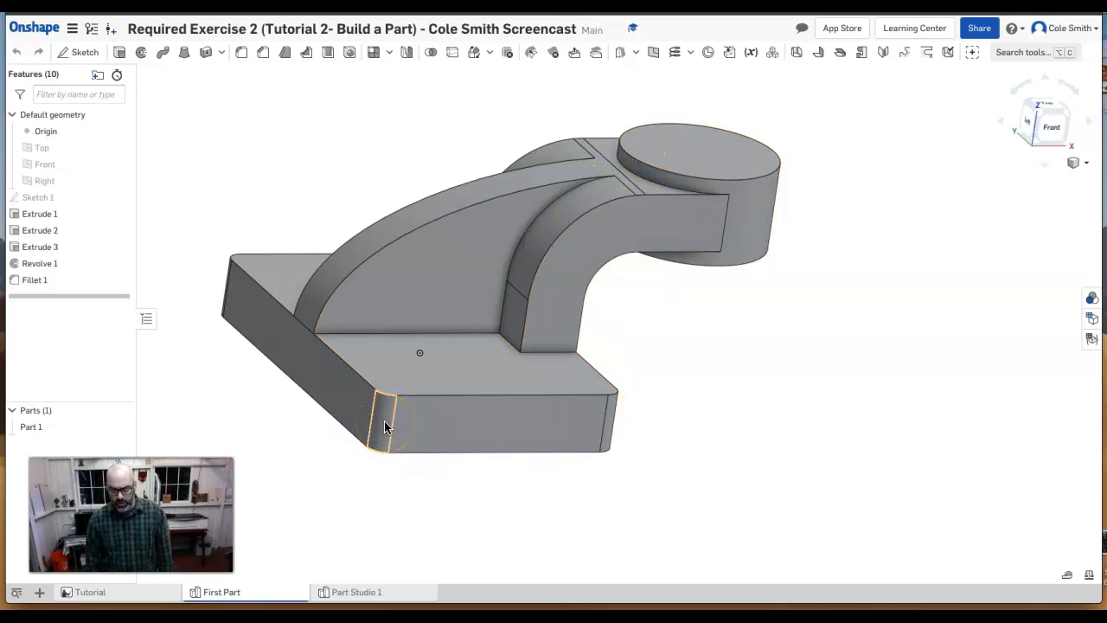
In Part Studio 1, fillet the four vertical corner edges of the base with a circular 0.25 in radius.
left_click(359, 595)
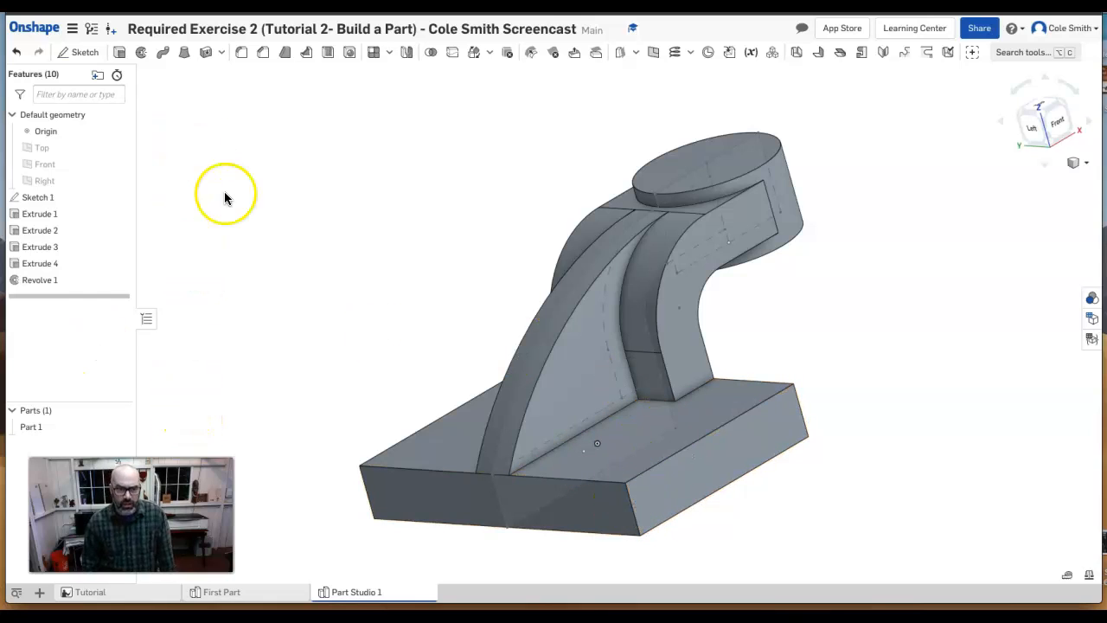
left_click(243, 55)
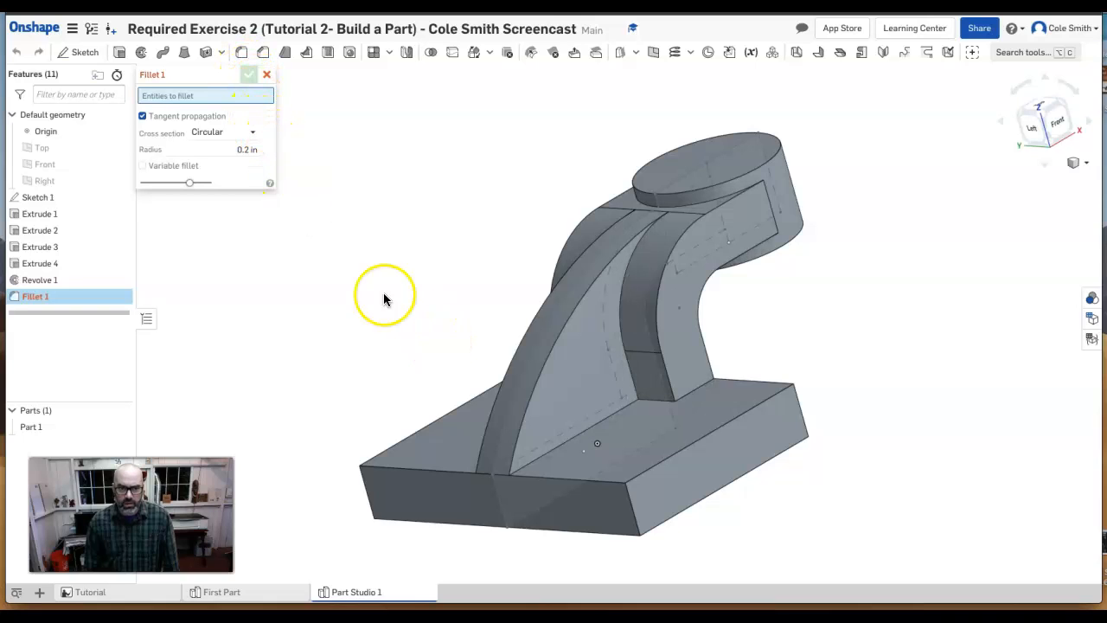
left_click(235, 151)
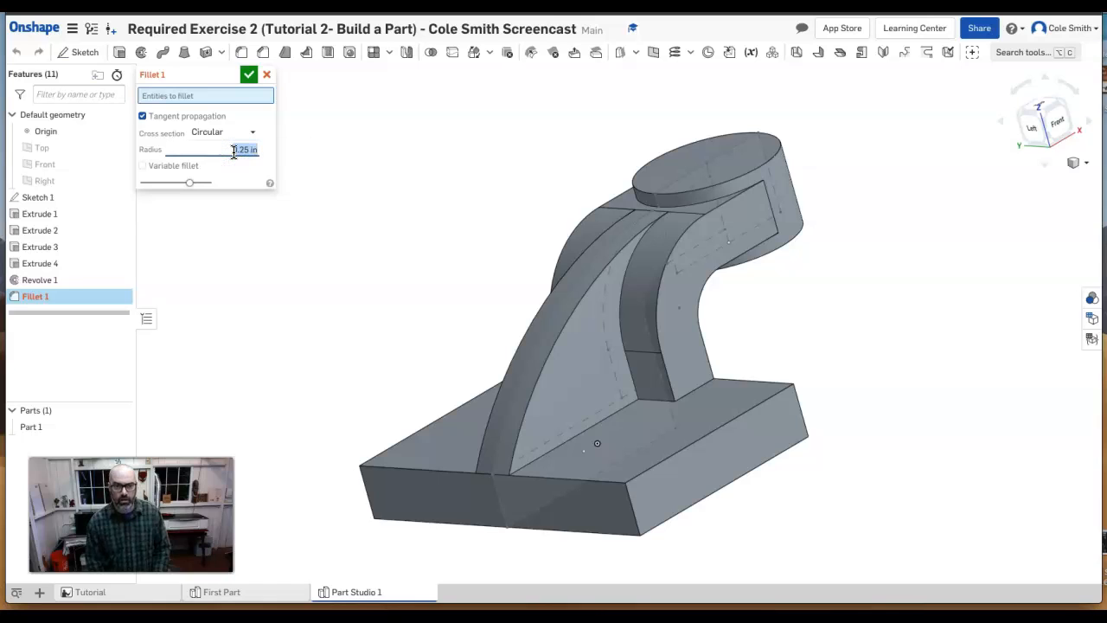
left_click(629, 509)
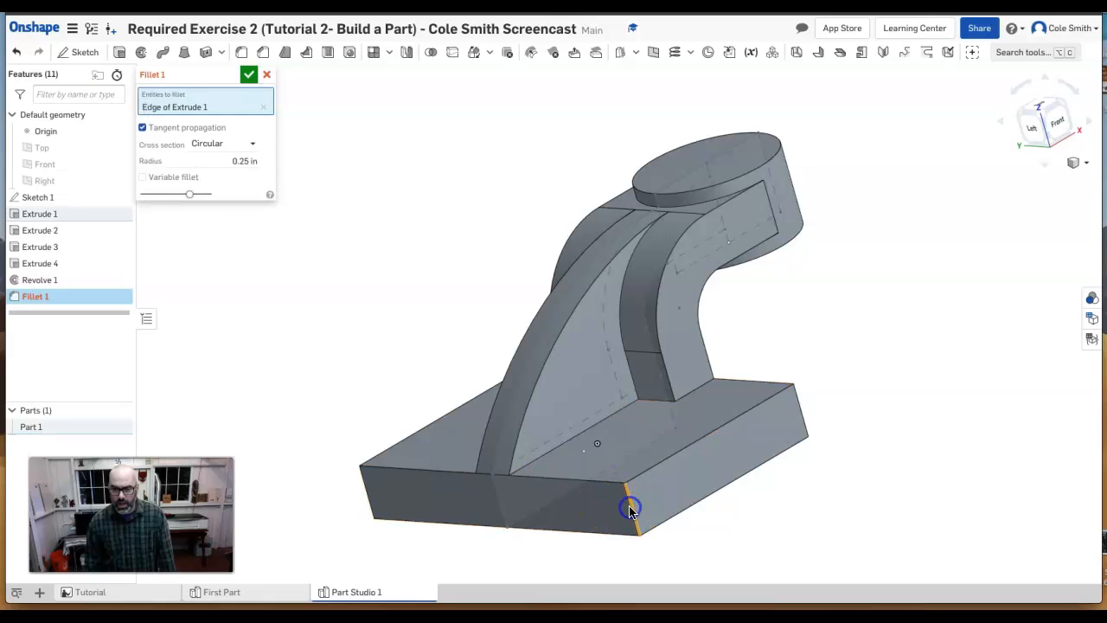
left_click(805, 422)
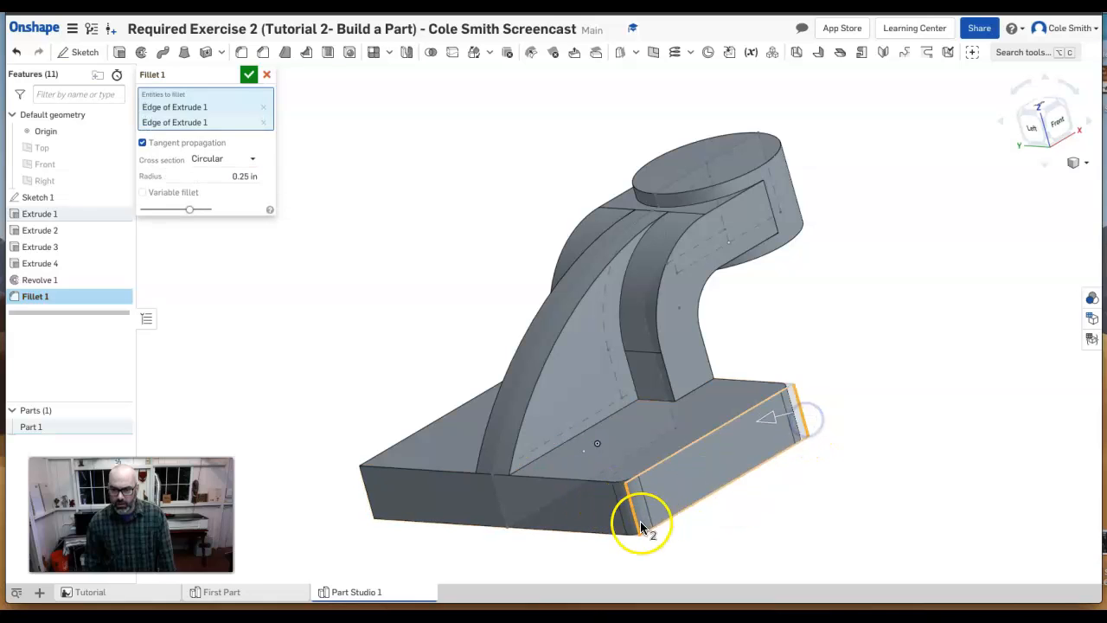
right_click_drag(497, 537, 568, 512)
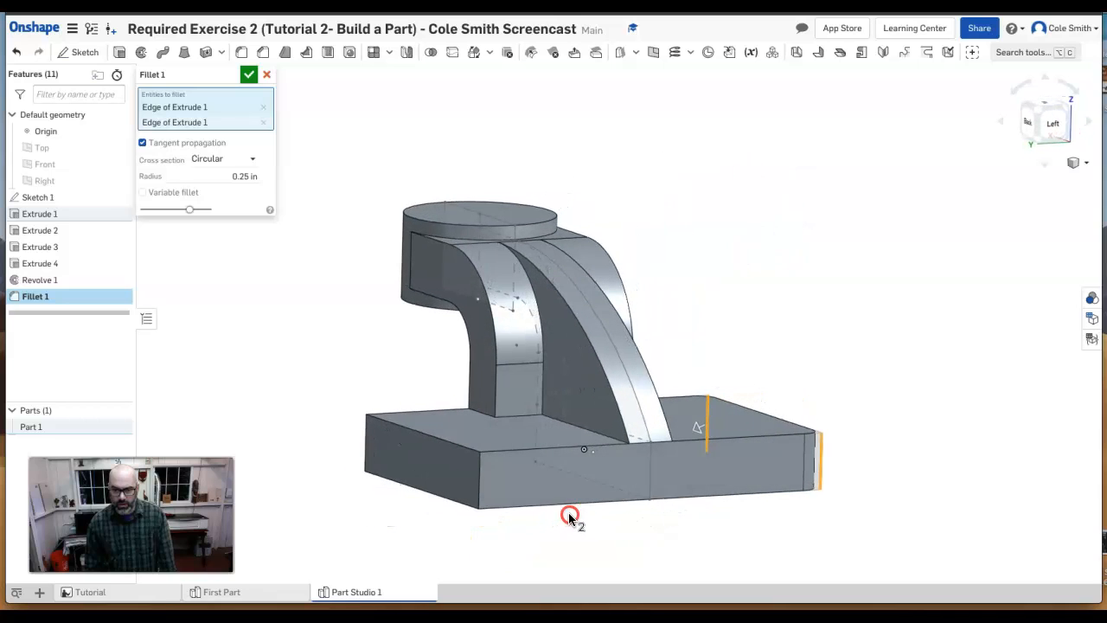
left_click(481, 489)
right_click_drag(394, 548, 453, 566)
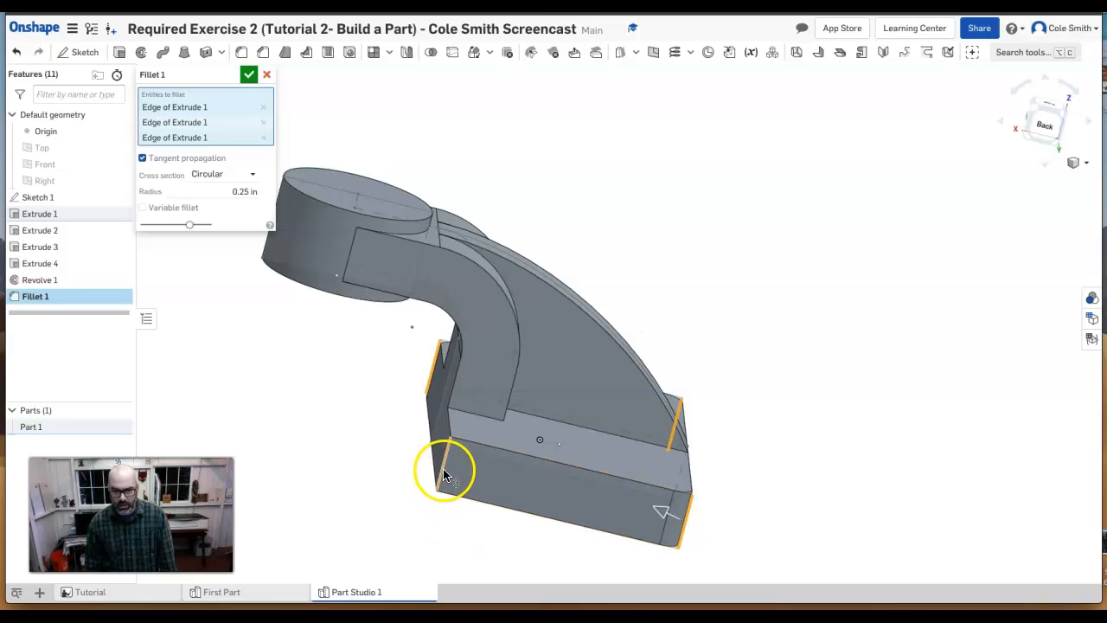
left_click(443, 469)
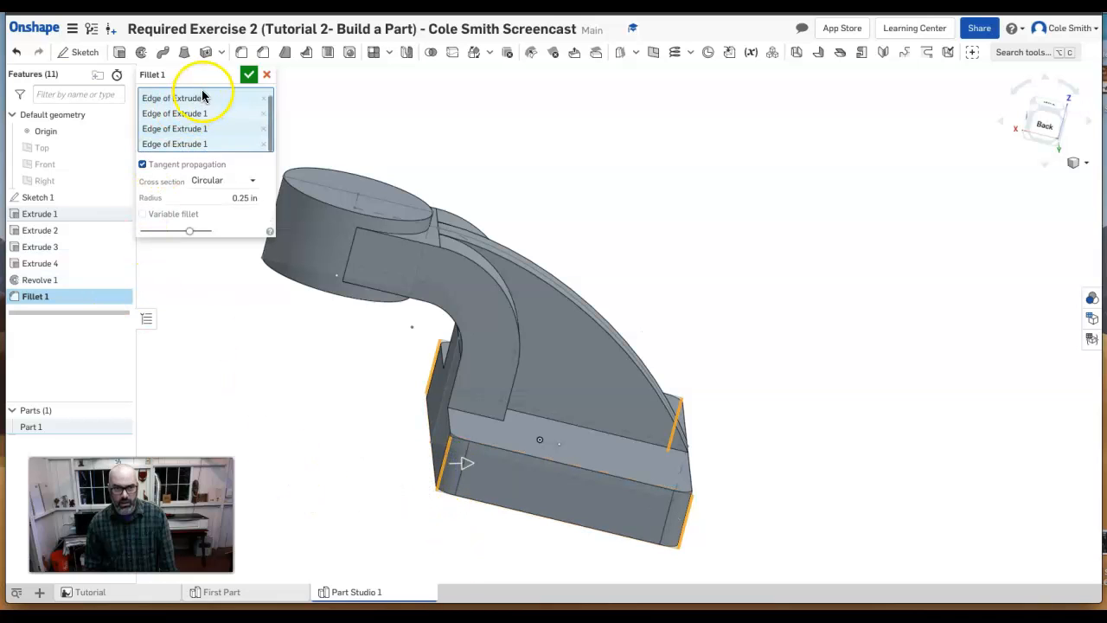
left_click(249, 77)
Hide Sketch 1, view the filleted part isometrically, and open the First Part reference for comparison.
right_click_drag(346, 517, 197, 454)
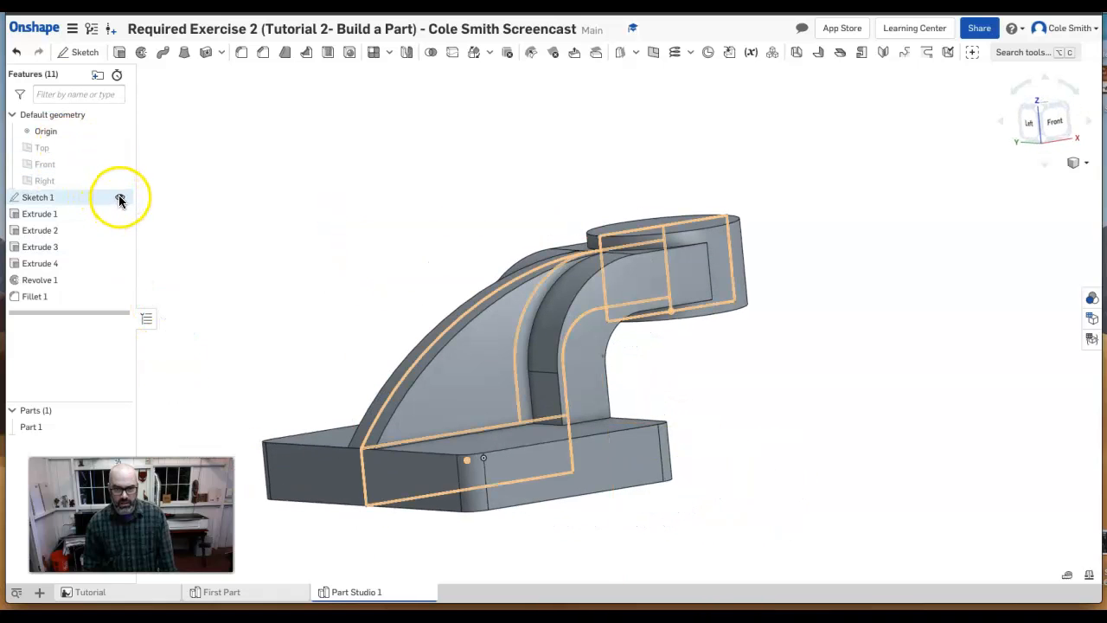
left_click(119, 199)
mouse_move(573, 541)
right_mouse_down()
mouse_move(541, 554)
mouse_move(598, 501)
right_mouse_up()
left_click(1029, 111)
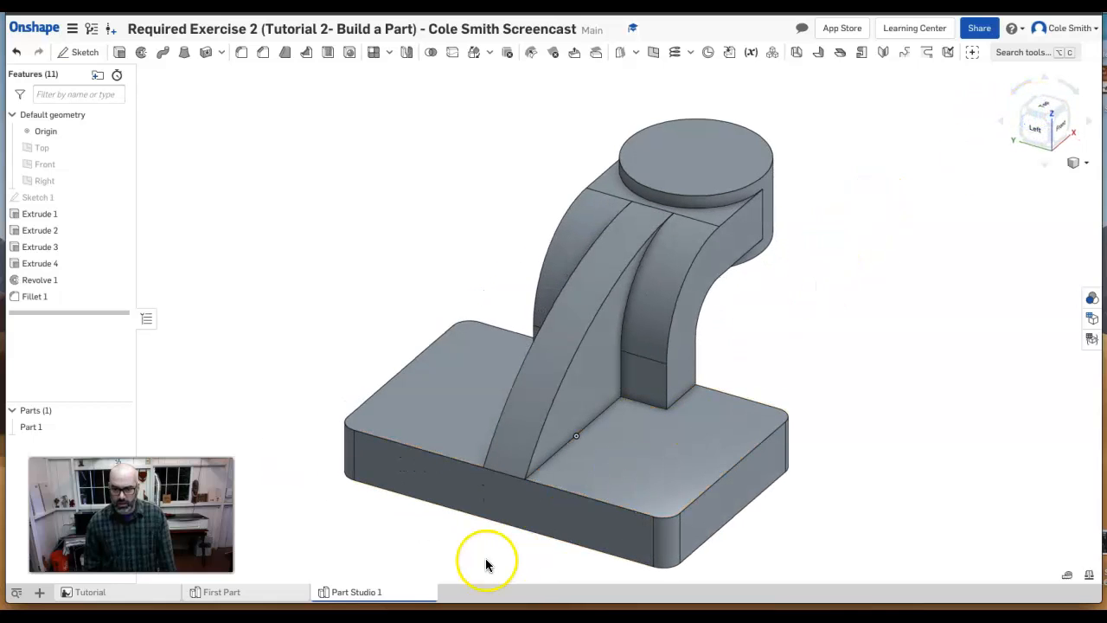
left_click(212, 595)
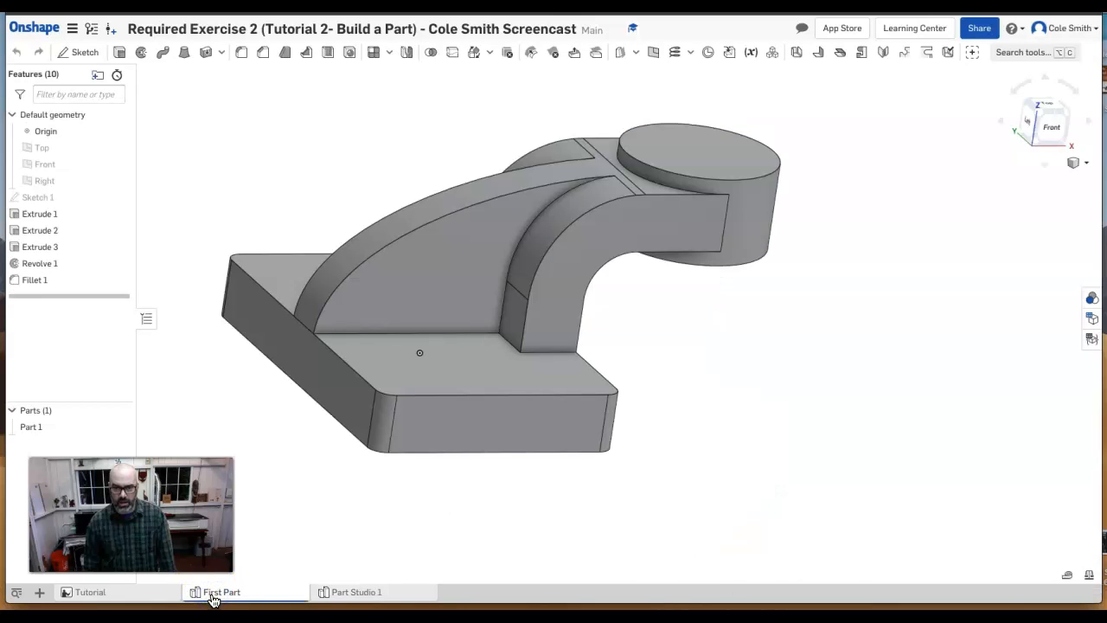